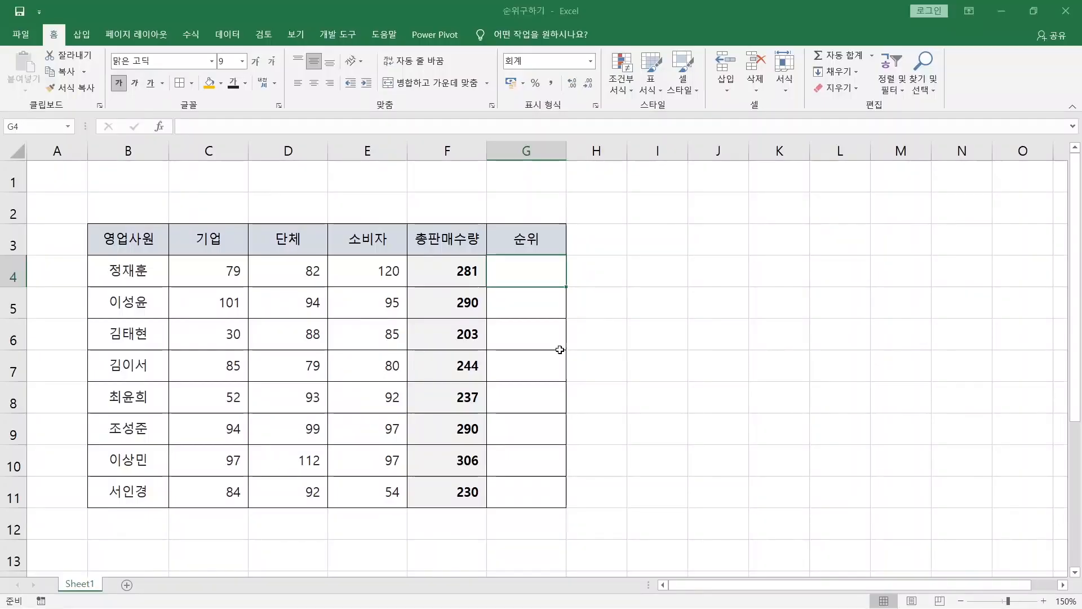
# Begin a RANK formula in G4 with total sales cell F4 as the number to rank
pyautogui.click(446, 151)
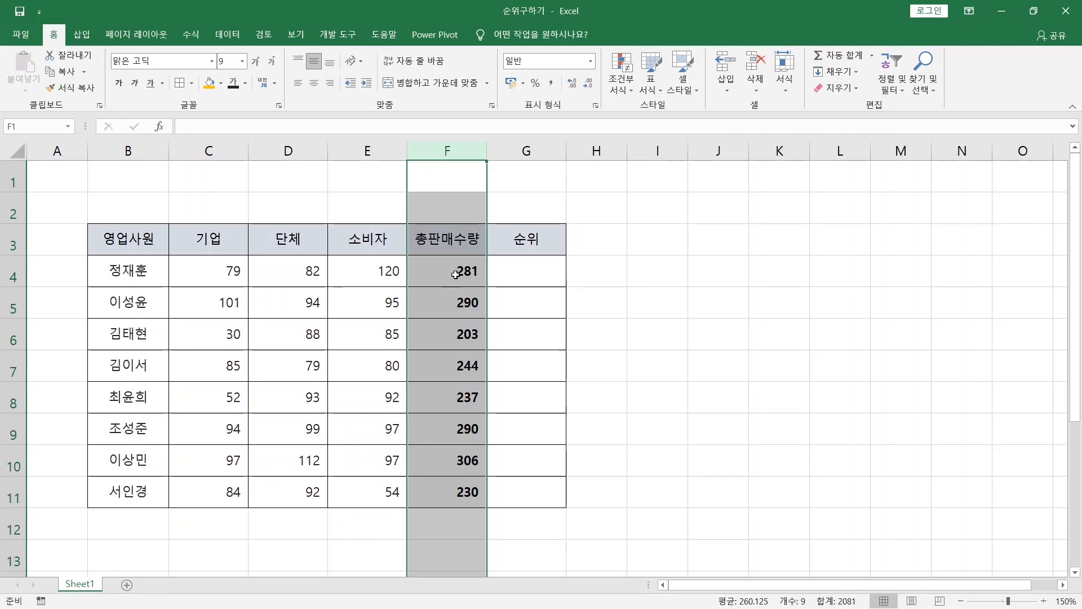
pyautogui.click(509, 272)
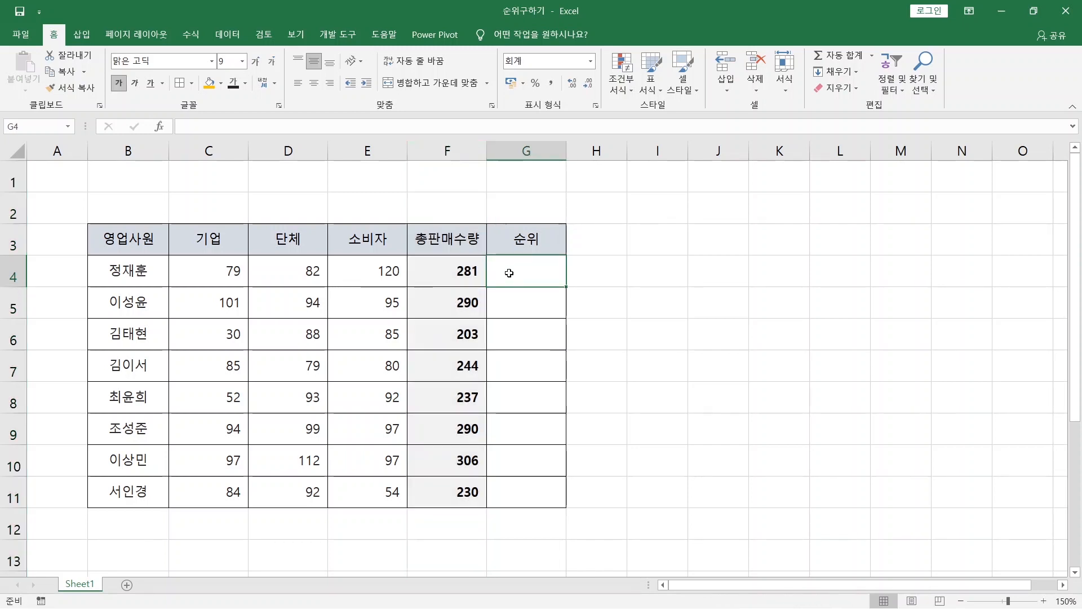
pyautogui.write('=')
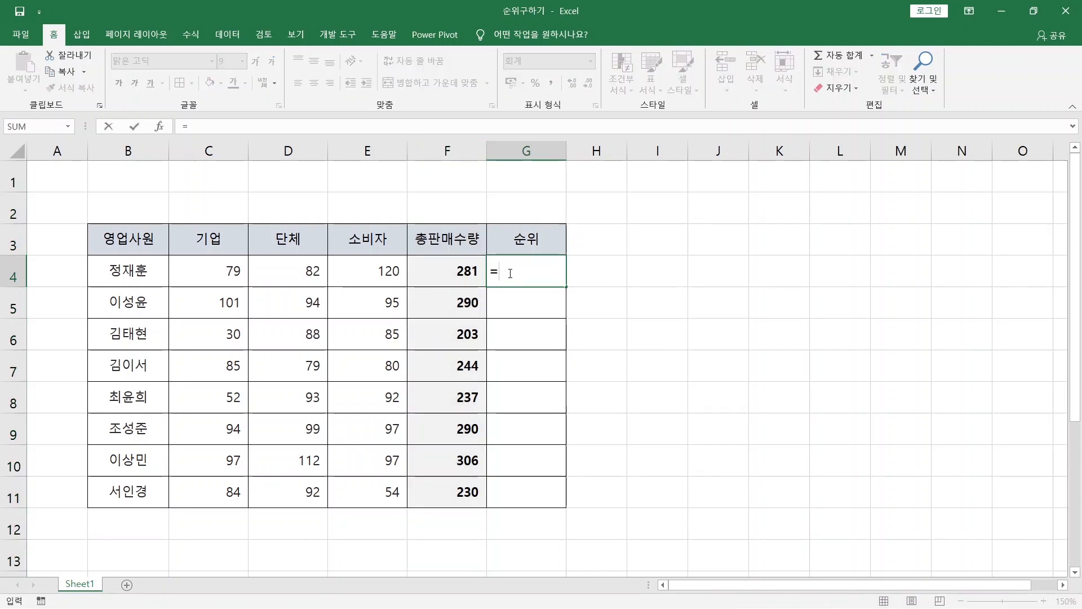
pyautogui.write('RANK')
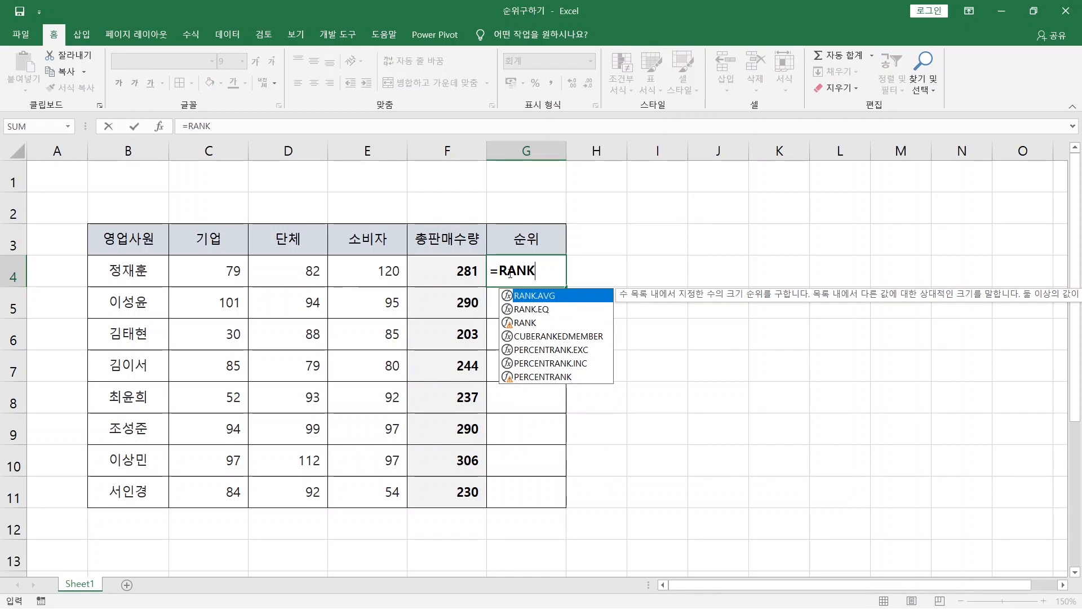
pyautogui.doubleClick(540, 323)
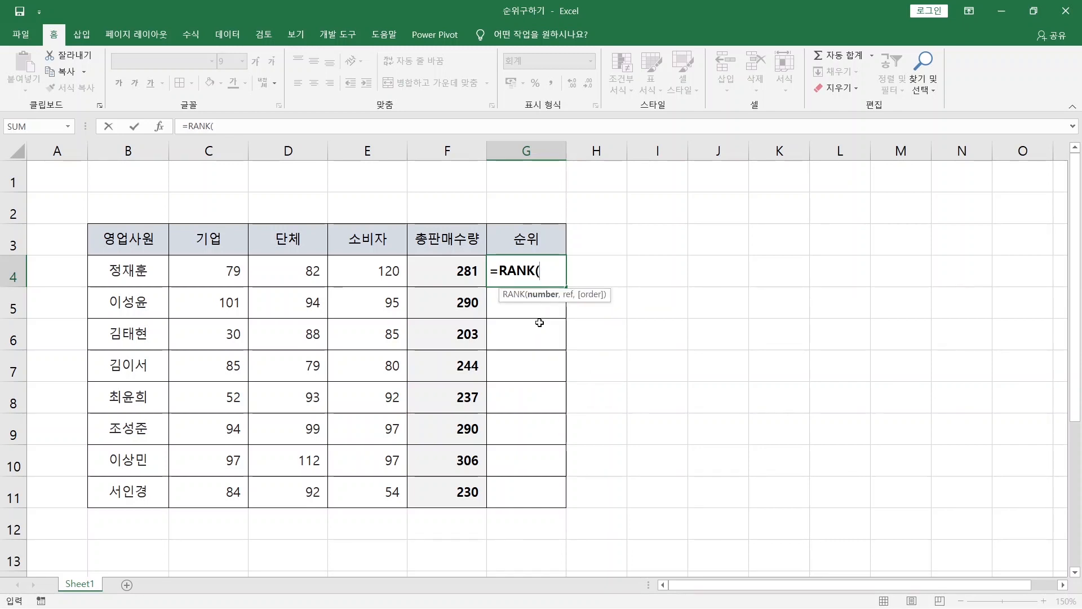
pyautogui.click(464, 273)
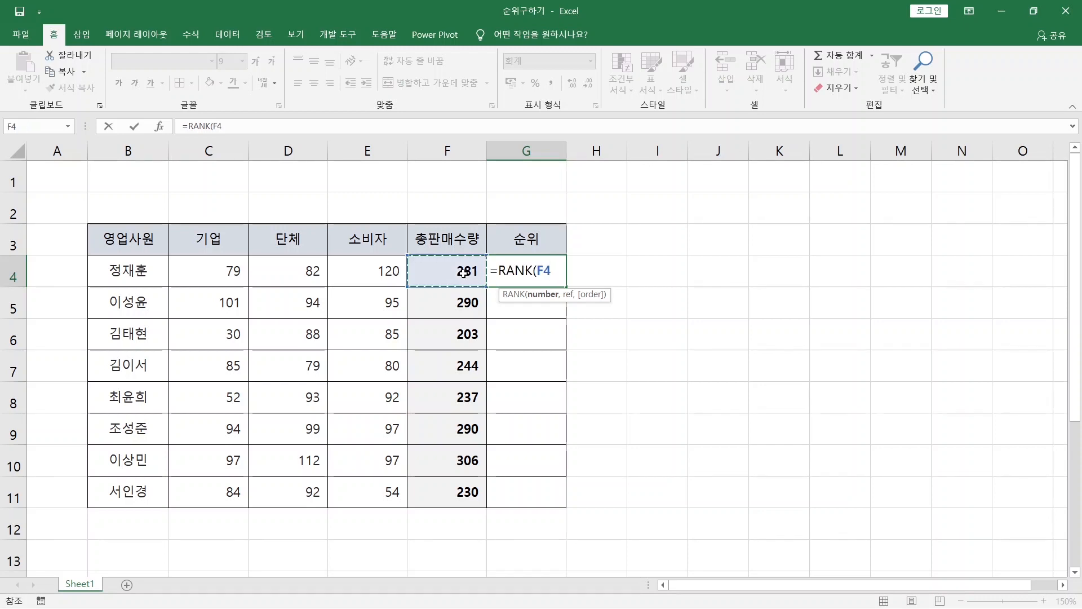
pyautogui.write(',')
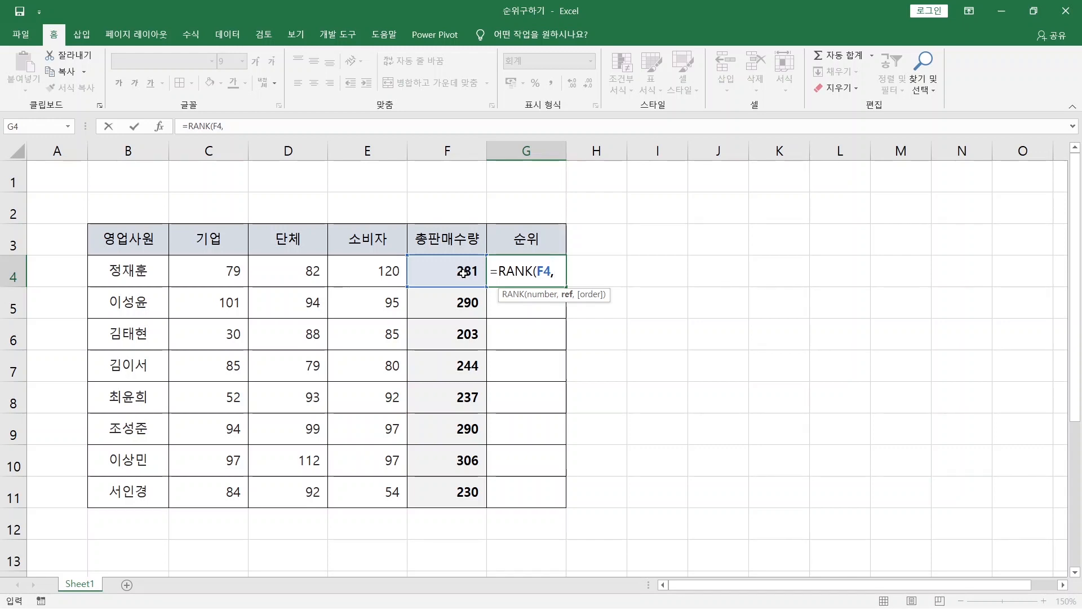
# Complete the G4 formula as =RANK(F4,$F$4:$F$11) without an order argument and fill it down to G11
pyautogui.moveTo(463, 273); pyautogui.dragTo(468, 480)
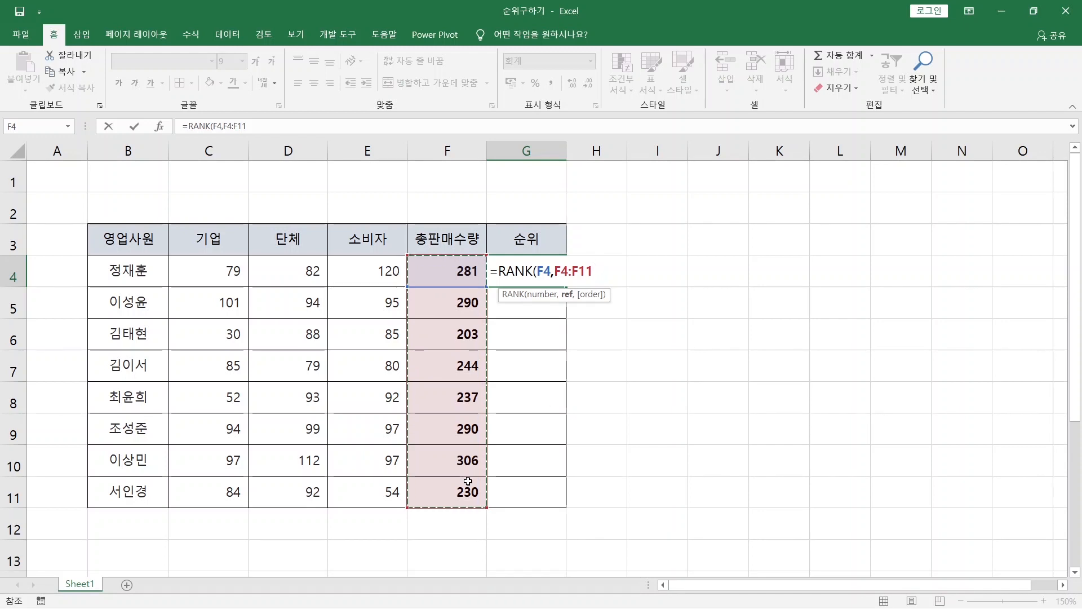
pyautogui.press('F4')
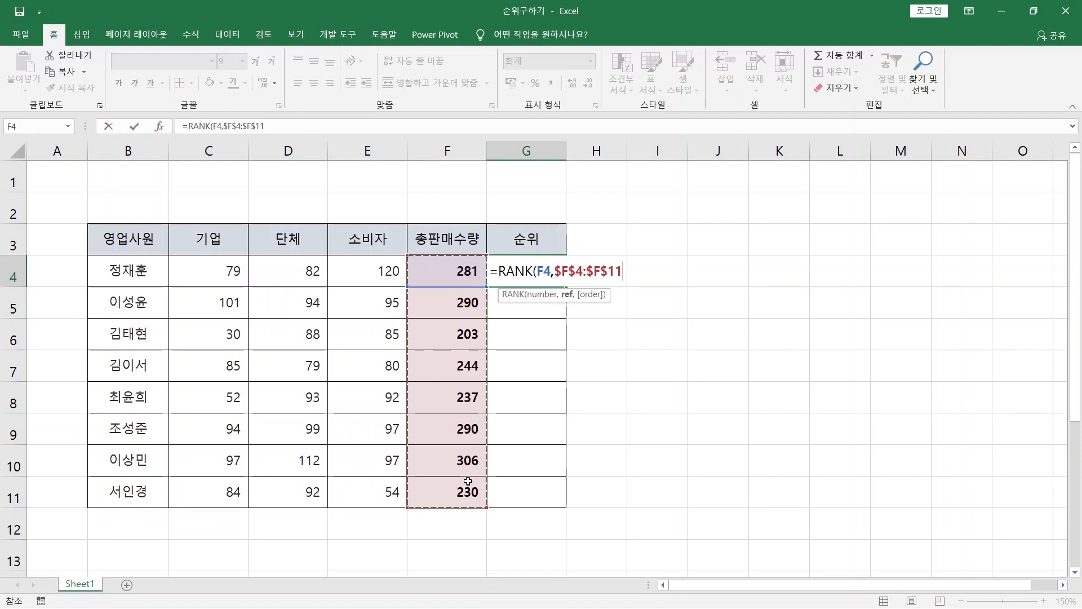
pyautogui.write(',')
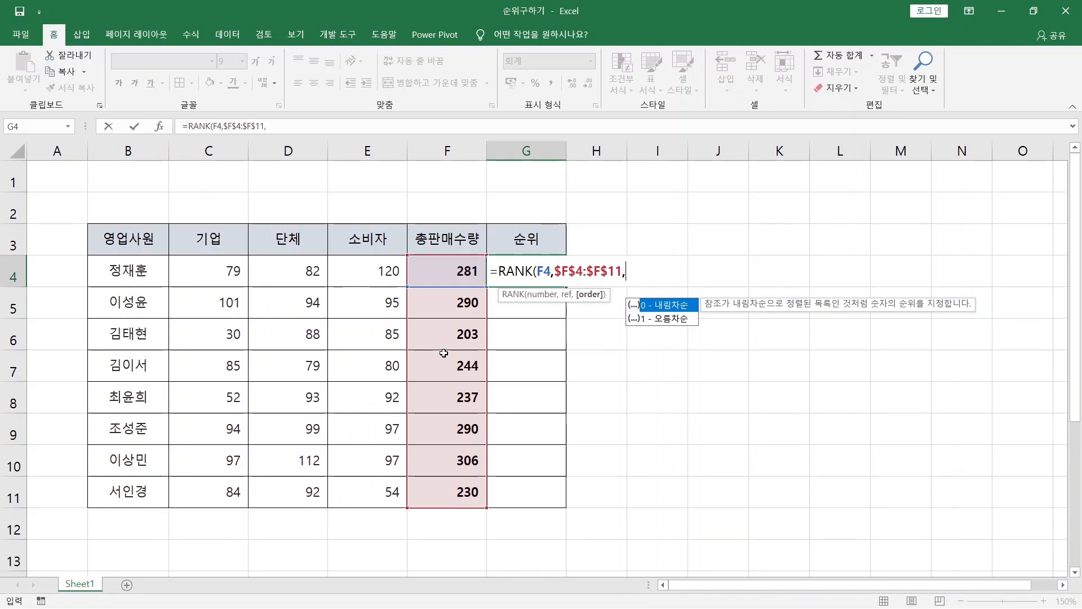
pyautogui.press('BackSpace')
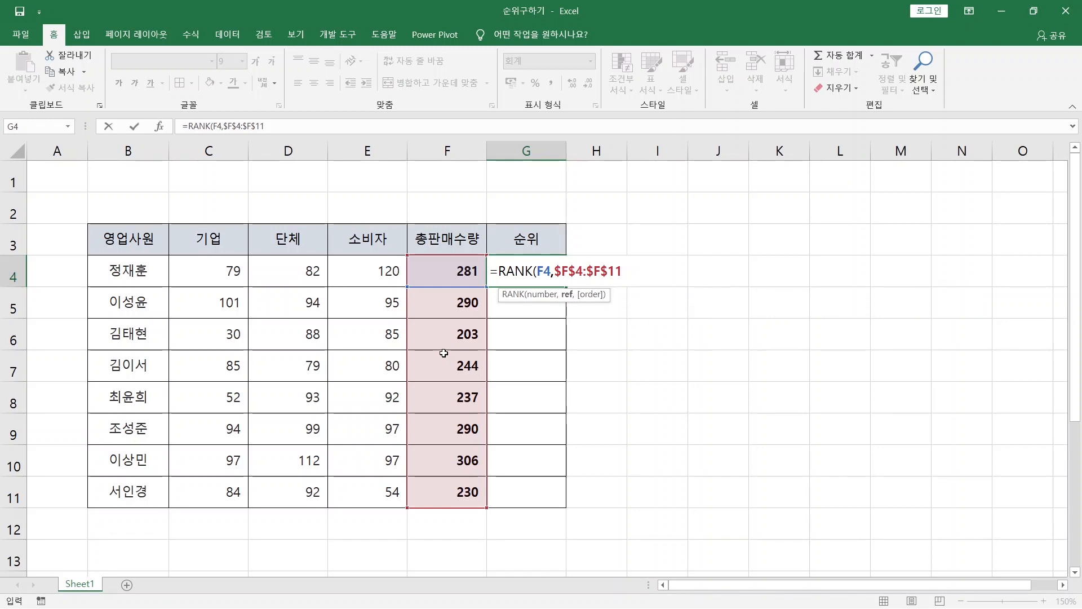
pyautogui.write(')')
pyautogui.press('Return')
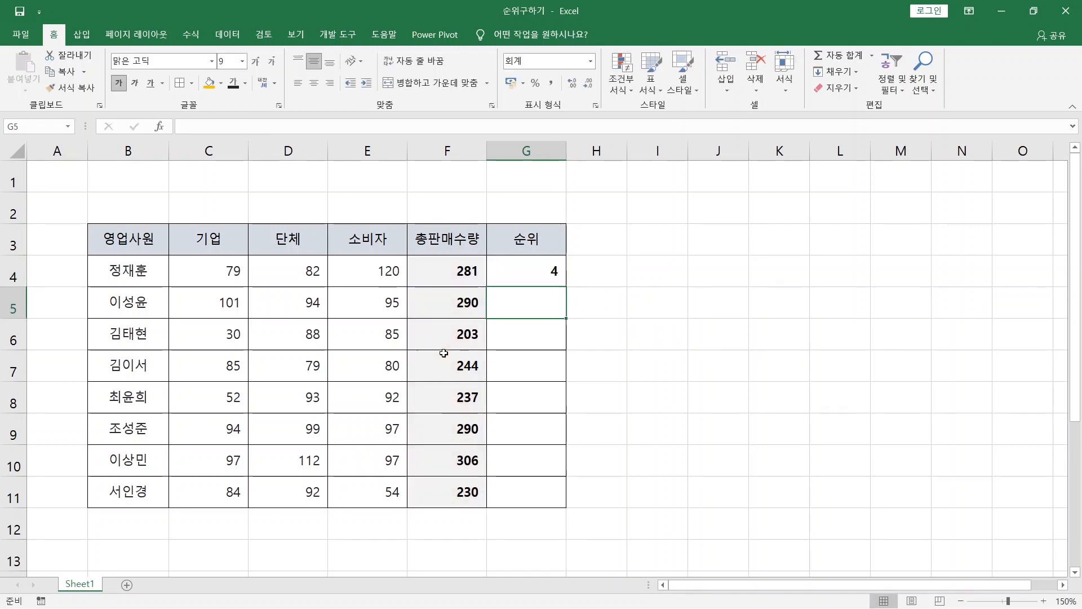
pyautogui.click(555, 272)
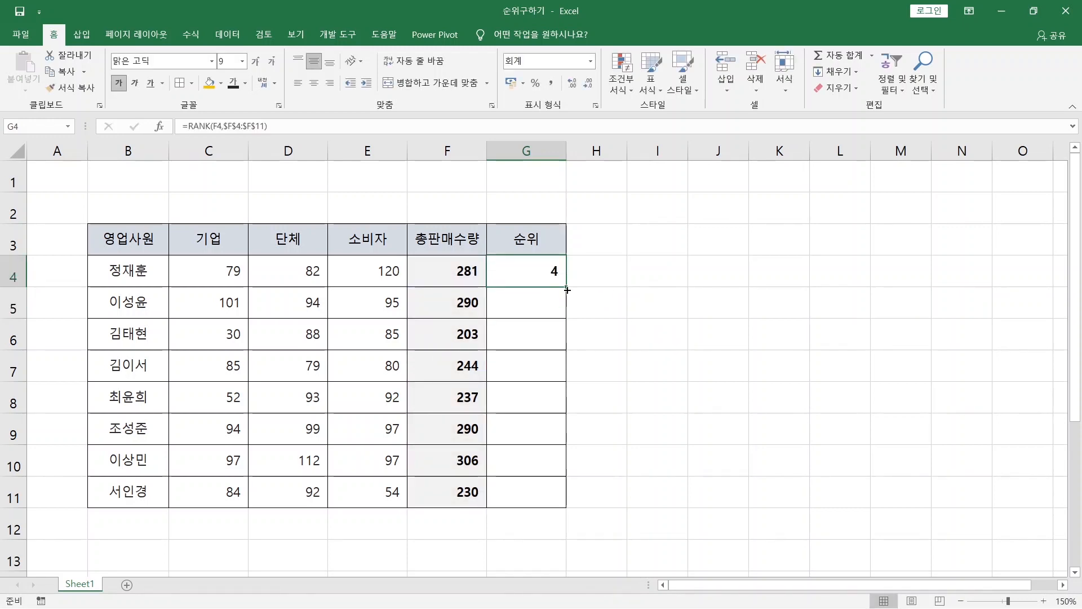
pyautogui.moveTo(567, 290); pyautogui.dragTo(558, 499)
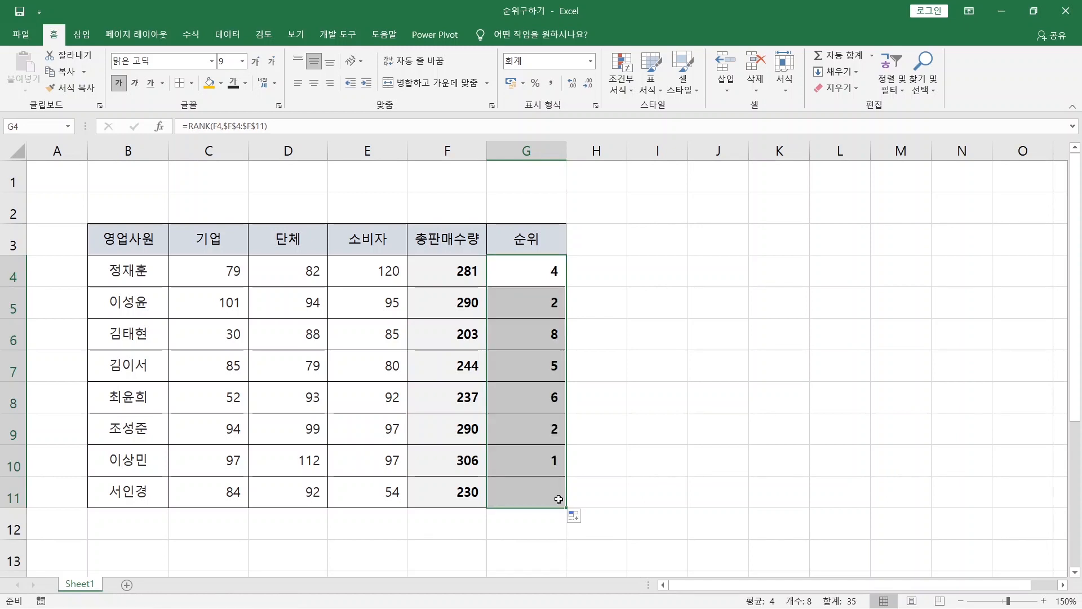
# Compare the ranks in G4:G11 with the totals in column F, checking row 10 and the pair in rows 5 and 9
pyautogui.moveTo(428, 269); pyautogui.dragTo(444, 492)
pyautogui.click(465, 460)
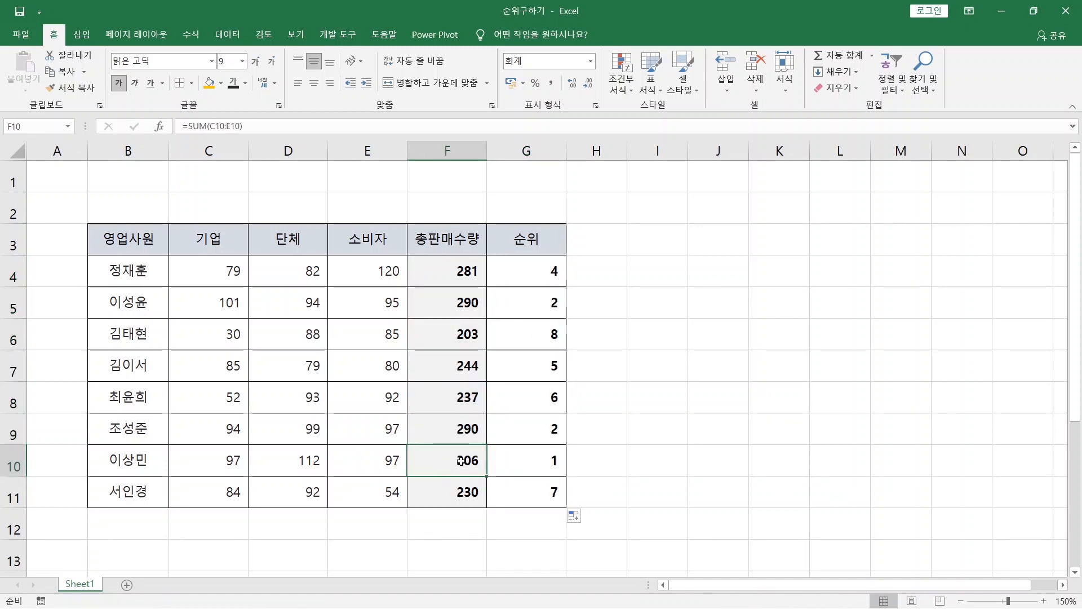
pyautogui.click(500, 458)
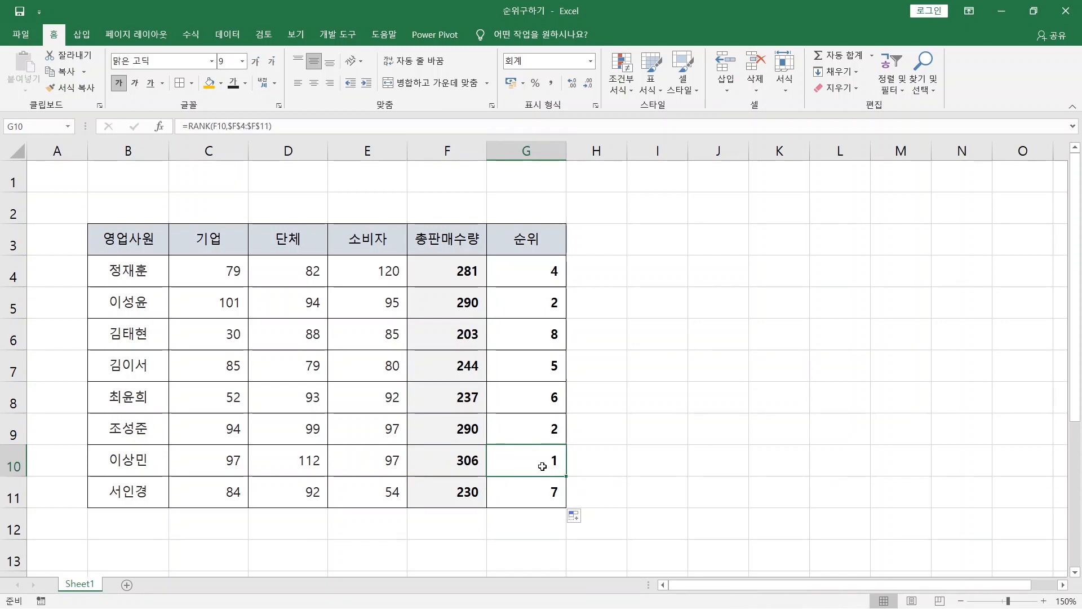
pyautogui.click(520, 432)
pyautogui.keyDown('ctrl'); pyautogui.click(538, 305); pyautogui.keyUp('ctrl')
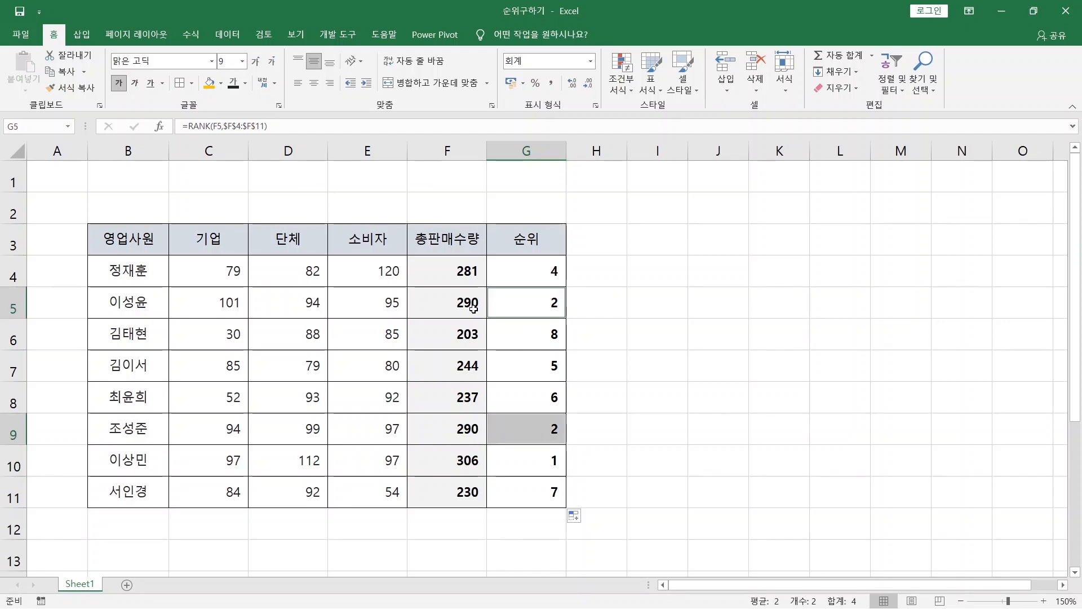
pyautogui.keyDown('ctrl'); pyautogui.click(472, 304); pyautogui.keyUp('ctrl')
pyautogui.keyDown('ctrl'); pyautogui.click(468, 426); pyautogui.keyUp('ctrl')
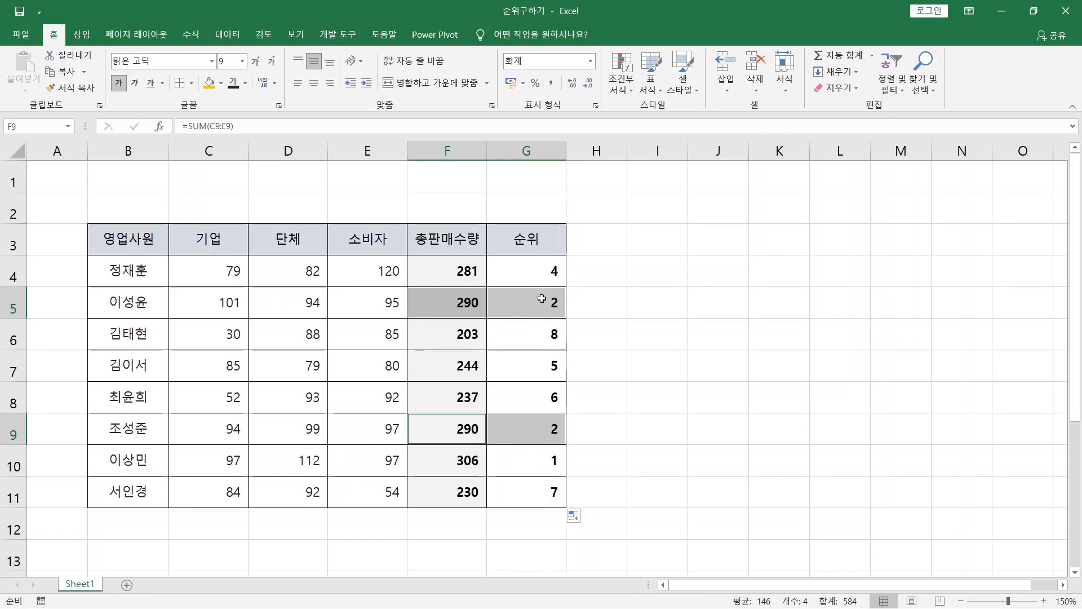
pyautogui.click(540, 270)
pyautogui.click(547, 362)
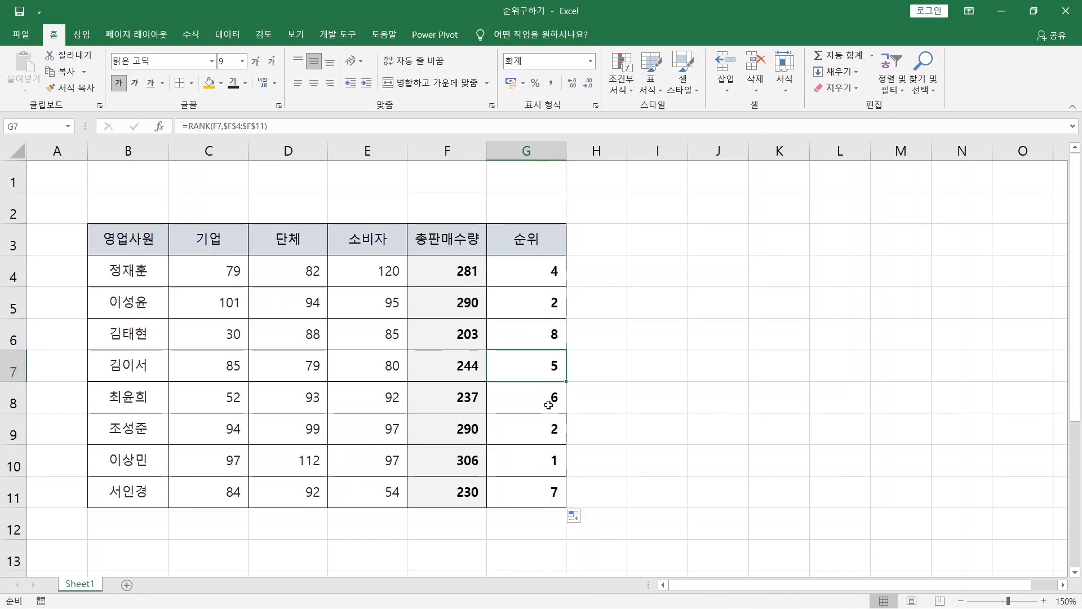
pyautogui.click(548, 403)
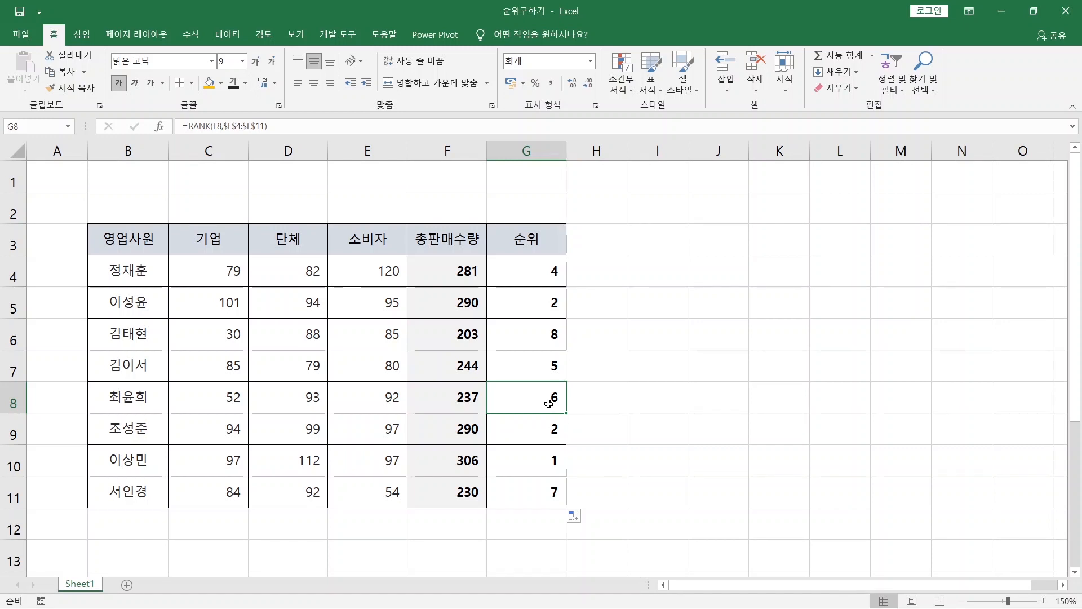
# Label the rank column with RANK in cell G2, above its header
pyautogui.click(538, 205)
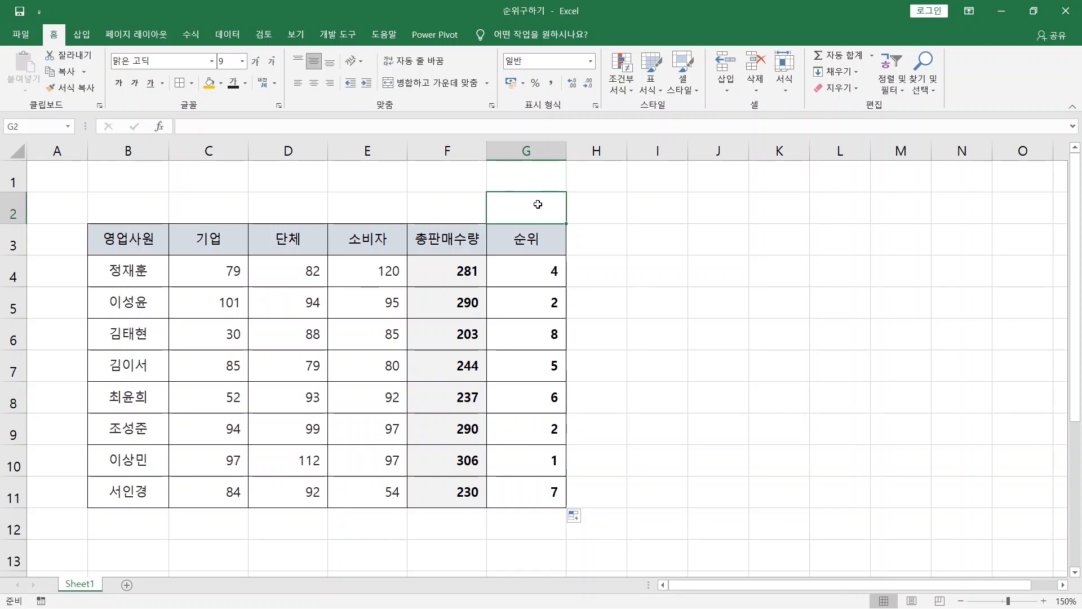
pyautogui.write('RANK')
pyautogui.press('Tab')
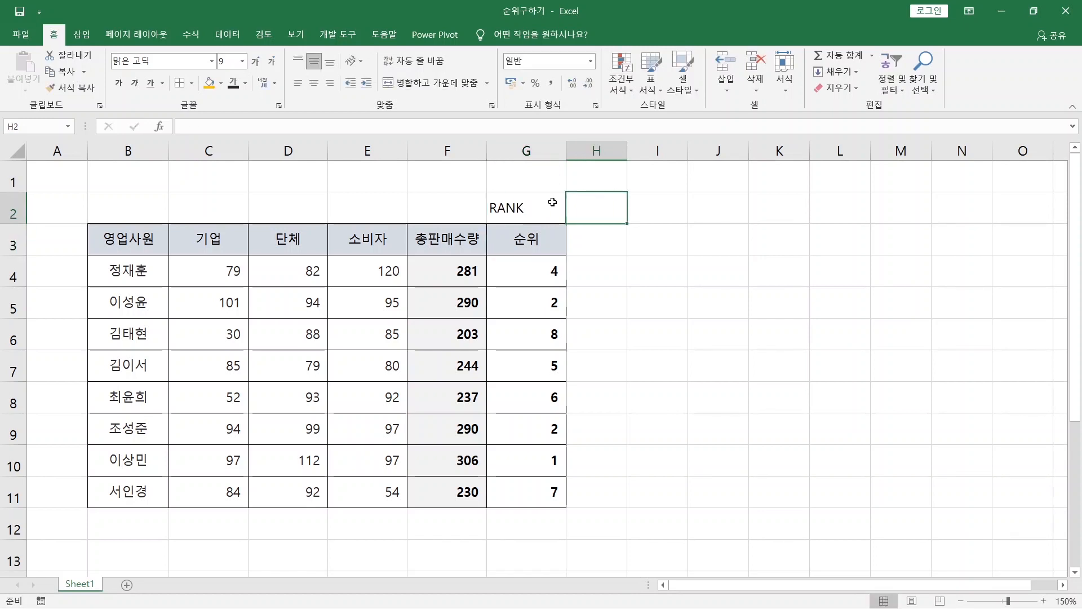
# Duplicate the whole rank column G into column H
pyautogui.click(530, 150)
pyautogui.hotkey('ctrl', 'c')
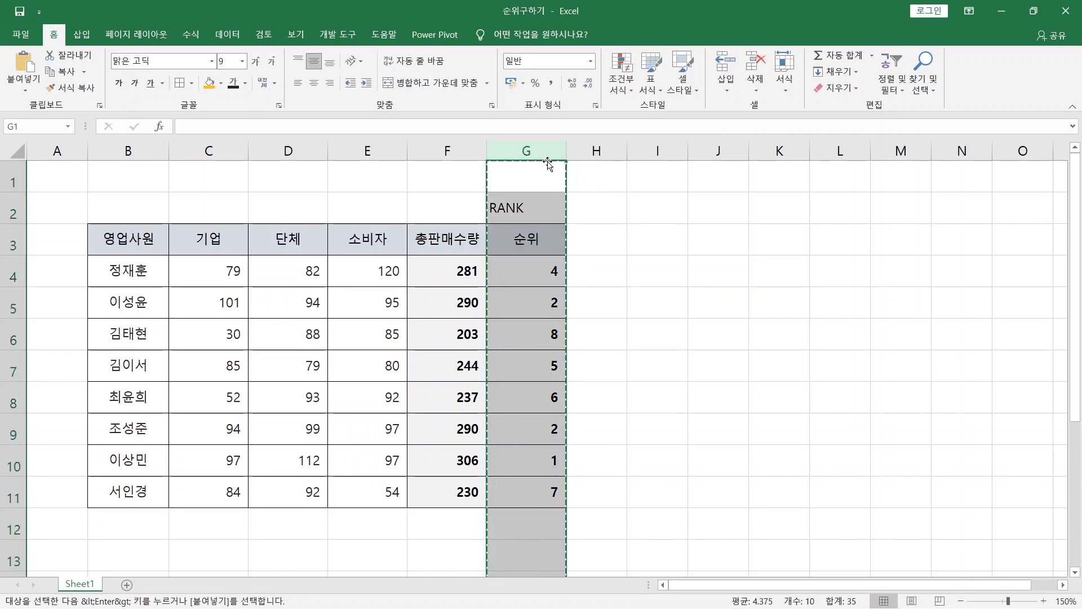
pyautogui.click(596, 150)
pyautogui.hotkey('ctrl', 'v')
pyautogui.press('Escape')
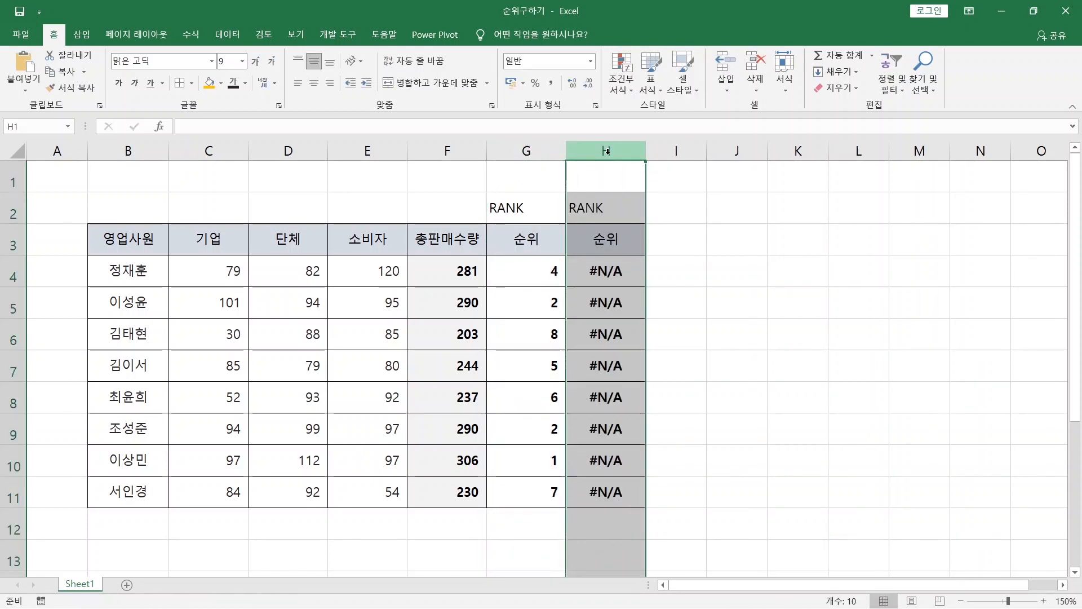
# Change the label in H2 to RANK.AVG
pyautogui.doubleClick(618, 208)
pyautogui.write('.AVG')
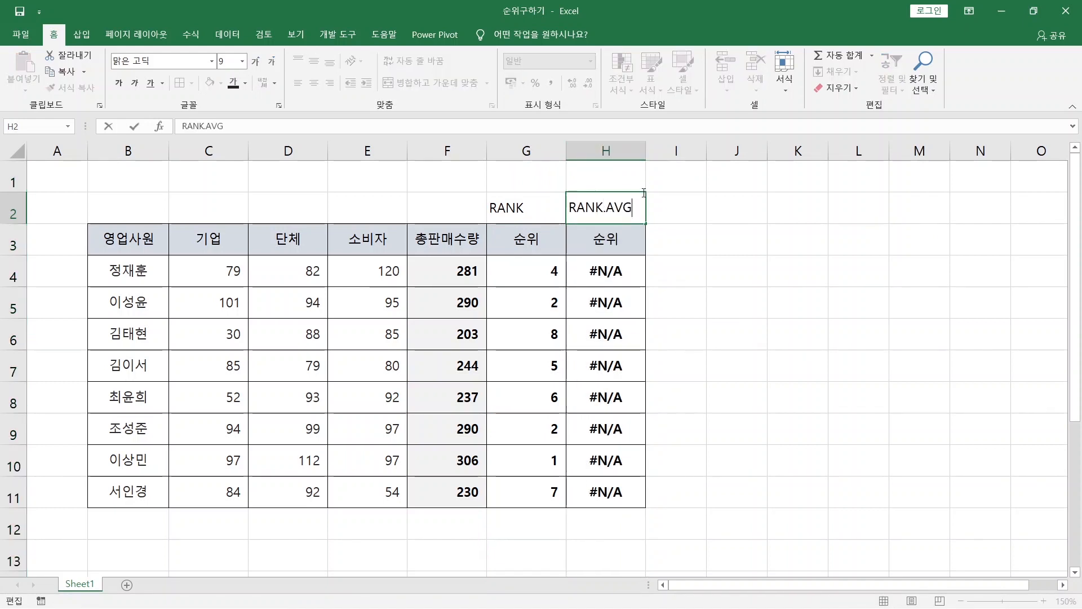
pyautogui.press('Return')
# Change the H4 formula to =RANK.AVG(F4,$F$4:$F$11) and fill it down to H11
pyautogui.press('Down')
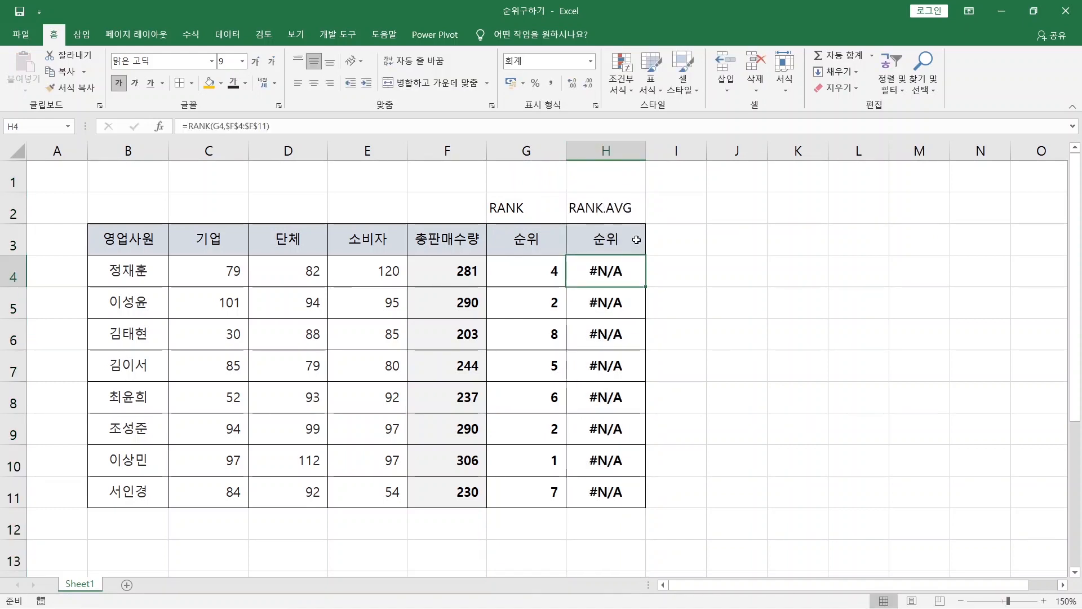
pyautogui.doubleClick(634, 260)
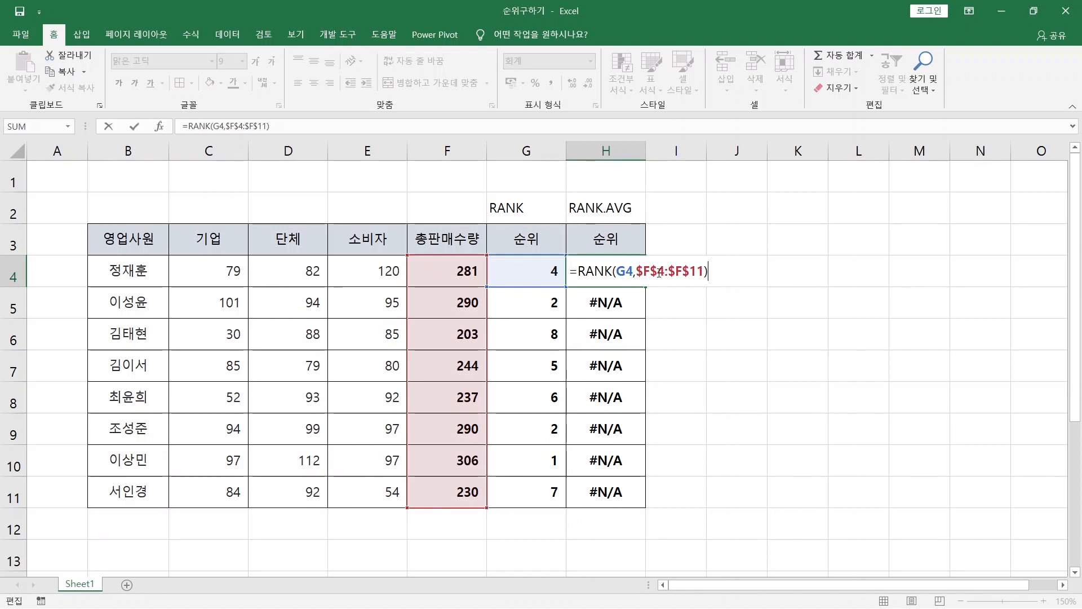
pyautogui.click(613, 270)
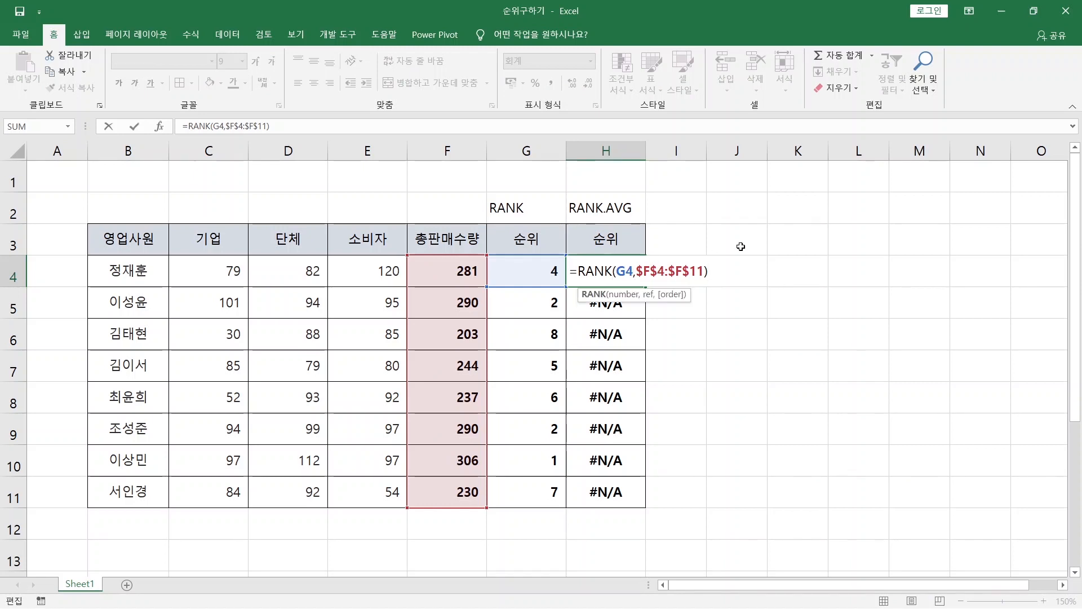
pyautogui.write('.AV')
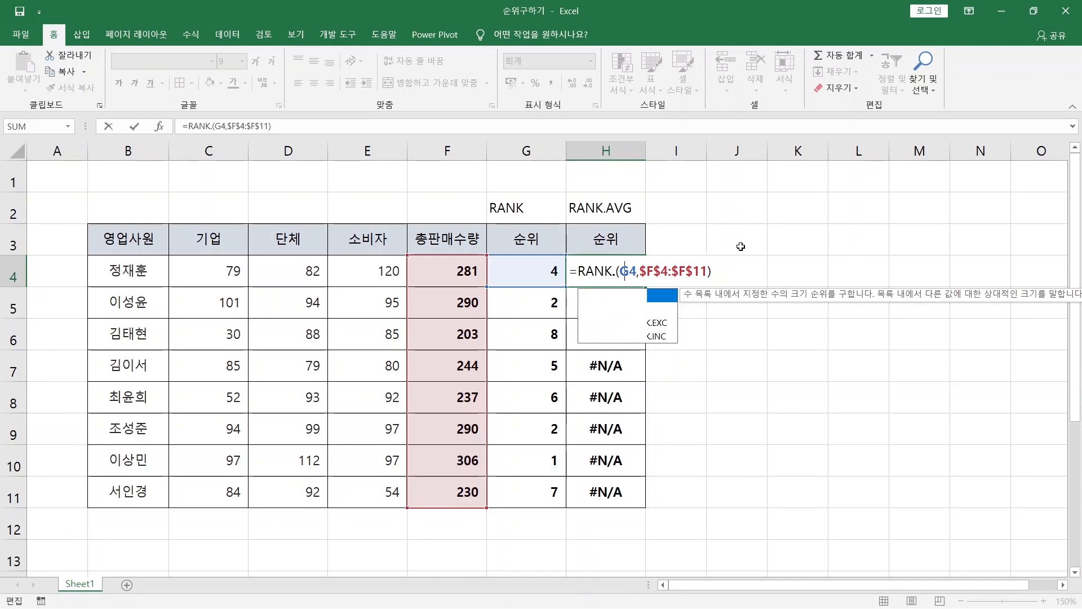
pyautogui.write('G')
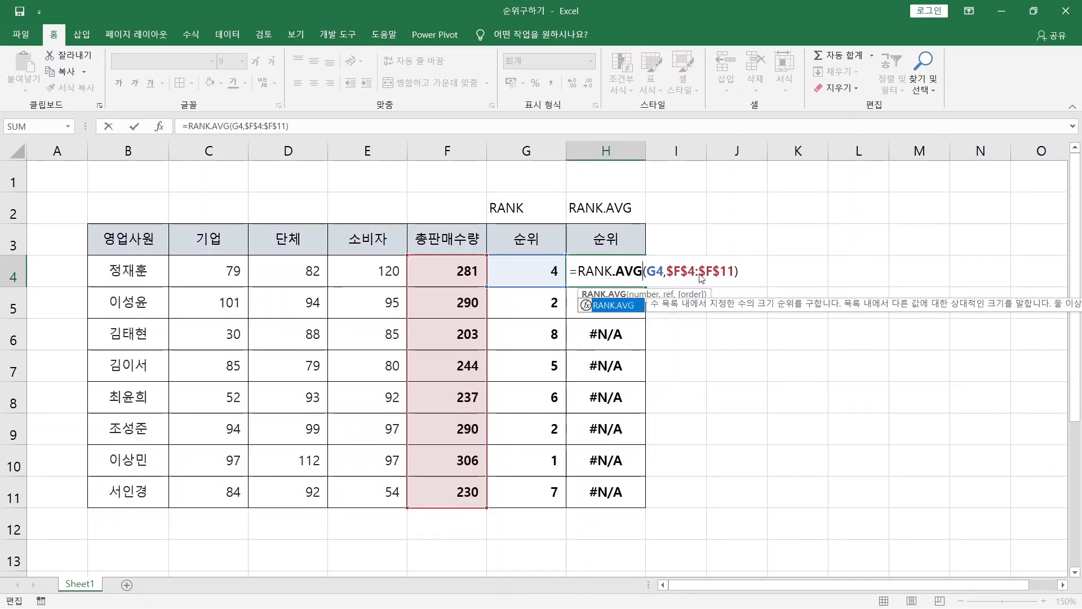
pyautogui.moveTo(645, 271); pyautogui.dragTo(662, 271)
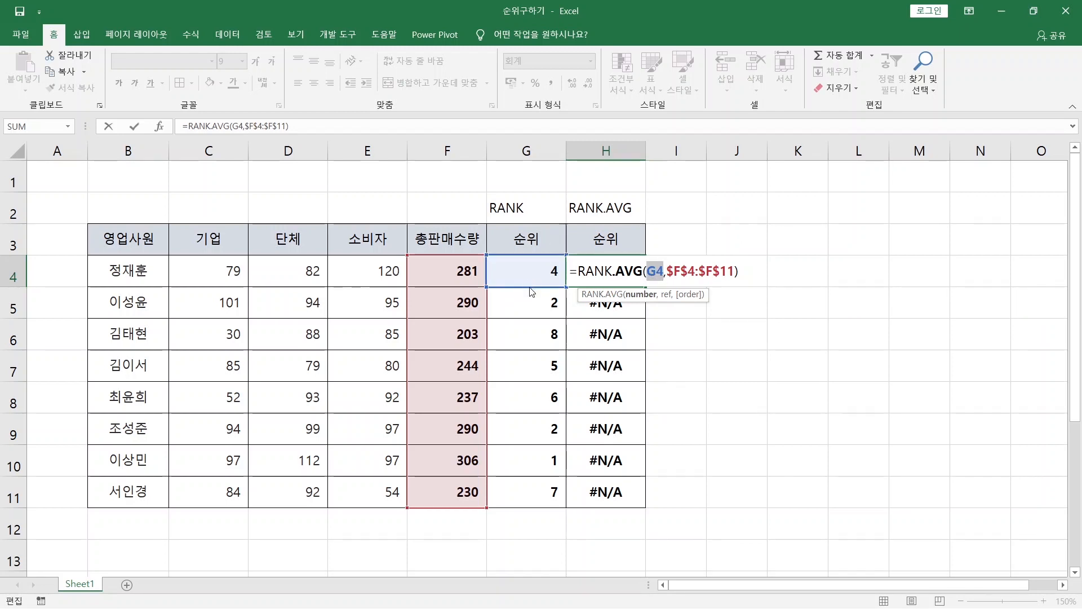
pyautogui.click(471, 276)
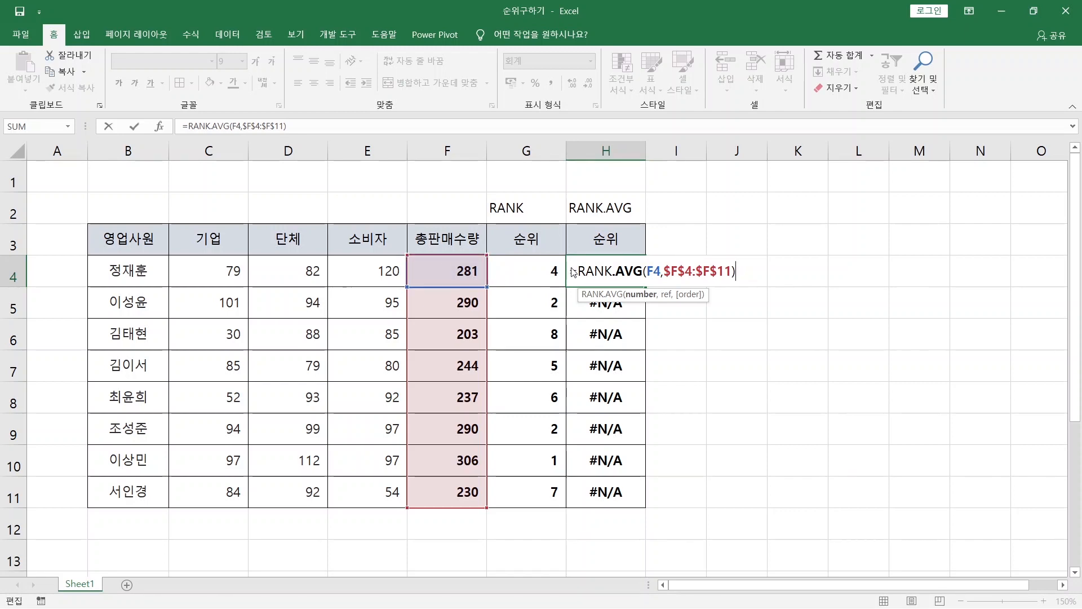
pyautogui.press('Return')
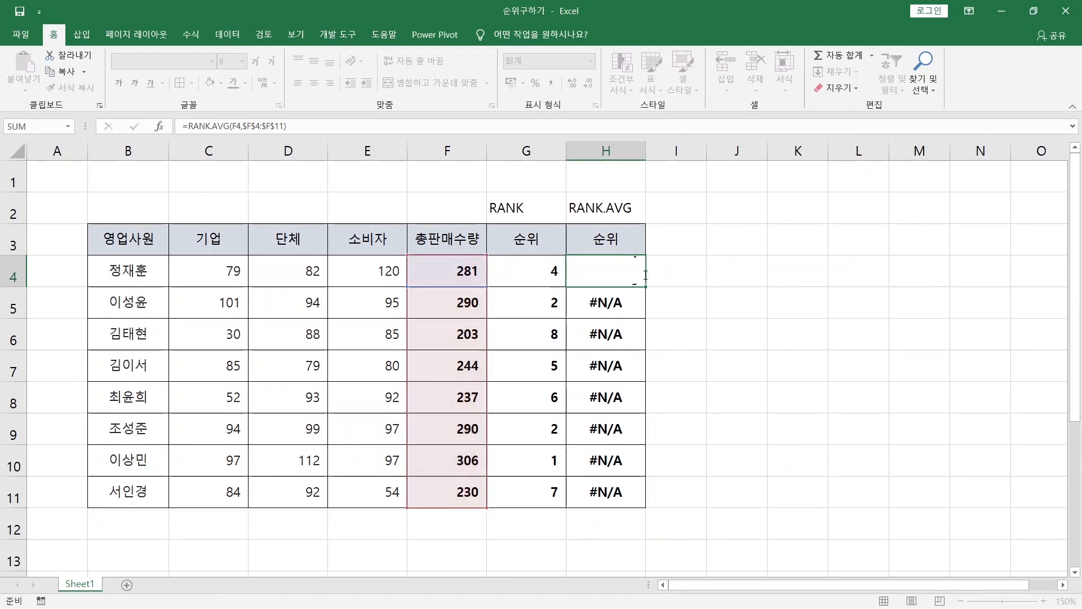
pyautogui.click(641, 278)
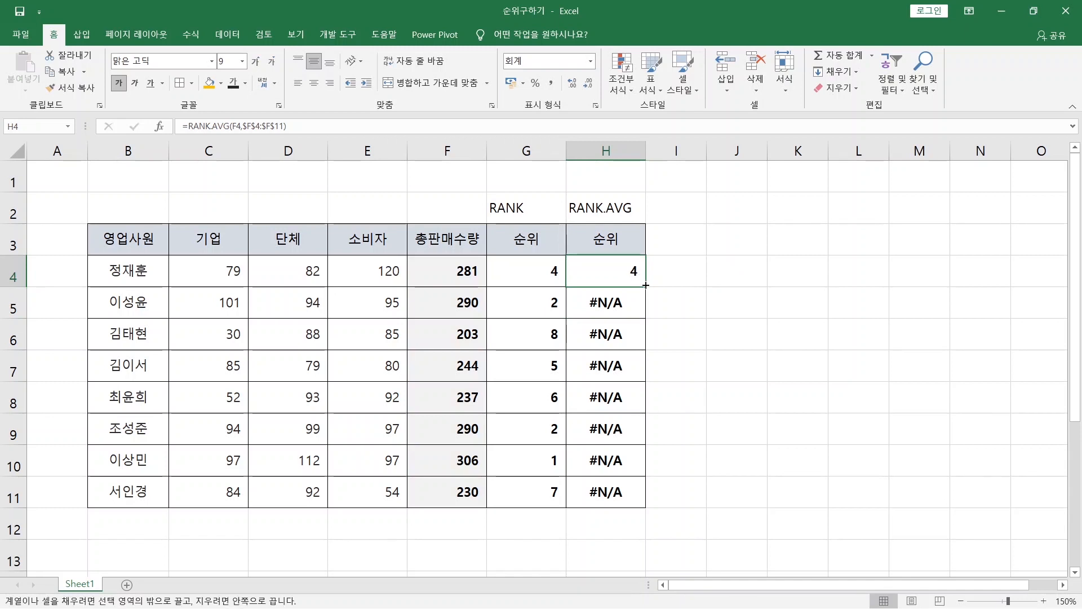
pyautogui.doubleClick(645, 285)
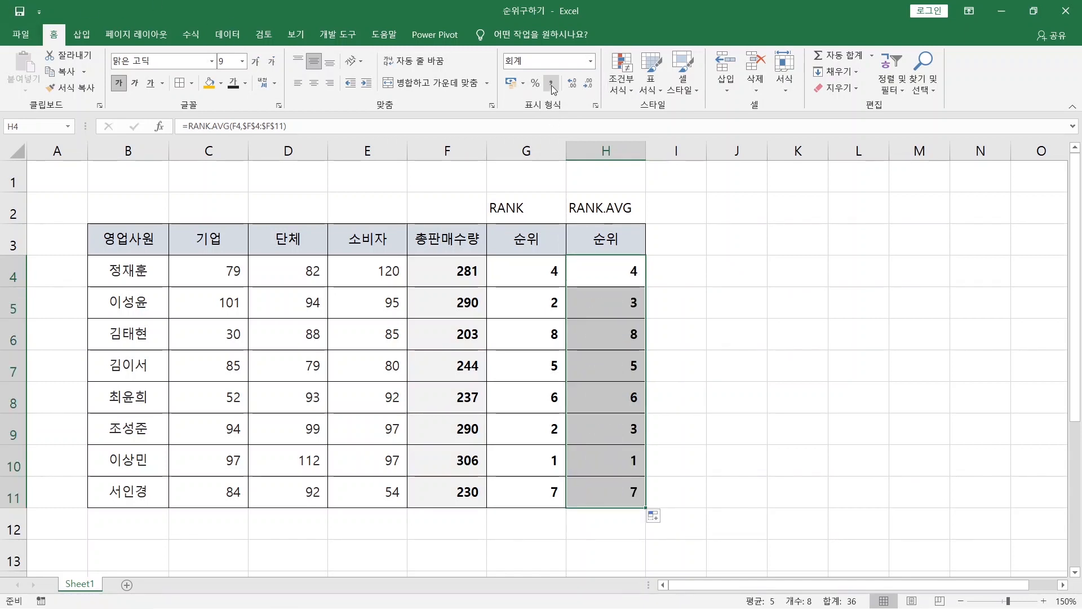
# Show the RANK.AVG ranks in H4:H11 with one decimal place and shade the tied ranks in G5, H5, G9 and H9 light orange
pyautogui.click(572, 84)
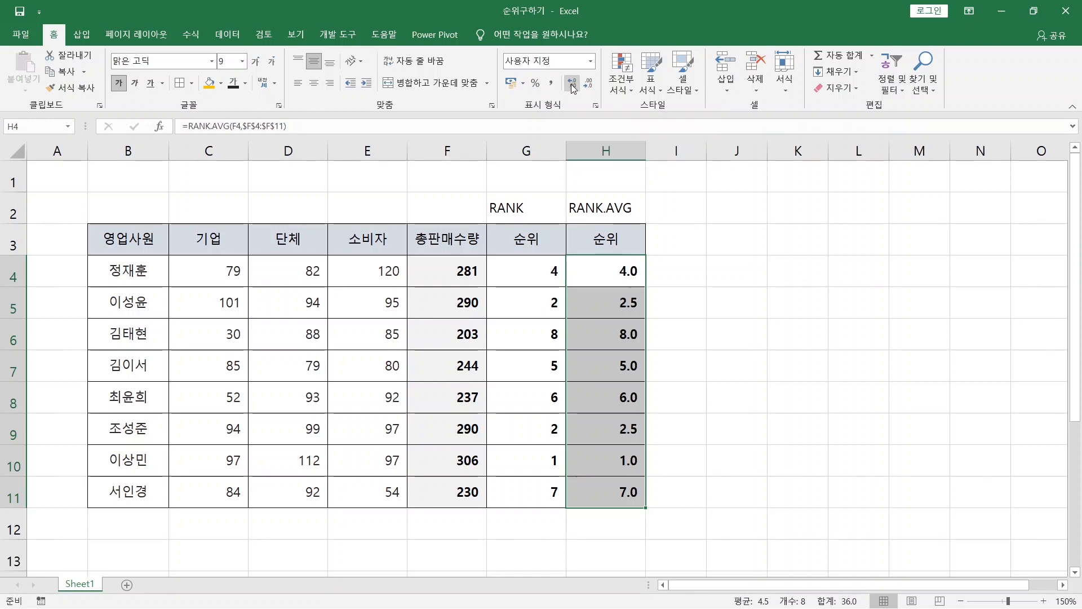
pyautogui.click(541, 302)
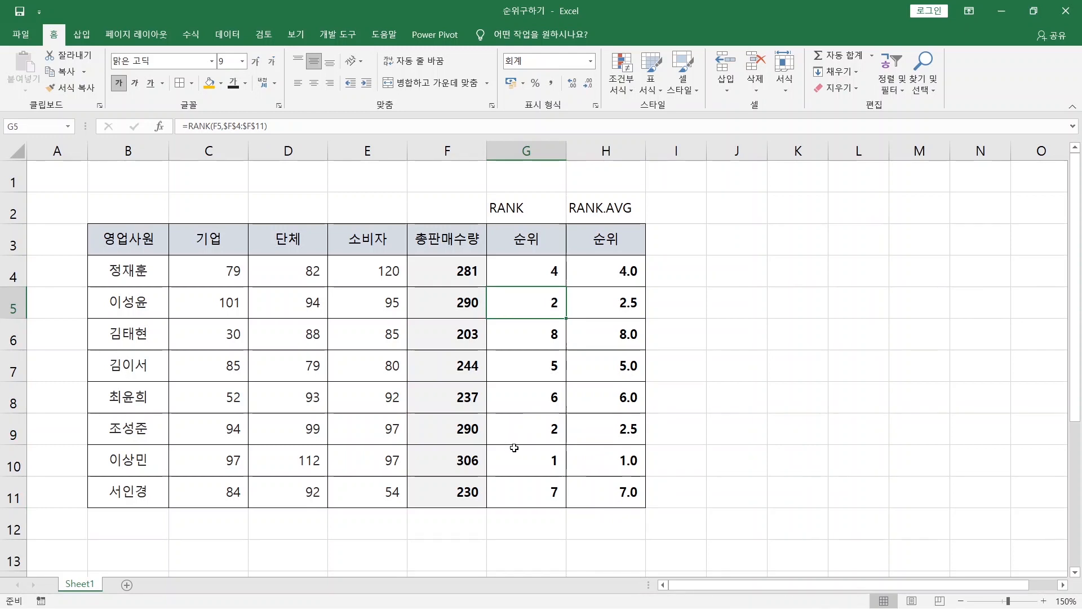
pyautogui.keyDown('ctrl'); pyautogui.click(526, 435); pyautogui.keyUp('ctrl')
pyautogui.keyDown('ctrl'); pyautogui.click(586, 430); pyautogui.keyUp('ctrl')
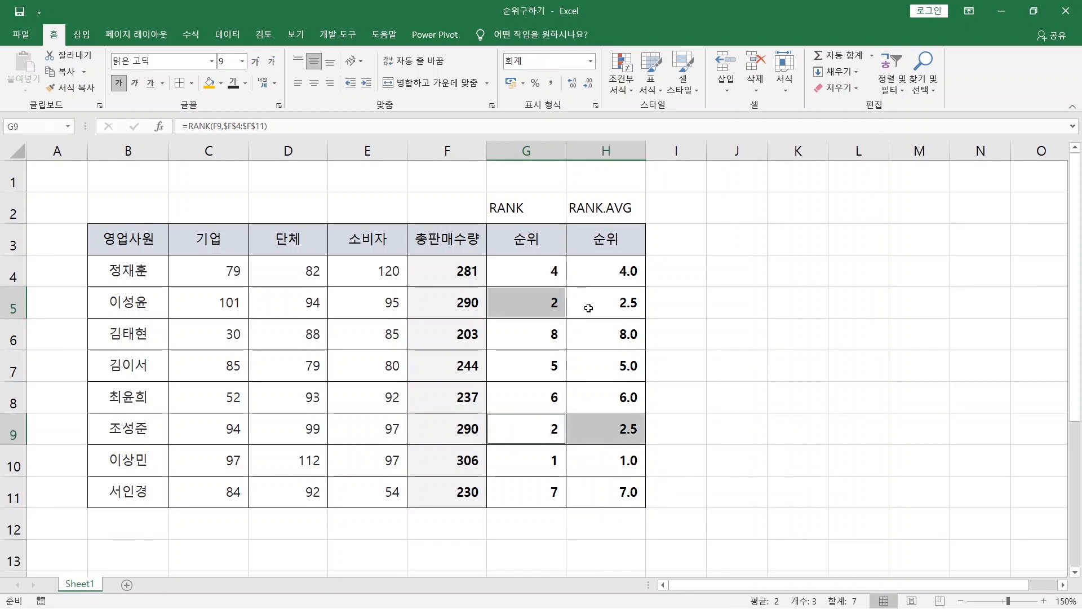
pyautogui.keyDown('ctrl'); pyautogui.click(620, 306); pyautogui.keyUp('ctrl')
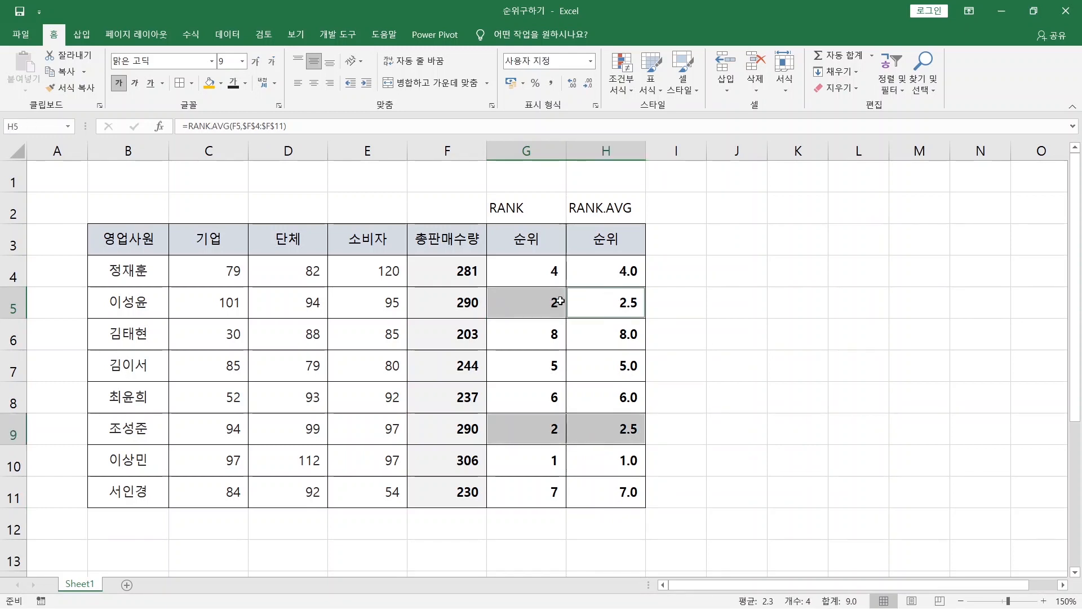
pyautogui.click(221, 83)
pyautogui.click(264, 129)
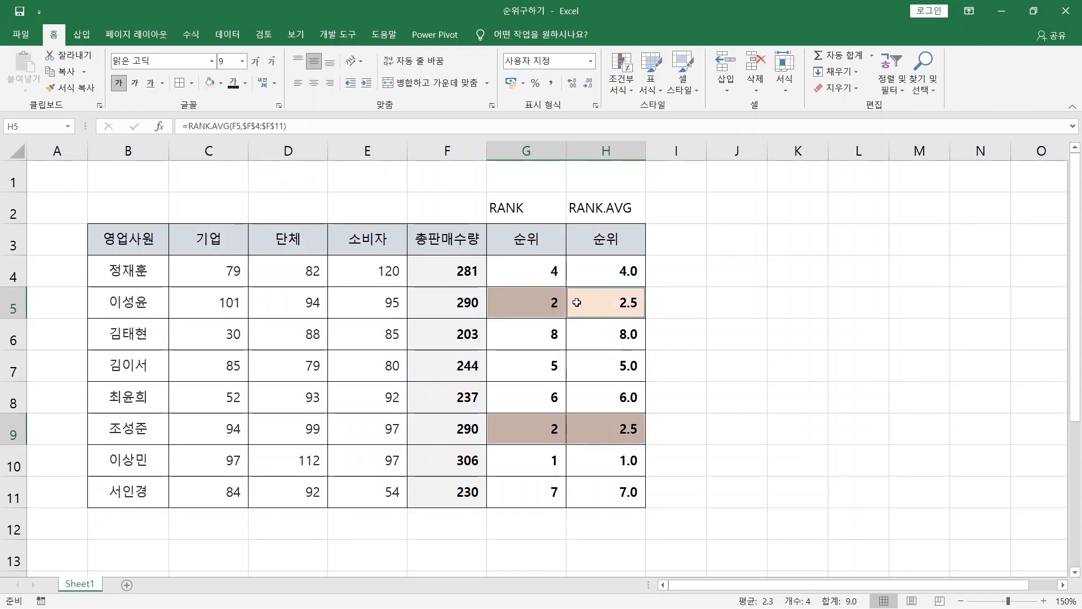
# Compare the tied sales totals in F5 and F9 with their RANK.AVG ranks in H5 and H9
pyautogui.click(615, 302)
pyautogui.click(619, 439)
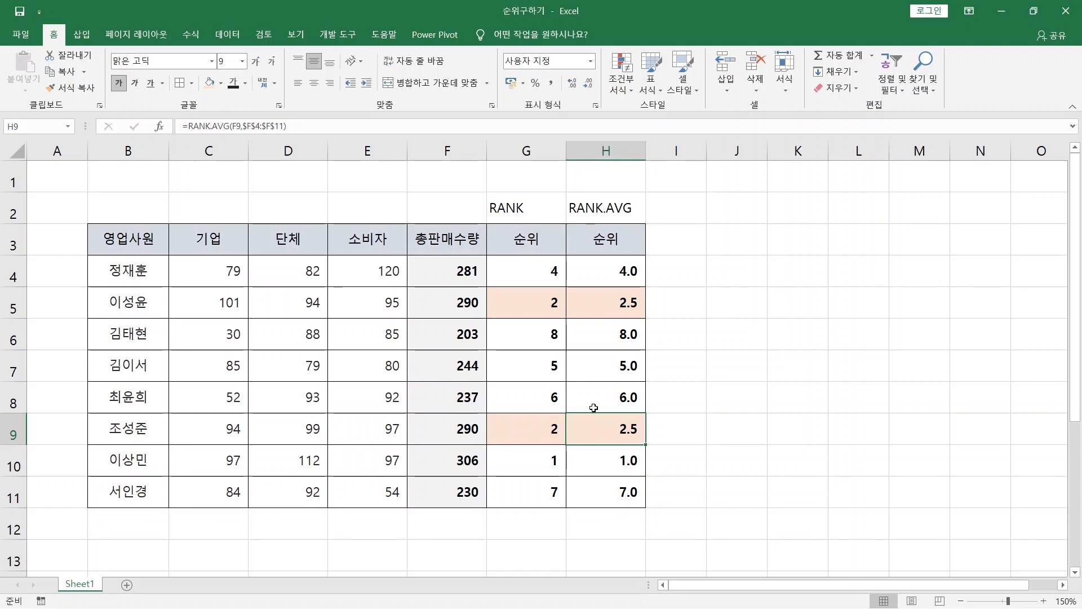
pyautogui.click(455, 515)
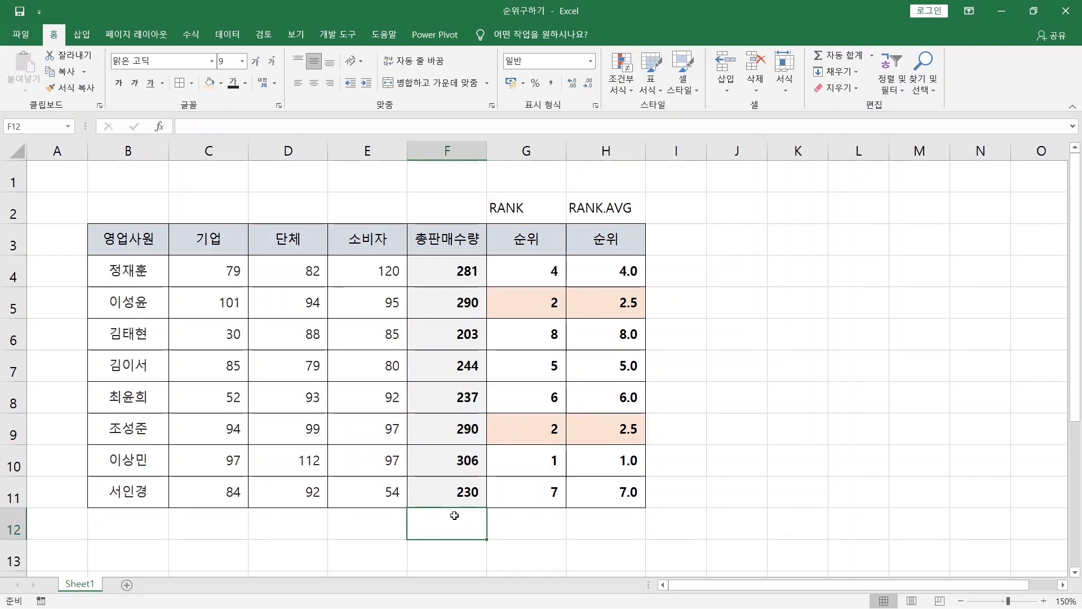
pyautogui.click(460, 432)
pyautogui.click(464, 309)
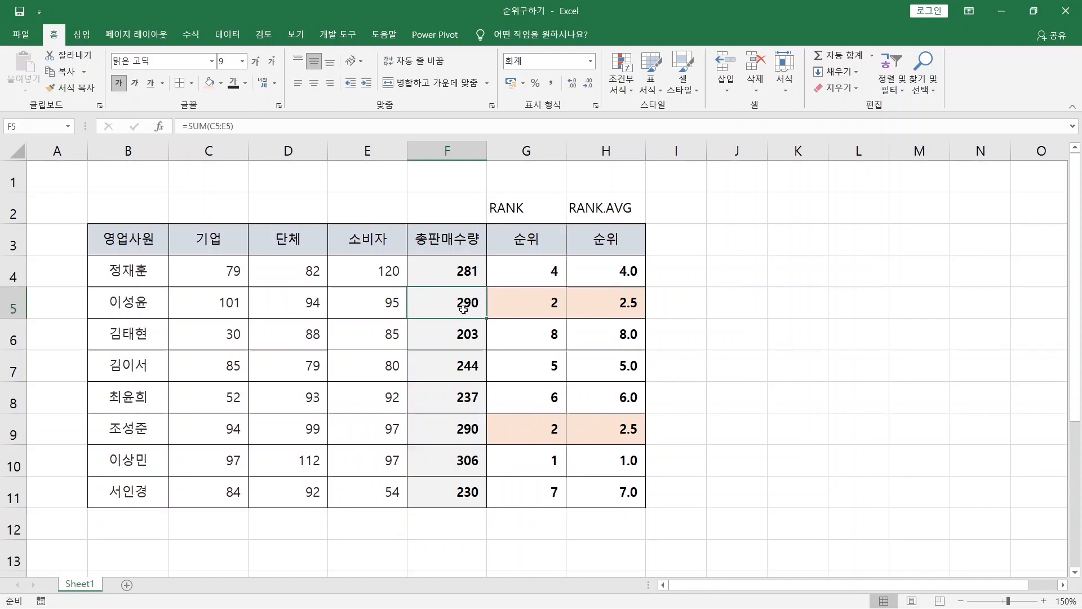
pyautogui.click(458, 443)
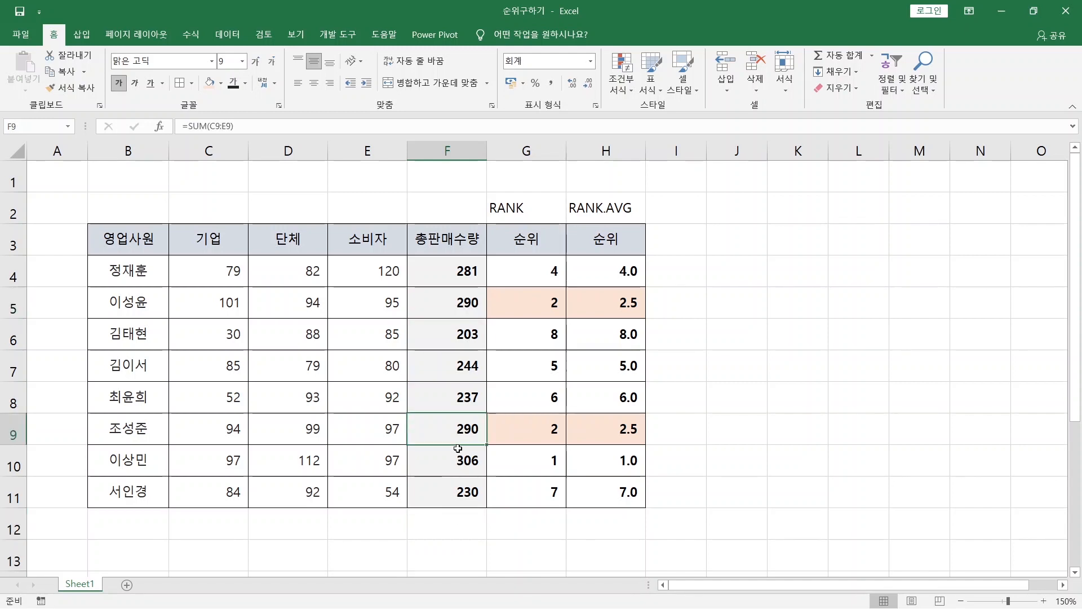
pyautogui.click(462, 521)
pyautogui.click(572, 429)
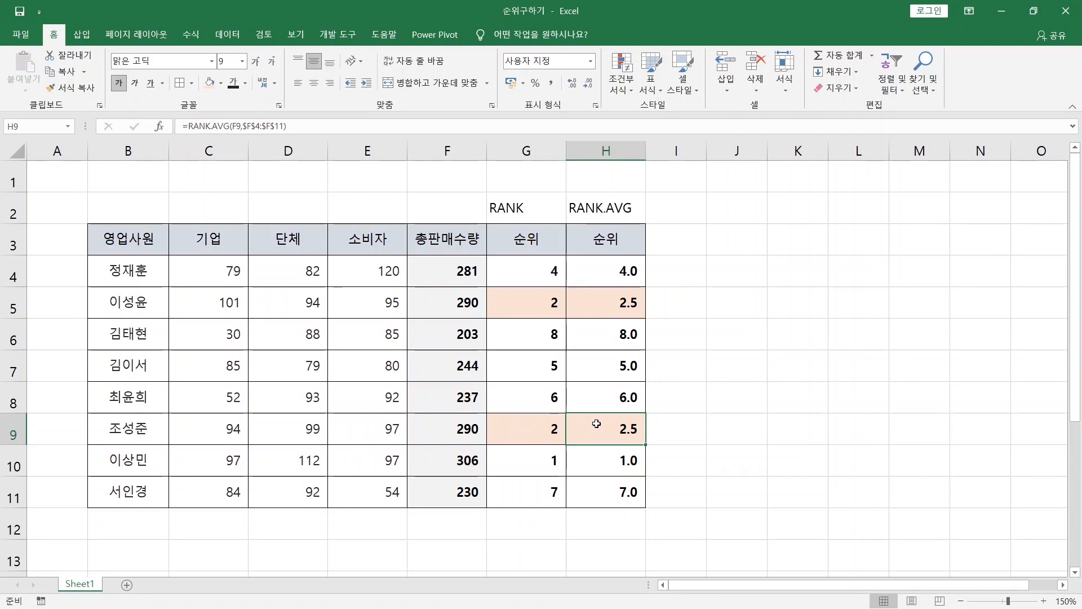
# Enter 290 in F12 below the sales totals and select it together with the matching totals in F9 and F5
pyautogui.click(453, 522)
pyautogui.write('290')
pyautogui.press('Return')
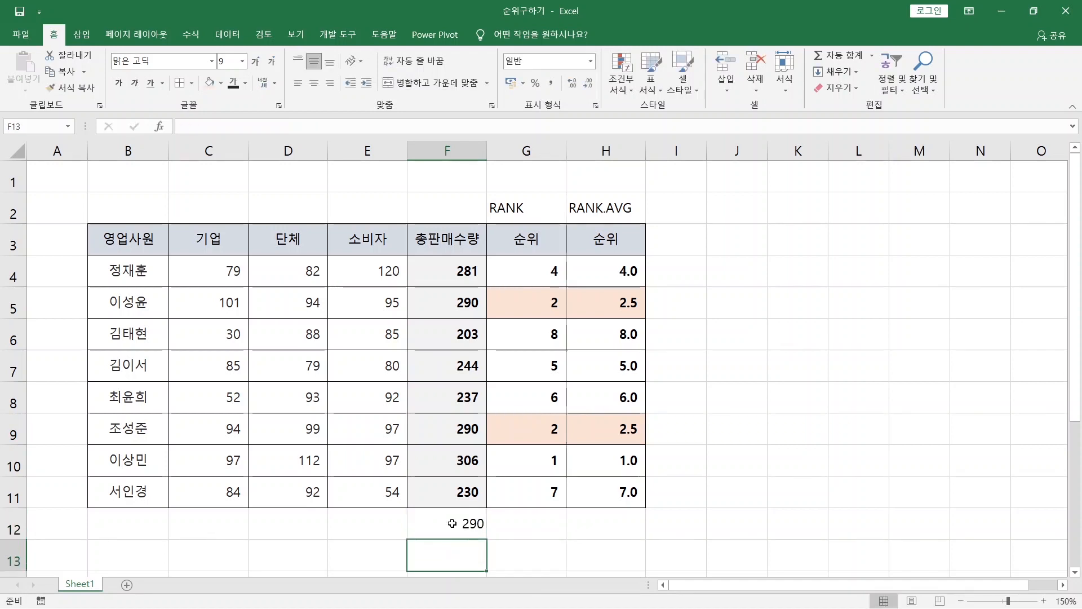
pyautogui.click(453, 523)
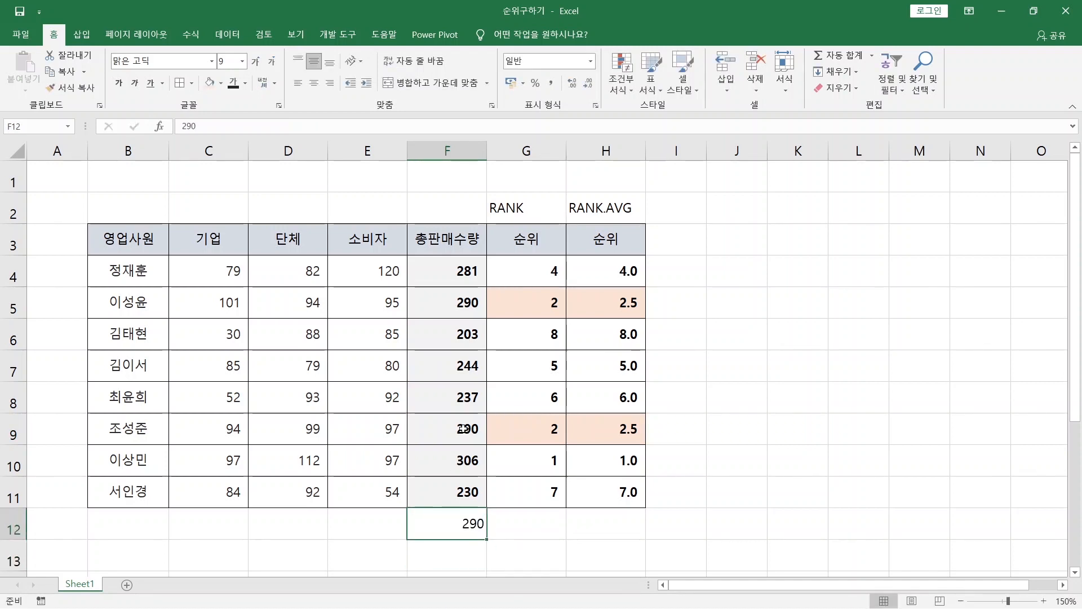
pyautogui.keyDown('ctrl'); pyautogui.click(468, 428); pyautogui.keyUp('ctrl')
pyautogui.keyDown('ctrl'); pyautogui.click(472, 311); pyautogui.keyUp('ctrl')
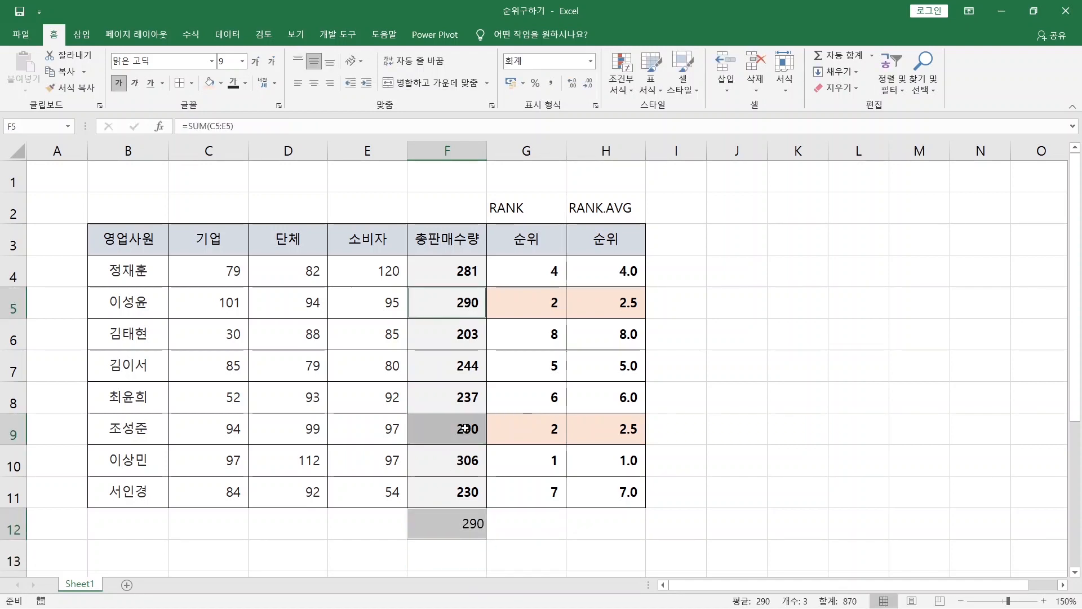
# Change the H4 formula to =RANK.AVG(F4,$F$4:$F$12) and fill it down to H12
pyautogui.click(605, 272)
pyautogui.doubleClick(605, 271)
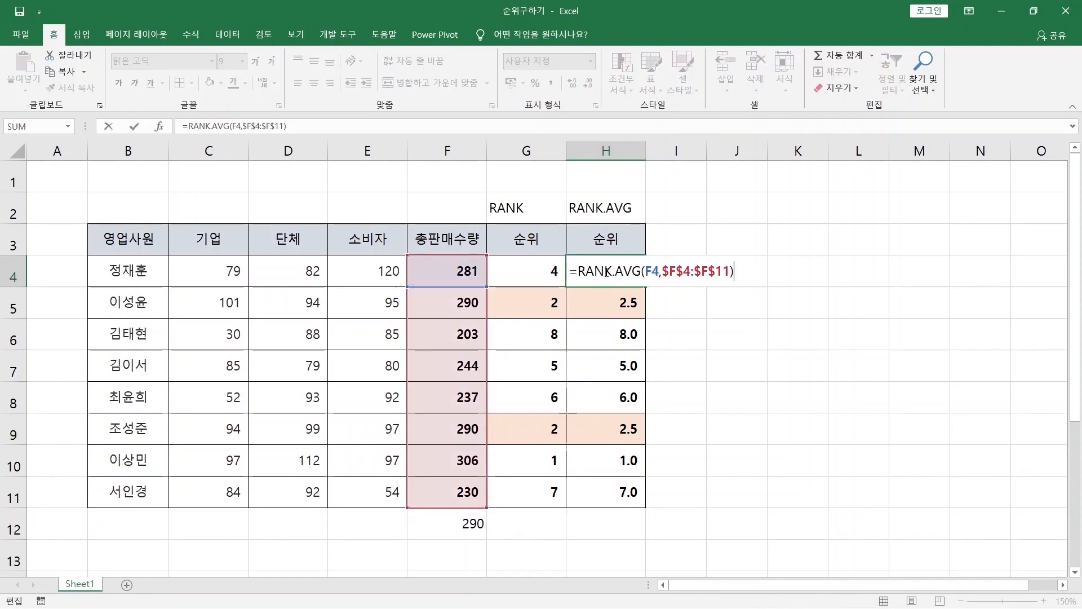
pyautogui.click(727, 272)
pyautogui.press('BackSpace')
pyautogui.write('2')
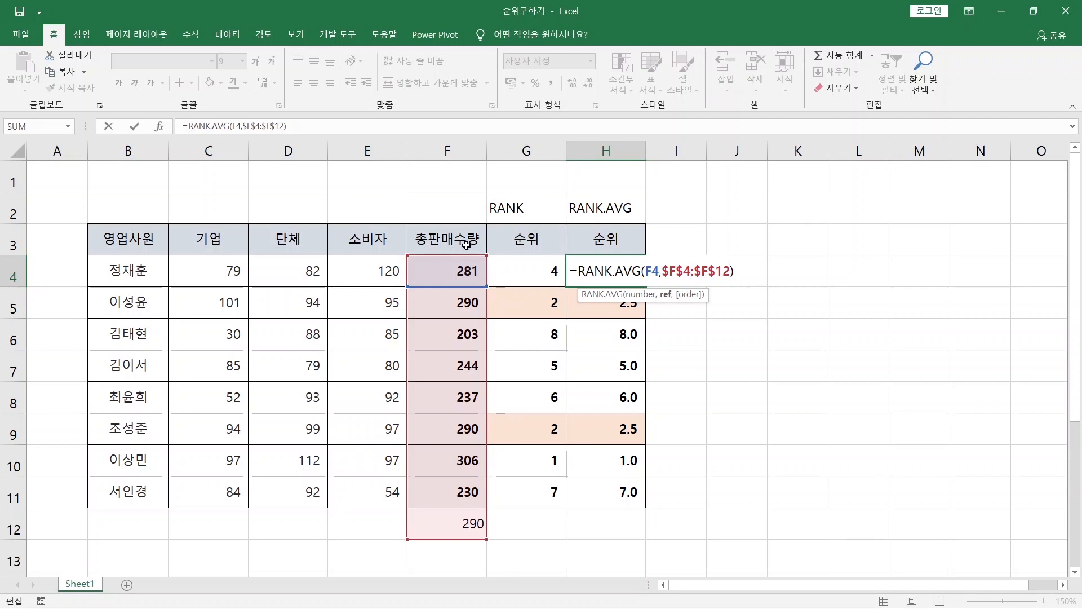
pyautogui.press('Return')
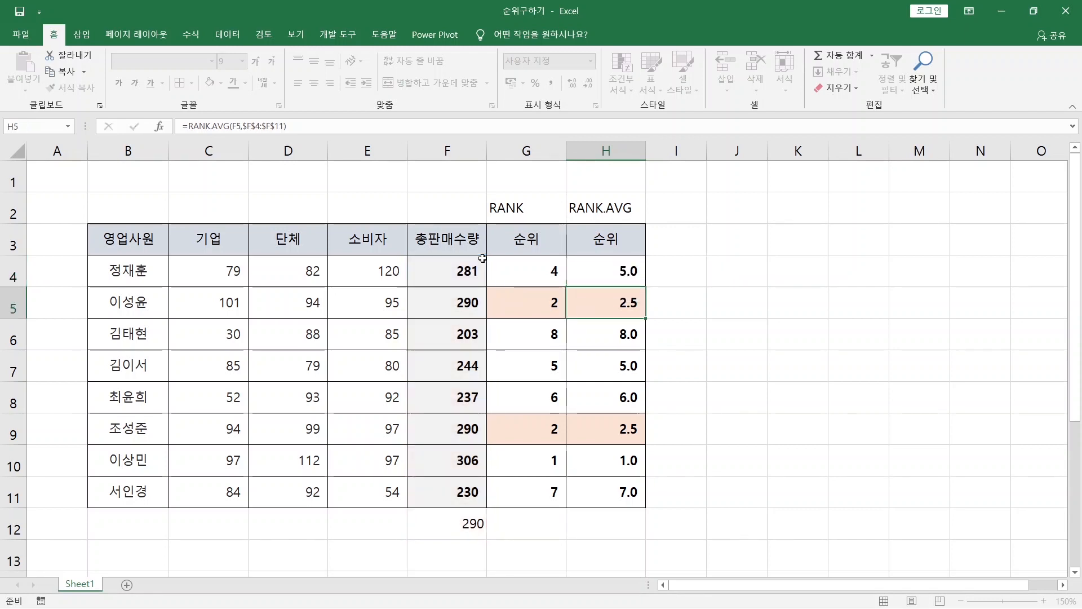
pyautogui.click(573, 276)
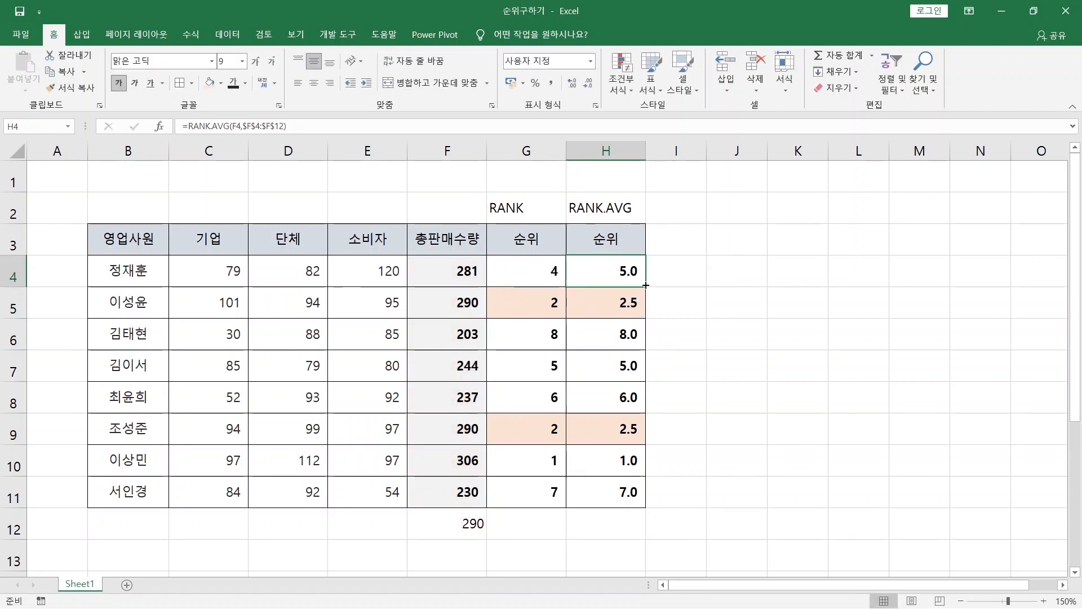
pyautogui.doubleClick(642, 282)
pyautogui.moveTo(644, 511); pyautogui.dragTo(643, 540)
pyautogui.click(733, 459)
# Shade the three tied RANK.AVG ranks in H5, H9 and H12 light orange
pyautogui.click(601, 299)
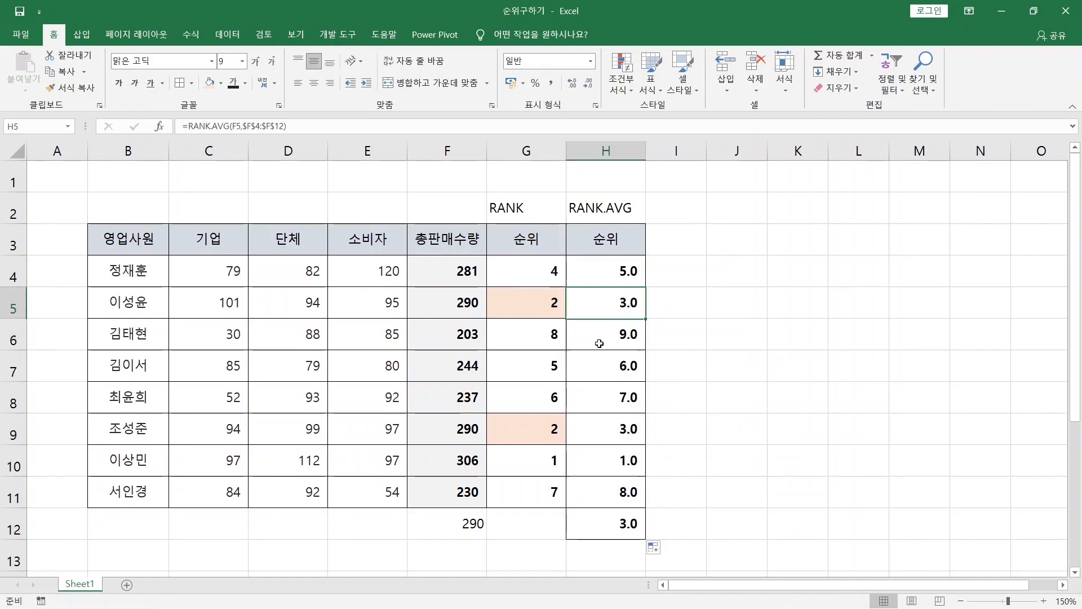
pyautogui.keyDown('ctrl'); pyautogui.click(599, 427); pyautogui.keyUp('ctrl')
pyautogui.keyDown('ctrl'); pyautogui.click(607, 524); pyautogui.keyUp('ctrl')
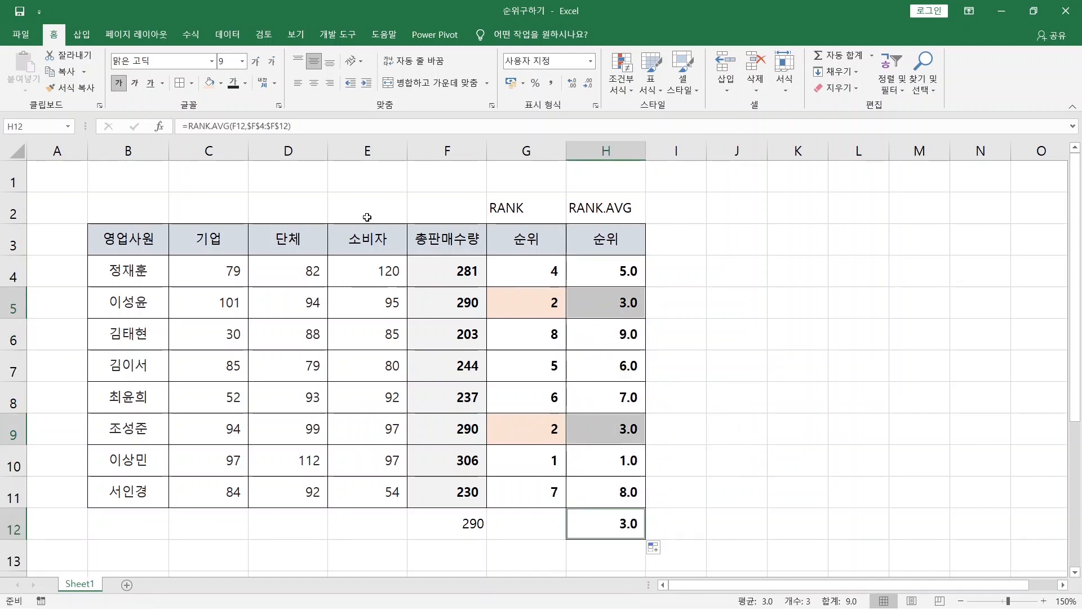
pyautogui.click(210, 83)
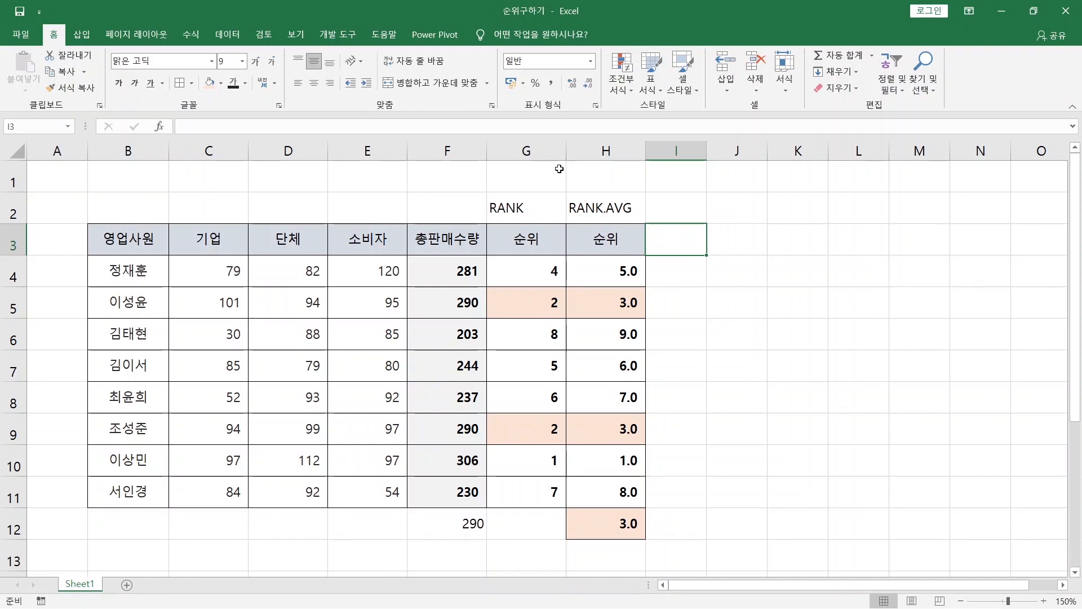
# Review the tied RANK results in G5 and G9, and duplicate the whole column G into column I
pyautogui.click(550, 149)
pyautogui.click(534, 305)
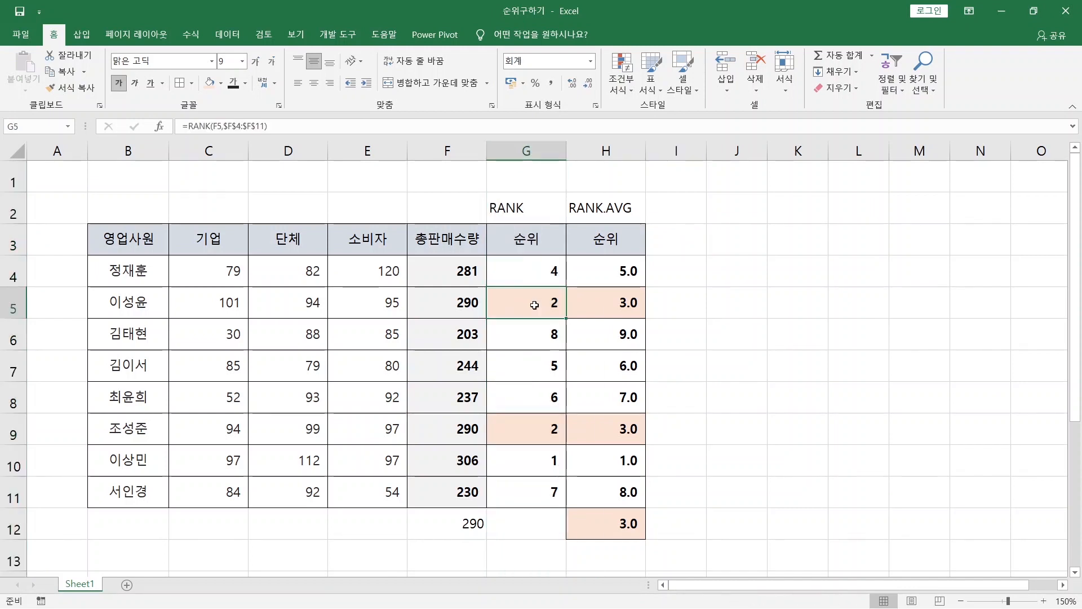
pyautogui.keyDown('ctrl'); pyautogui.click(527, 438); pyautogui.keyUp('ctrl')
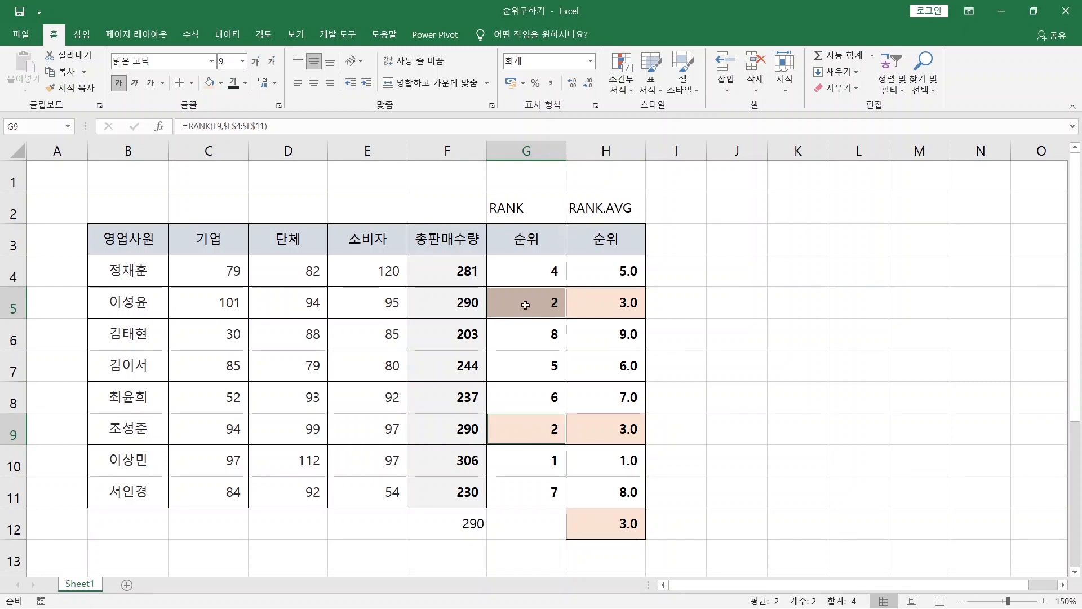
pyautogui.click(526, 151)
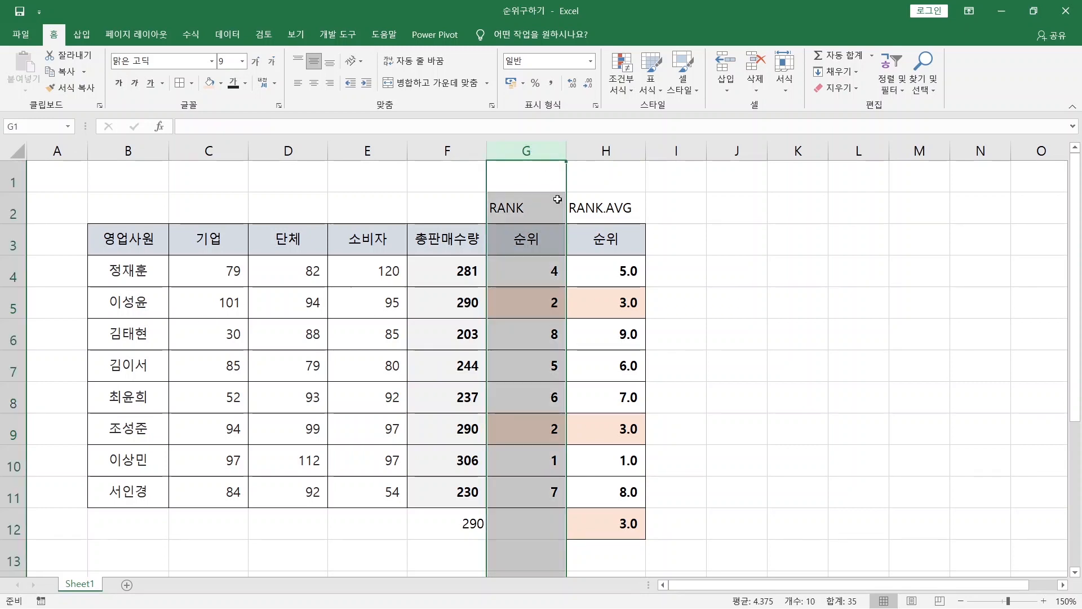
pyautogui.hotkey('ctrl', 'c')
pyautogui.click(678, 147)
pyautogui.hotkey('ctrl', 'v')
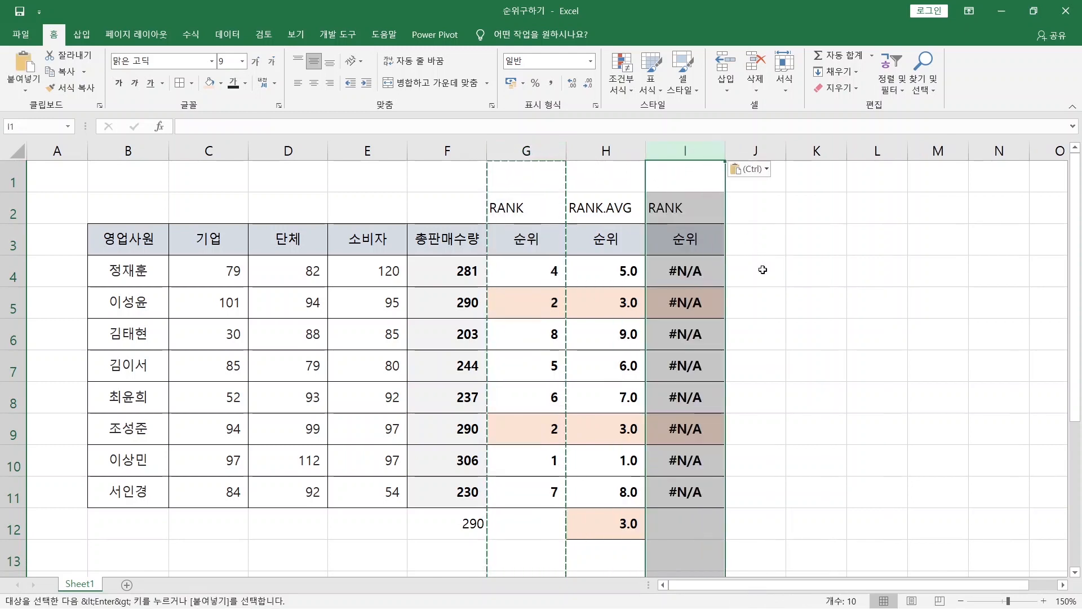
pyautogui.press('Escape')
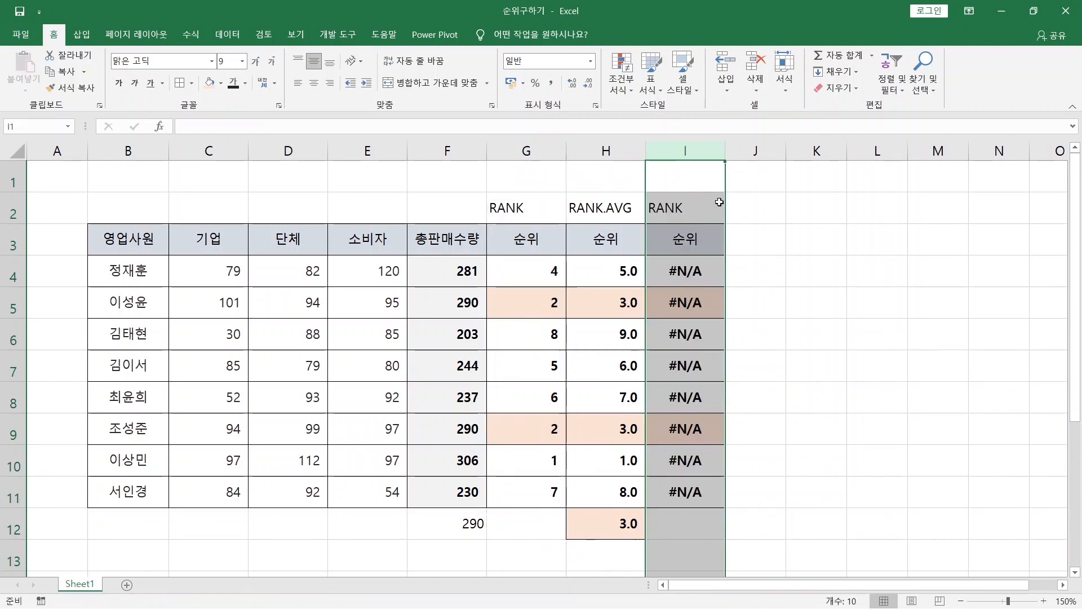
# Correct the I4 formula to =RANK(F4,$F$4:$F$11) and fill it down to I11
pyautogui.click(687, 272)
pyautogui.press('F2')
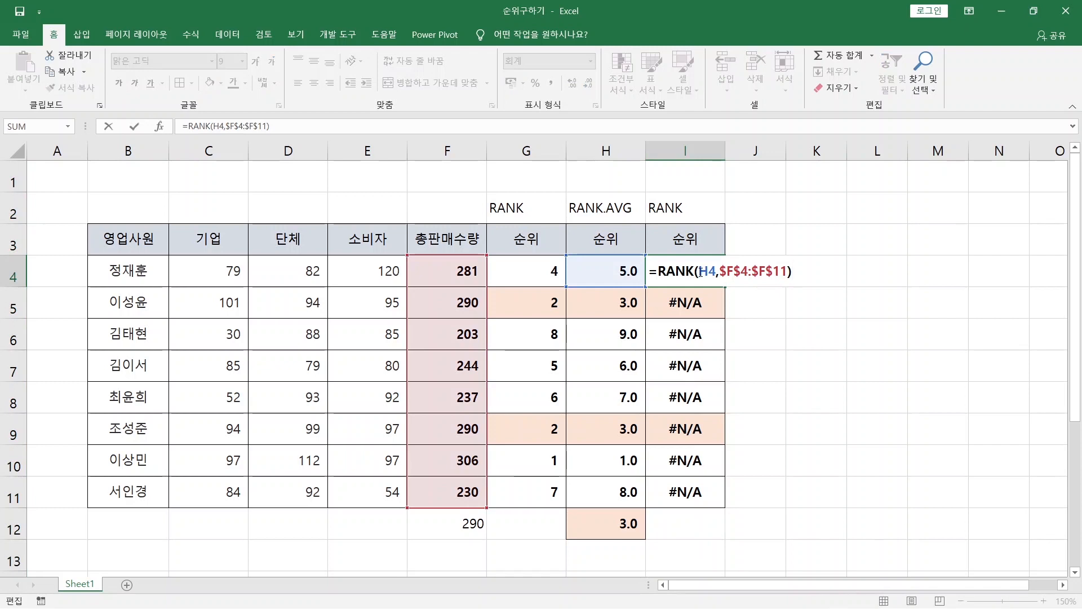
pyautogui.doubleClick(708, 272)
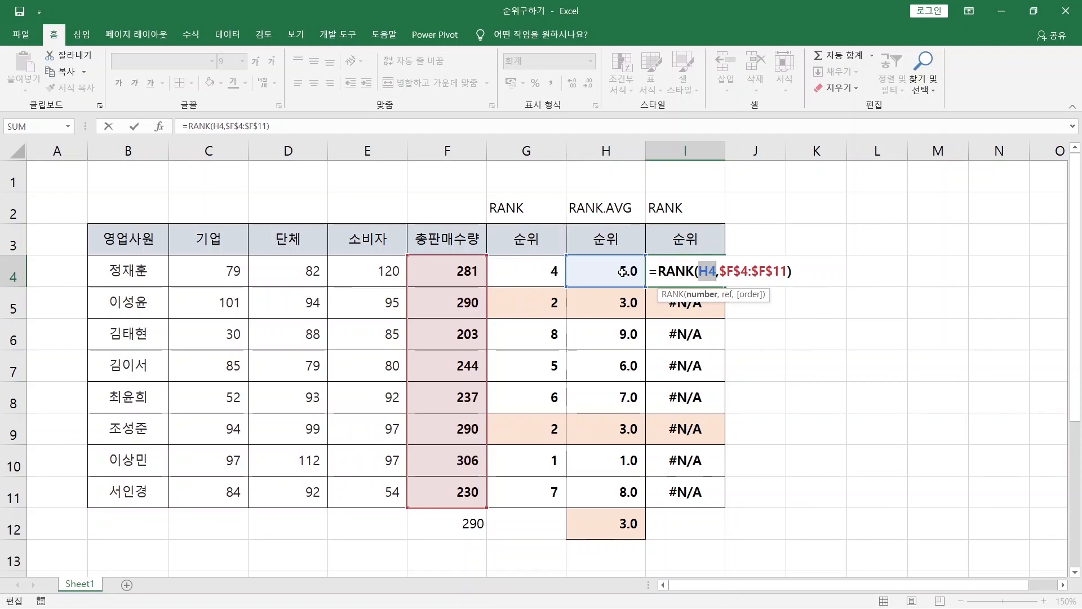
pyautogui.click(520, 268)
pyautogui.click(474, 273)
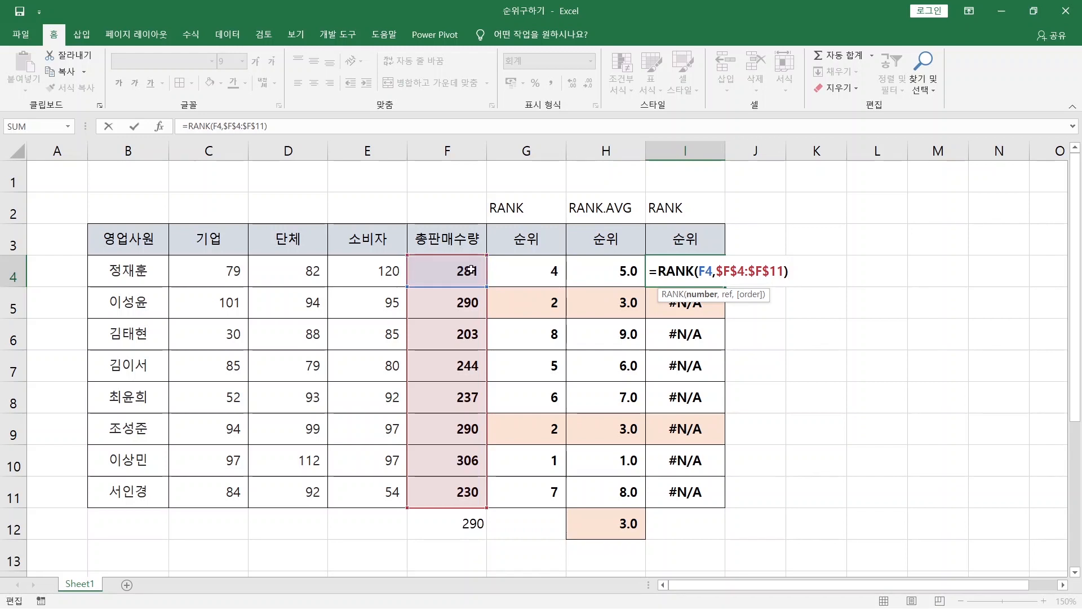
pyautogui.hotkey('ctrl', 'Return')
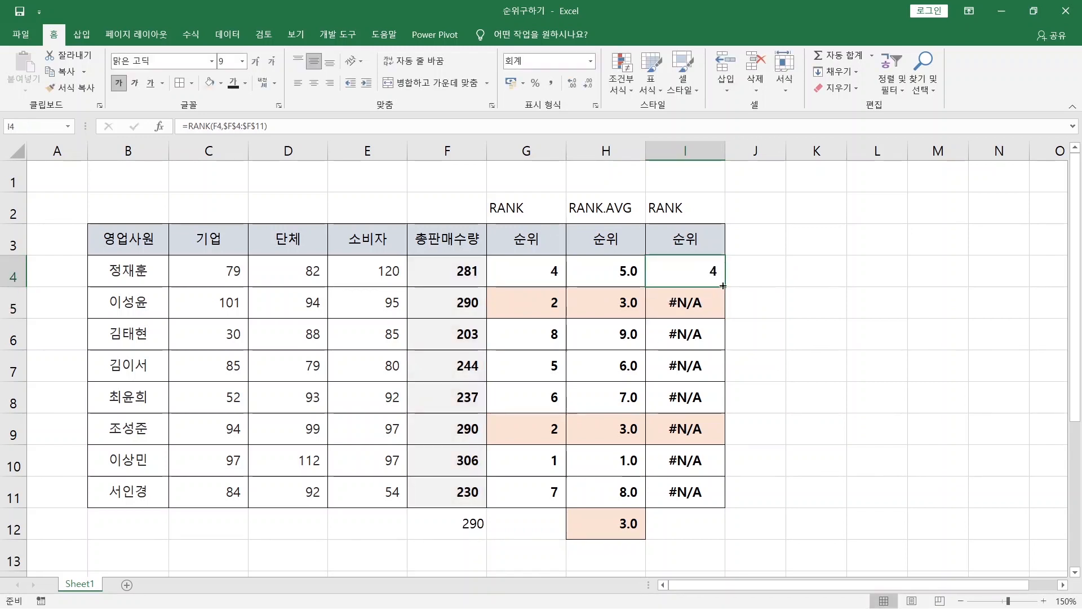
pyautogui.moveTo(723, 286); pyautogui.dragTo(723, 511)
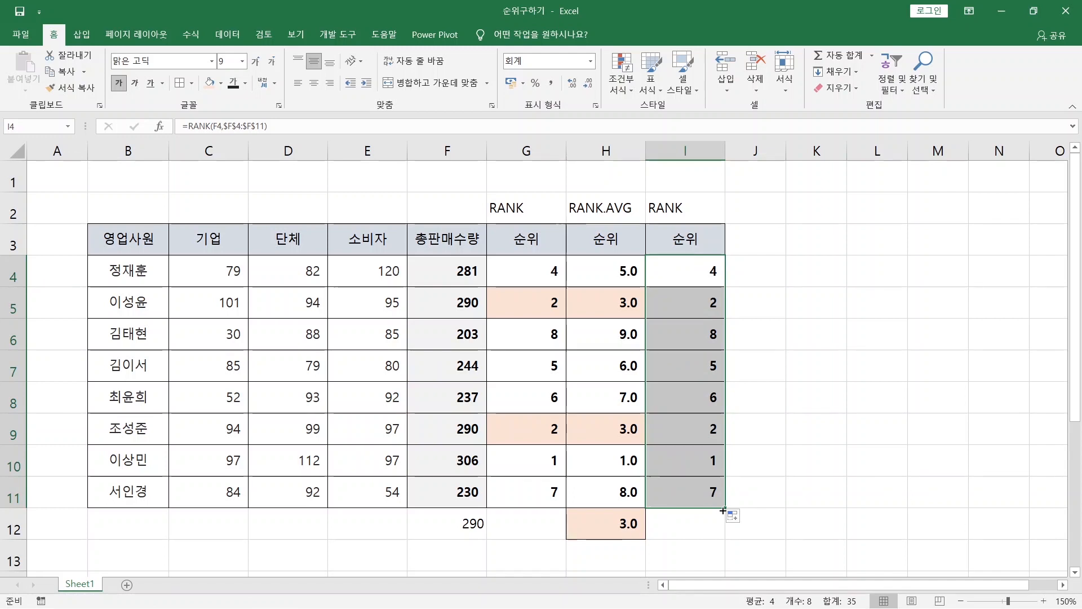
# Shade the tied ranks in I5 and I9 light orange
pyautogui.click(688, 305)
pyautogui.keyDown('ctrl'); pyautogui.click(703, 428); pyautogui.keyUp('ctrl')
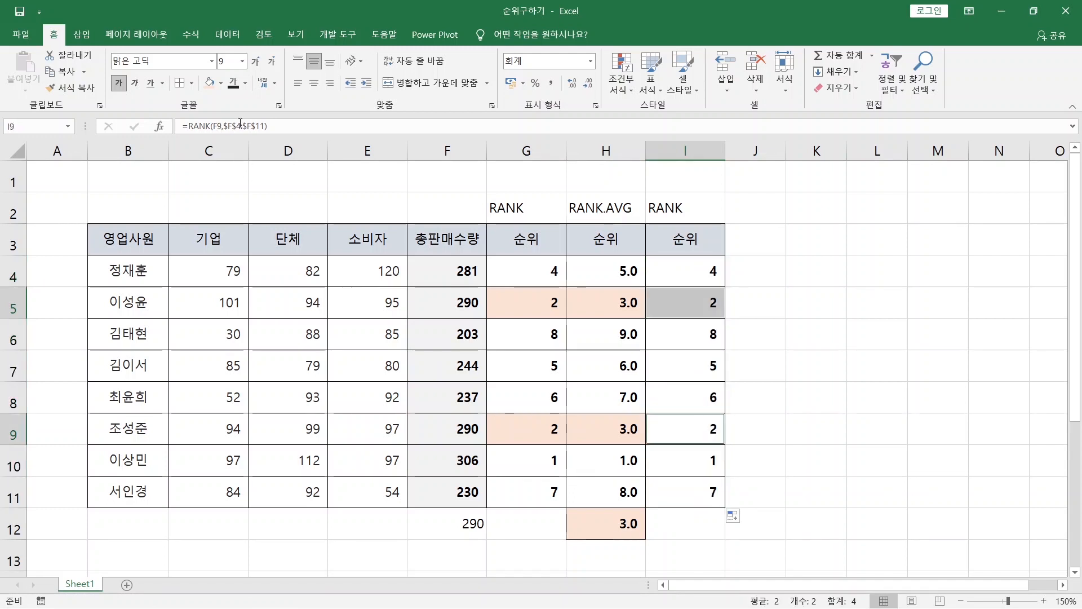
pyautogui.click(211, 84)
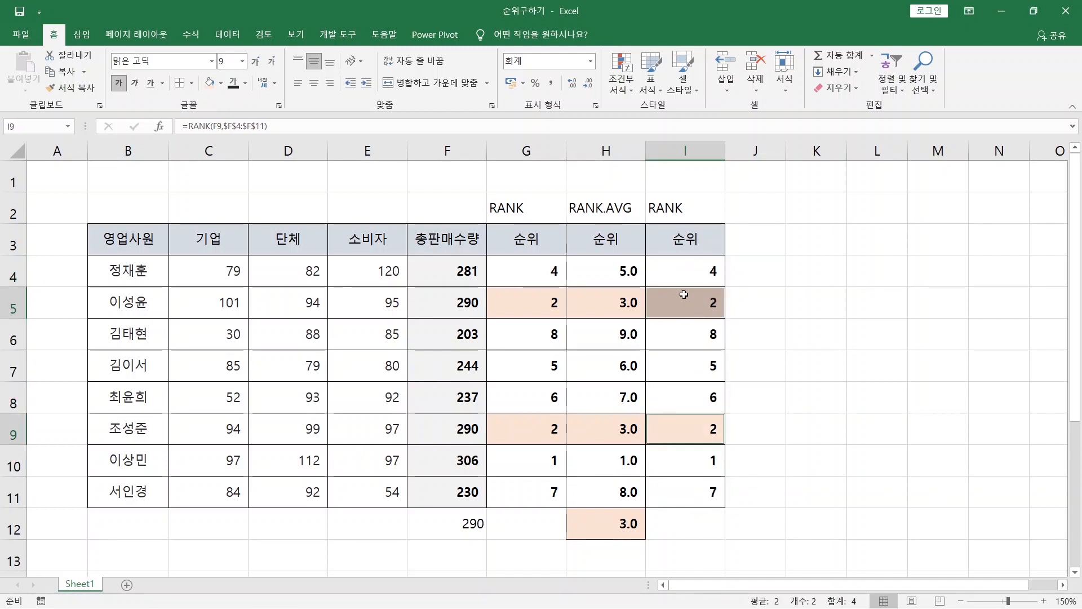
# Examine the tied ranks in I5 and I9 along with the salesperson's data in row 5
pyautogui.click(706, 425)
pyautogui.click(699, 309)
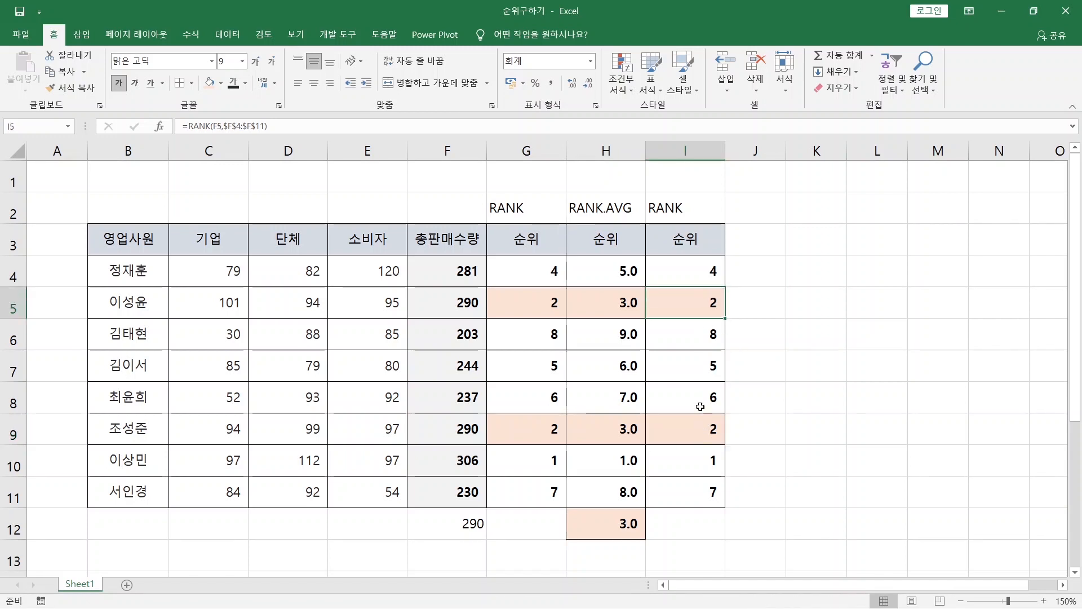
pyautogui.click(700, 422)
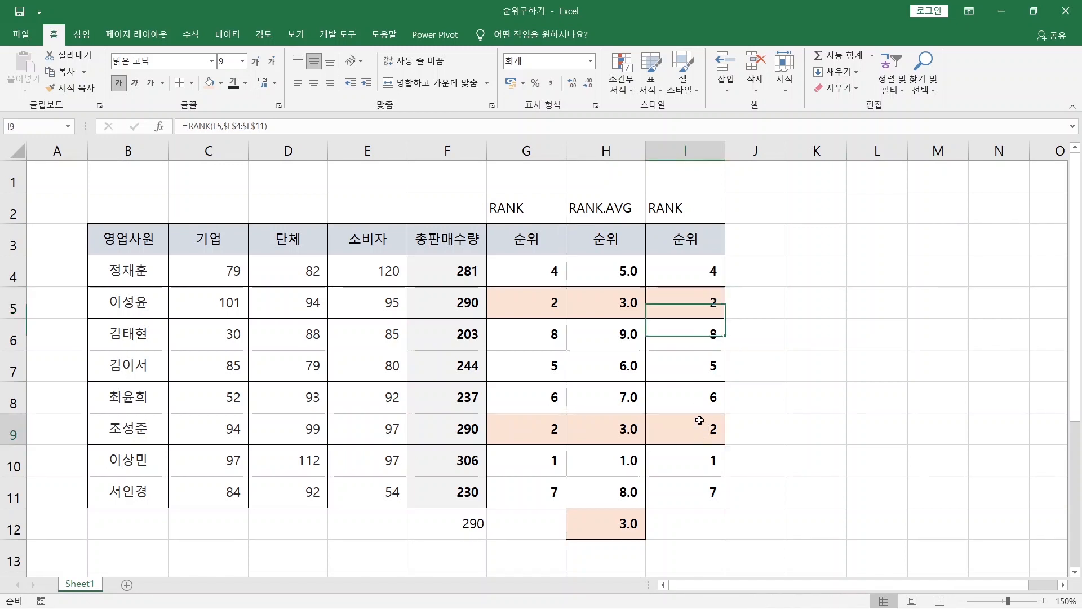
pyautogui.click(699, 309)
pyautogui.moveTo(111, 302); pyautogui.dragTo(451, 305)
pyautogui.click(721, 305)
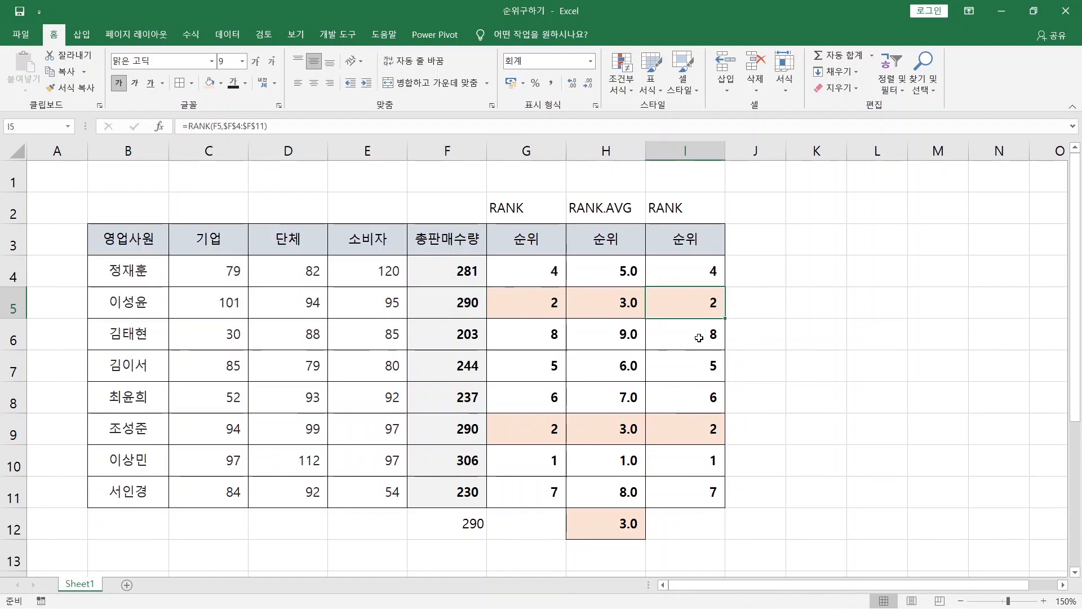
# Examine the salesperson's sales data in row 9 together with the tied rank in I9
pyautogui.click(163, 423)
pyautogui.moveTo(163, 423); pyautogui.dragTo(511, 424)
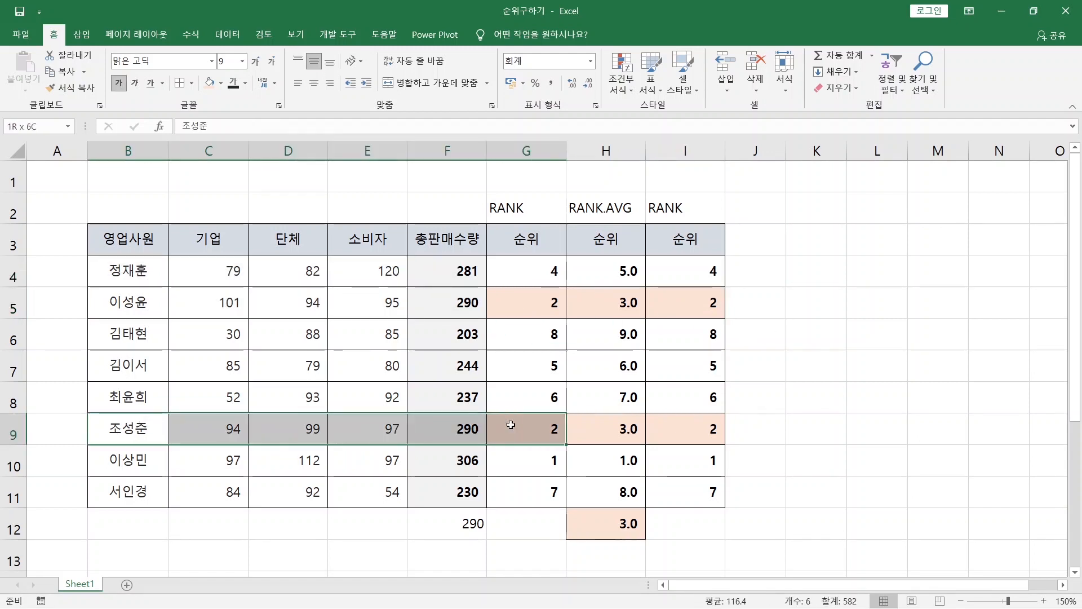
pyautogui.click(666, 432)
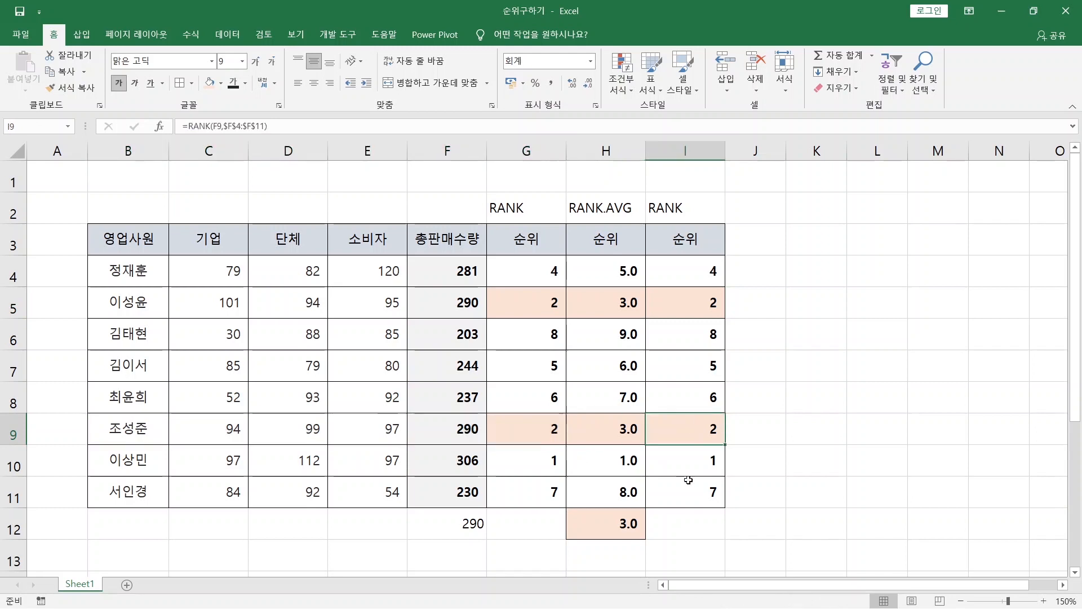
# Change the label in I2 above the third rank column to RANK+COUNTIF
pyautogui.click(711, 271)
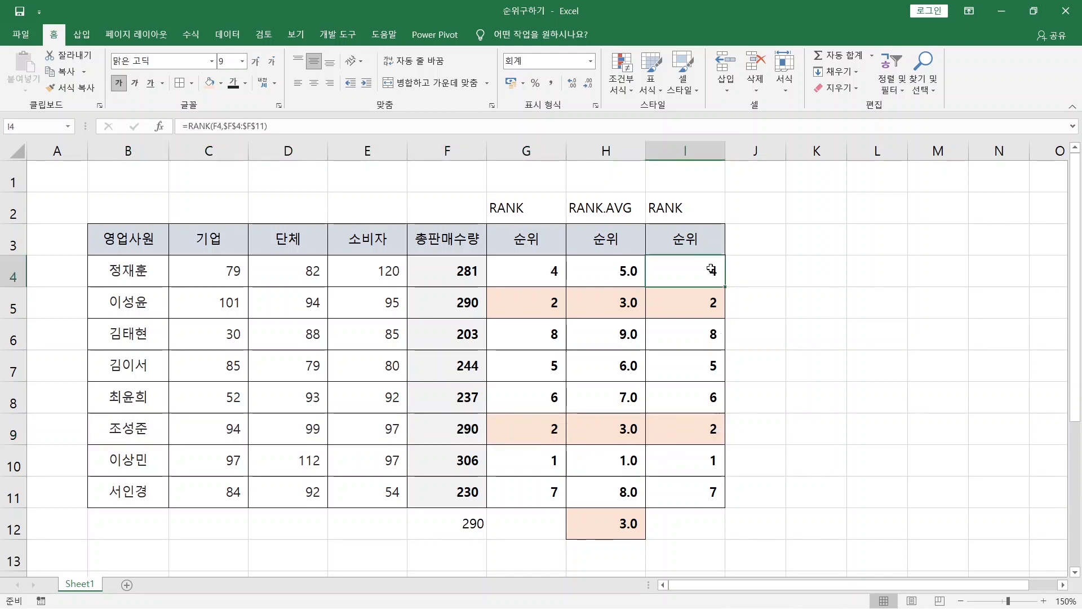
pyautogui.doubleClick(712, 215)
pyautogui.write('+COU')
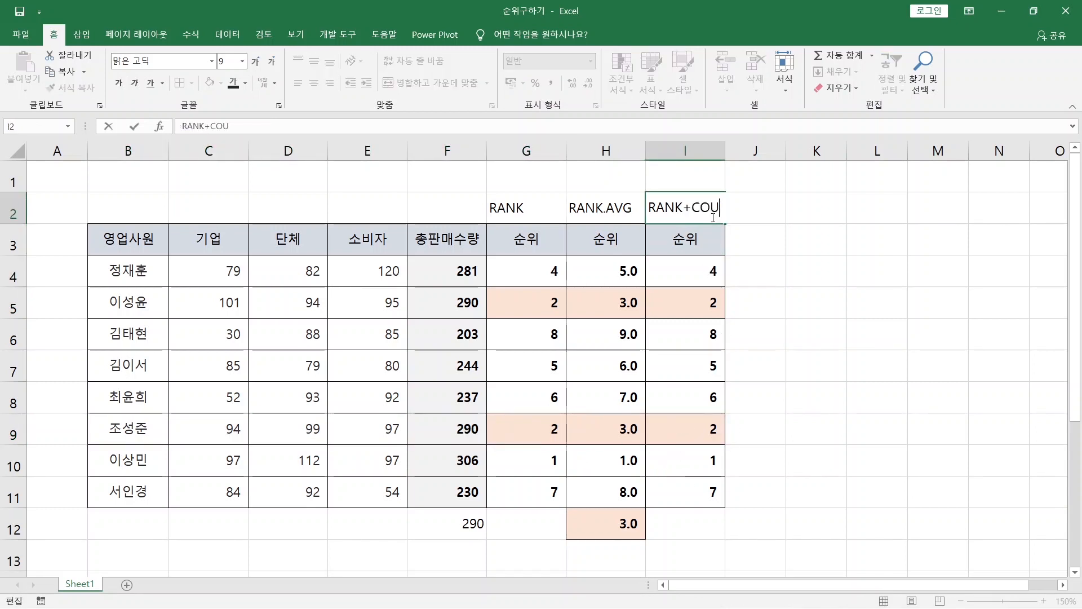
pyautogui.write('NTIF')
pyautogui.press('Return')
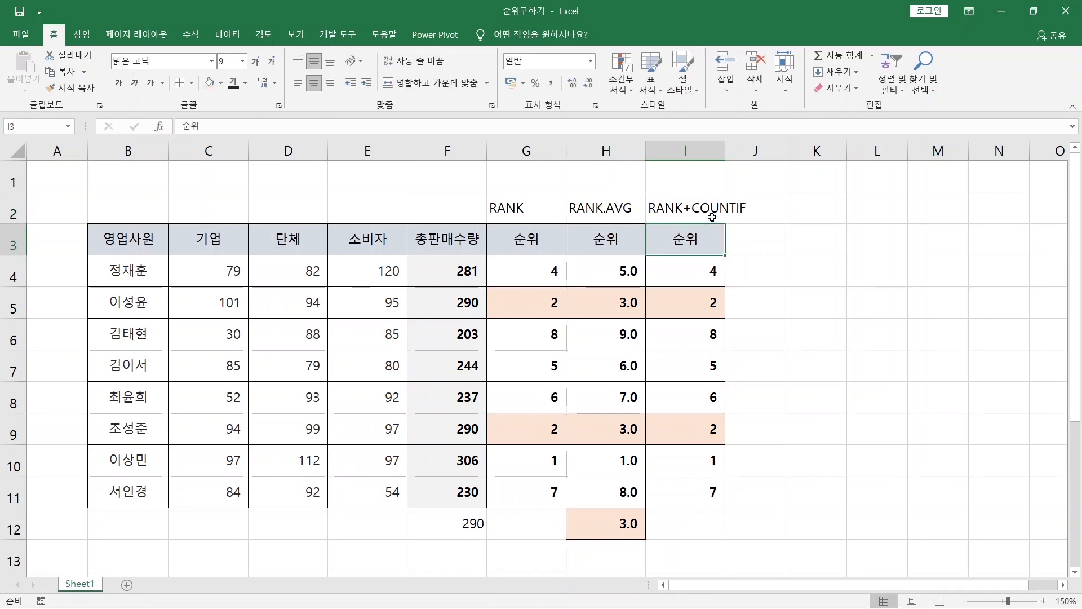
# Extend the RANK formula in I4 with +COUNTIF( and use F4:F4 as its range
pyautogui.doubleClick(711, 268)
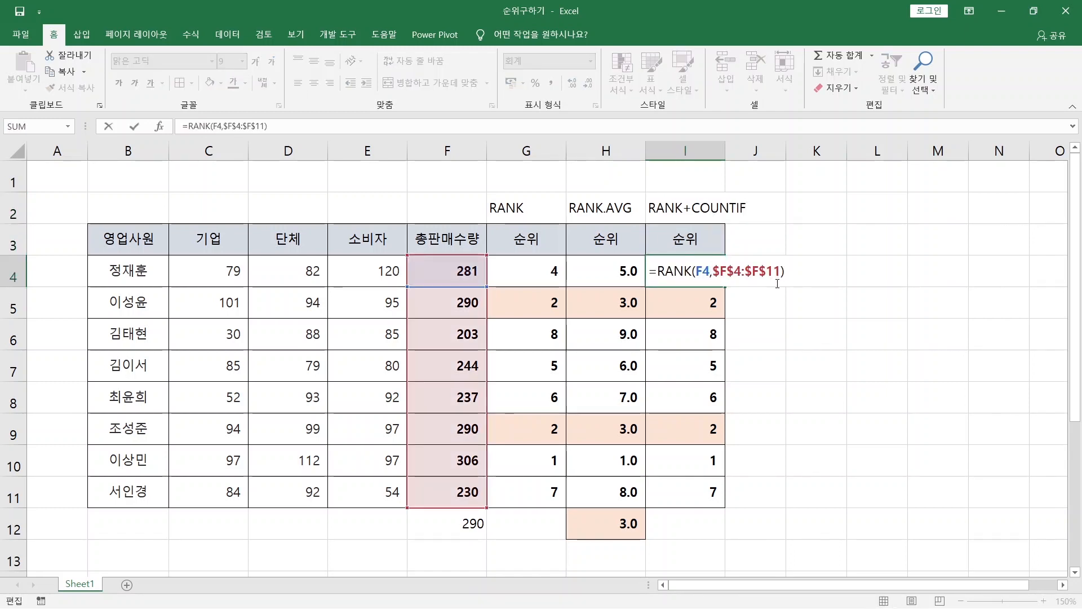
pyautogui.write('+')
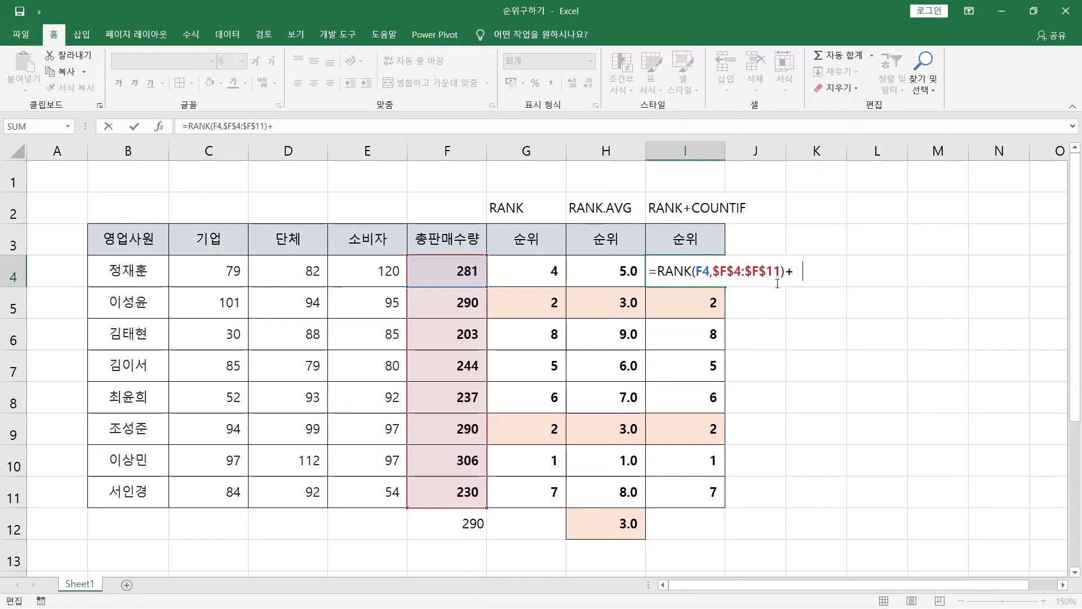
pyautogui.write('COUNTIF')
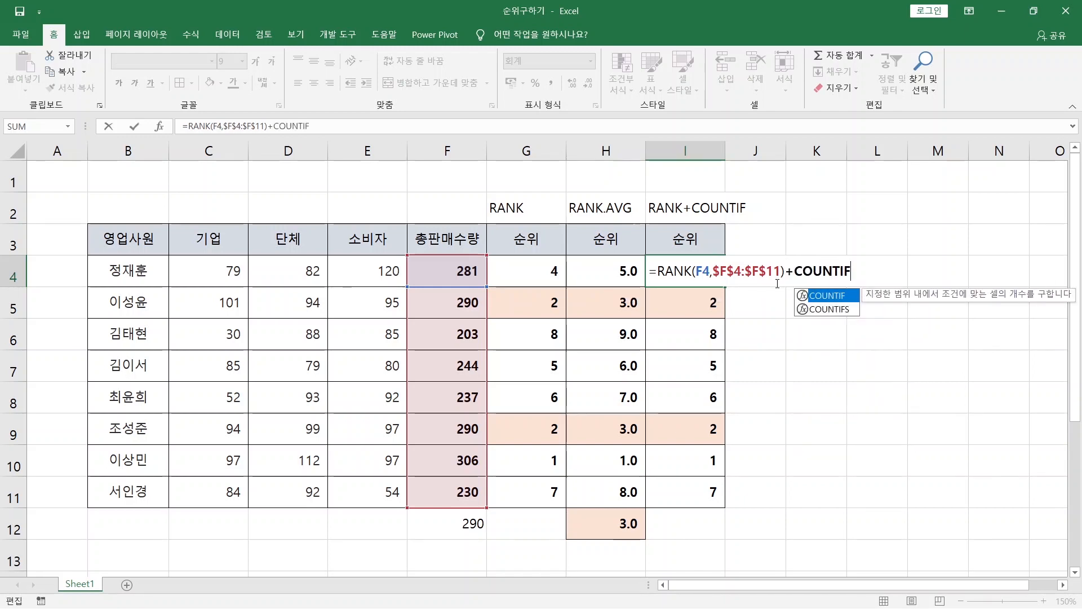
pyautogui.write('(')
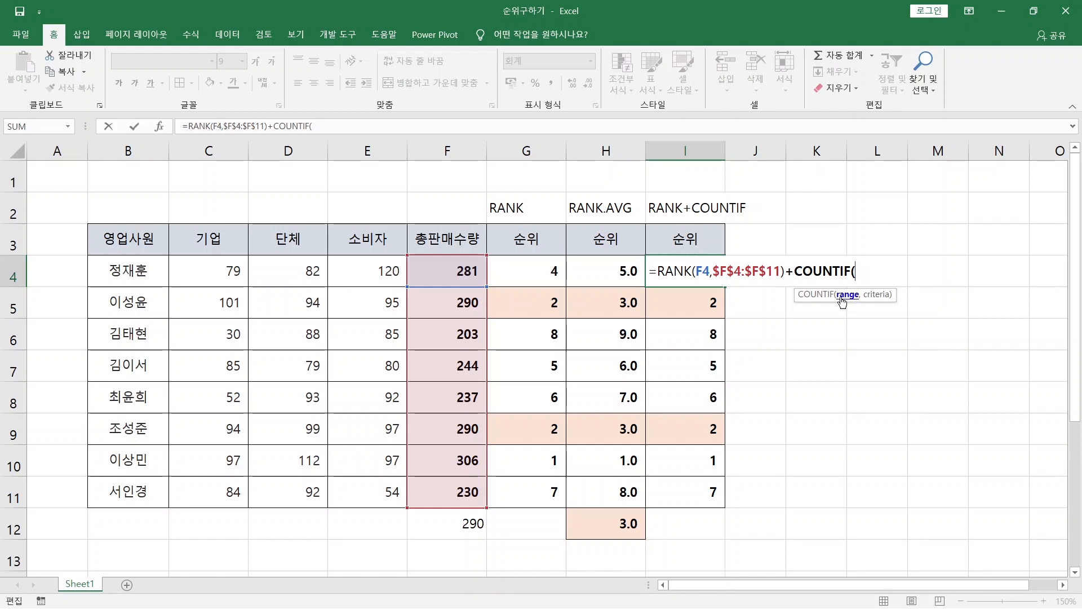
pyautogui.click(456, 271)
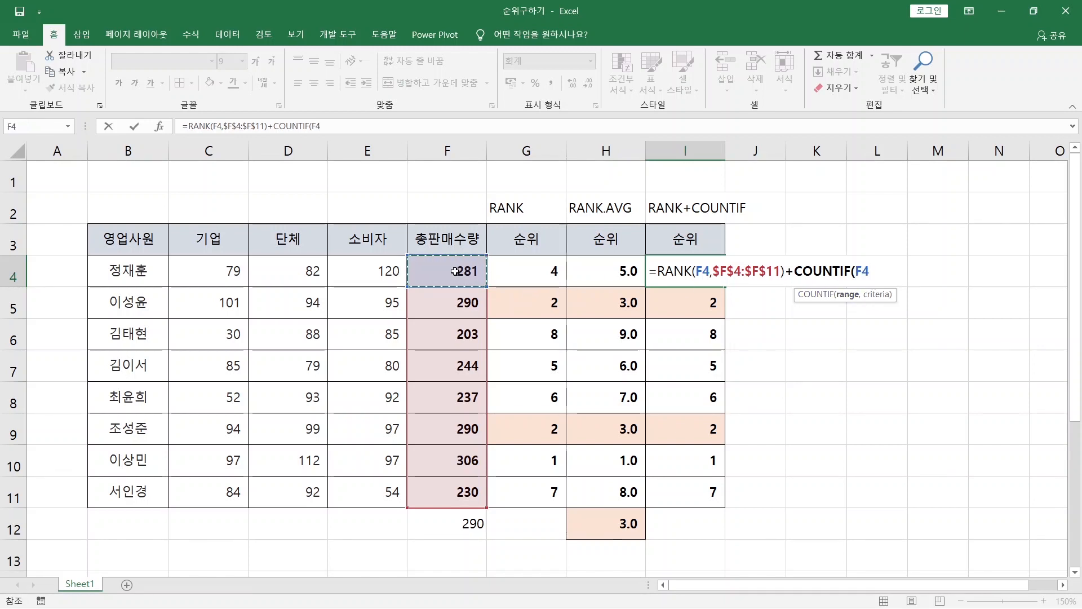
pyautogui.press('F8')
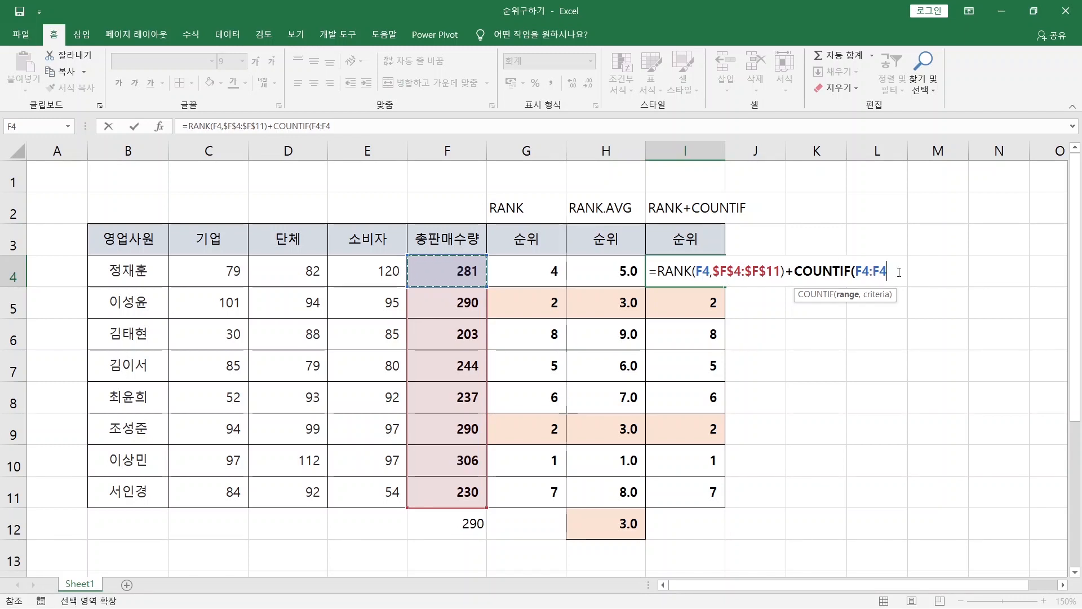
# Make the COUNTIF range start absolute as $F$4:F4 and complete the function with F4 as the criterion
pyautogui.doubleClick(865, 271)
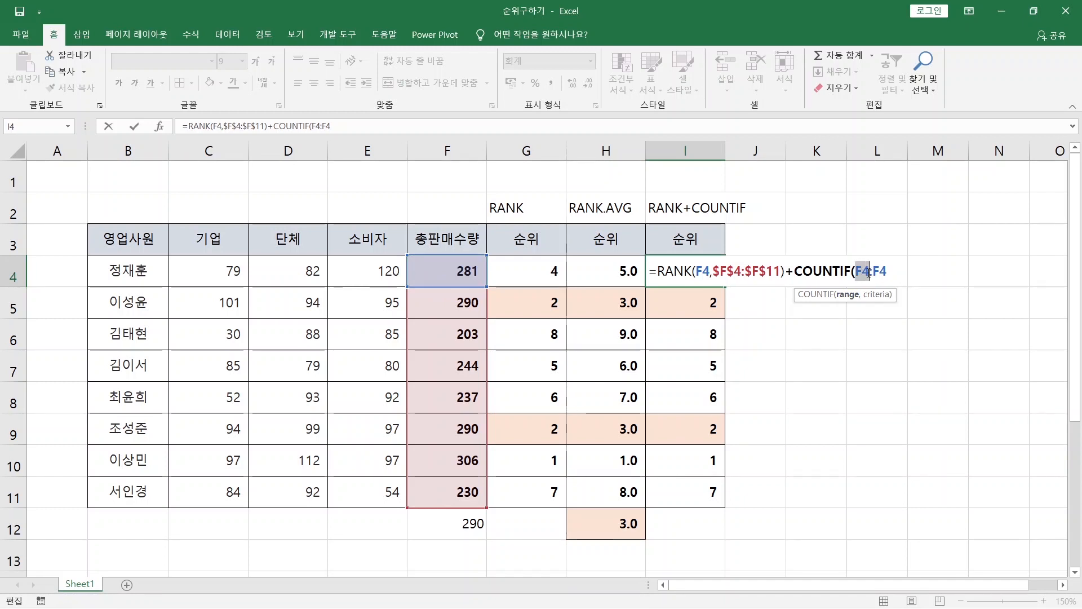
pyautogui.press('F4')
pyautogui.click(868, 272)
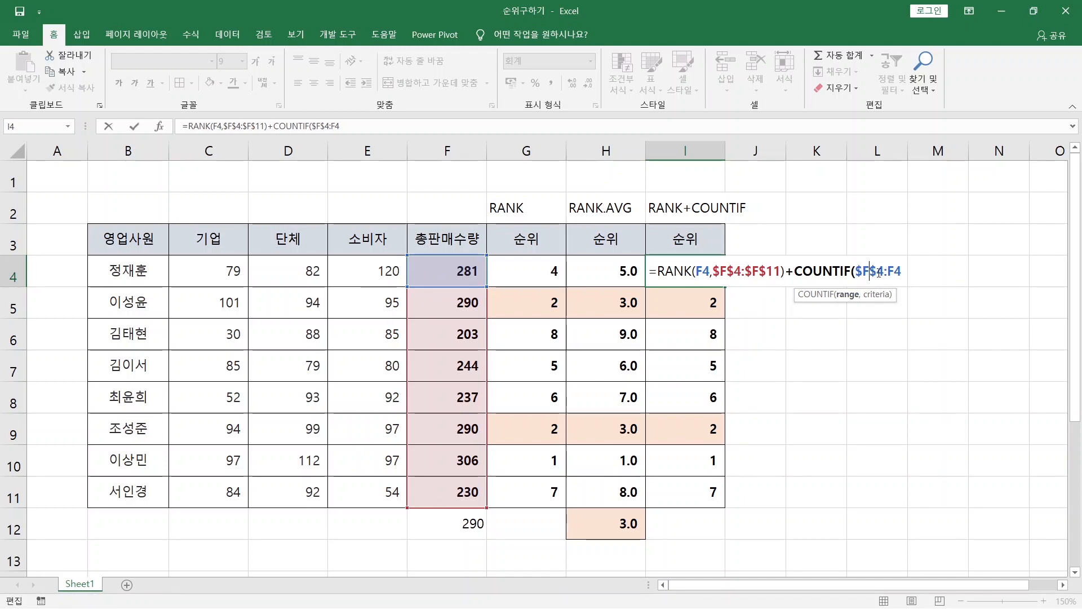
pyautogui.click(891, 274)
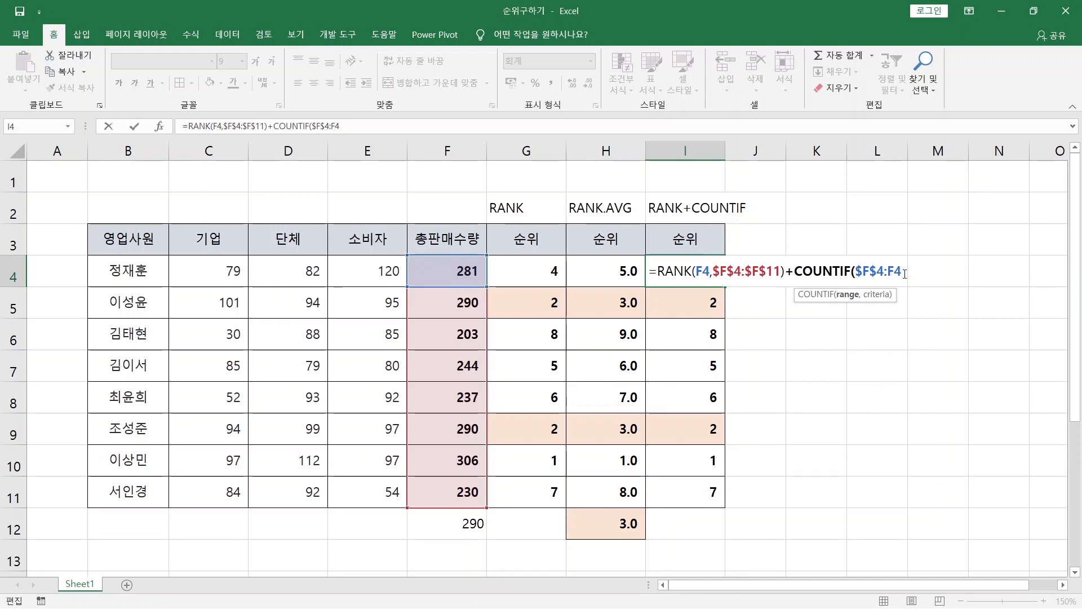
pyautogui.write(',')
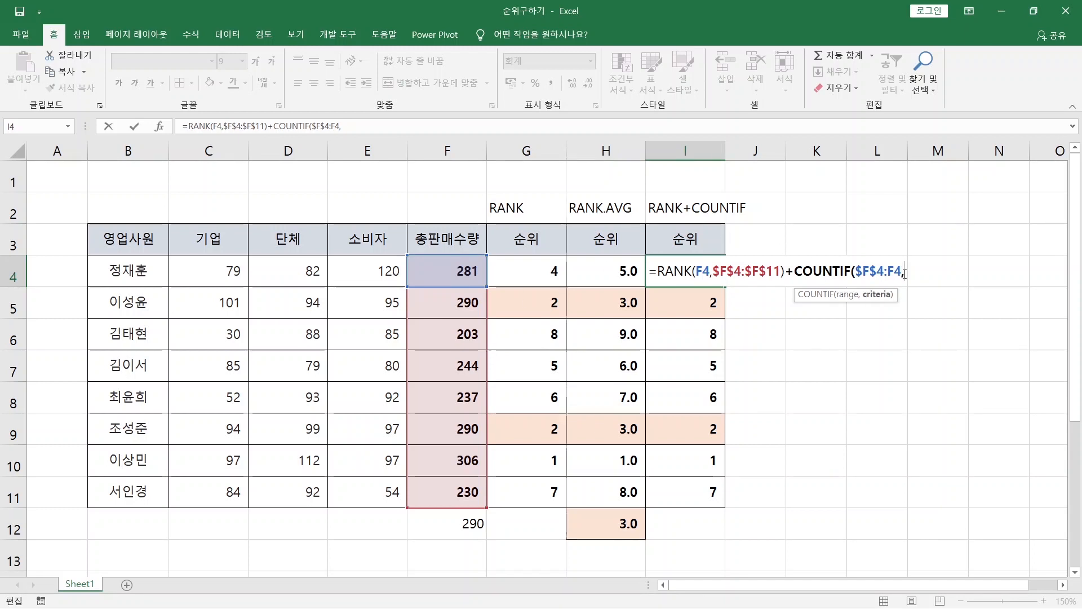
pyautogui.click(455, 271)
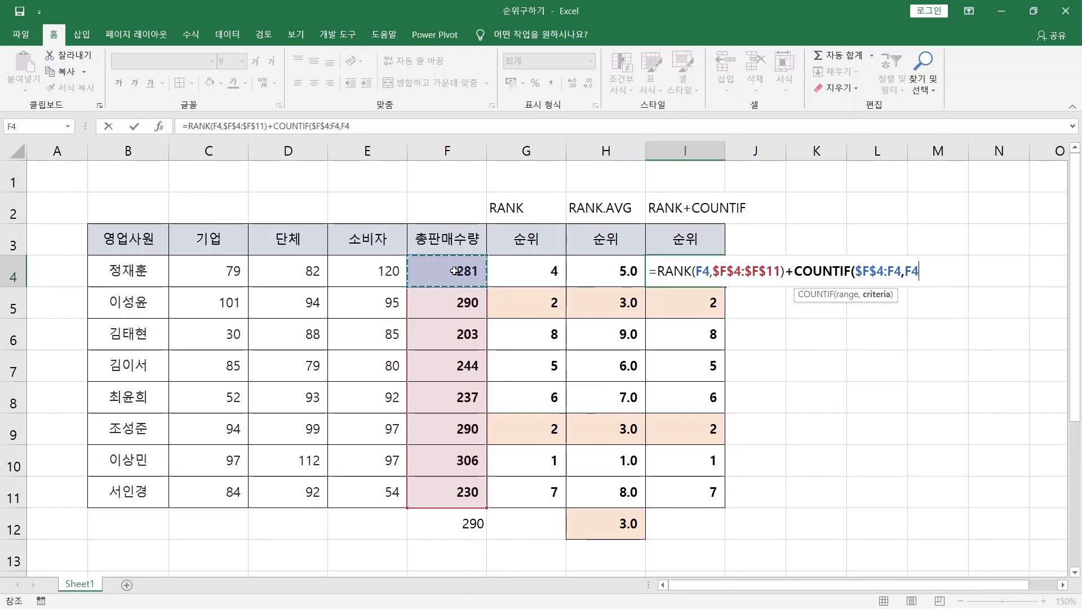
pyautogui.write(')')
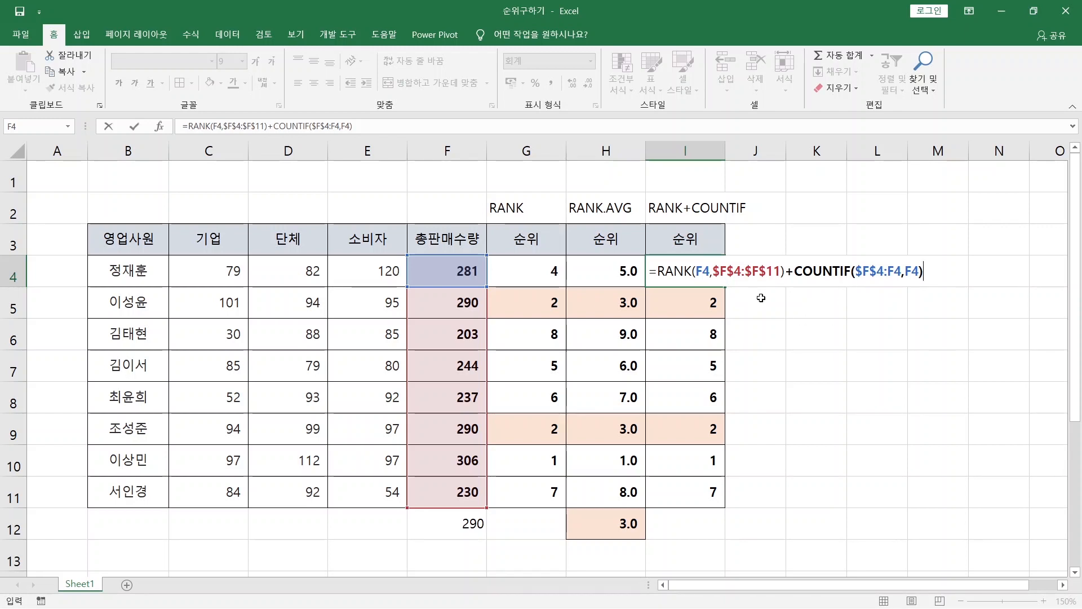
# Review both parts of the I4 formula, append -1 to it, and fill it down to I11
pyautogui.moveTo(661, 271); pyautogui.dragTo(780, 271)
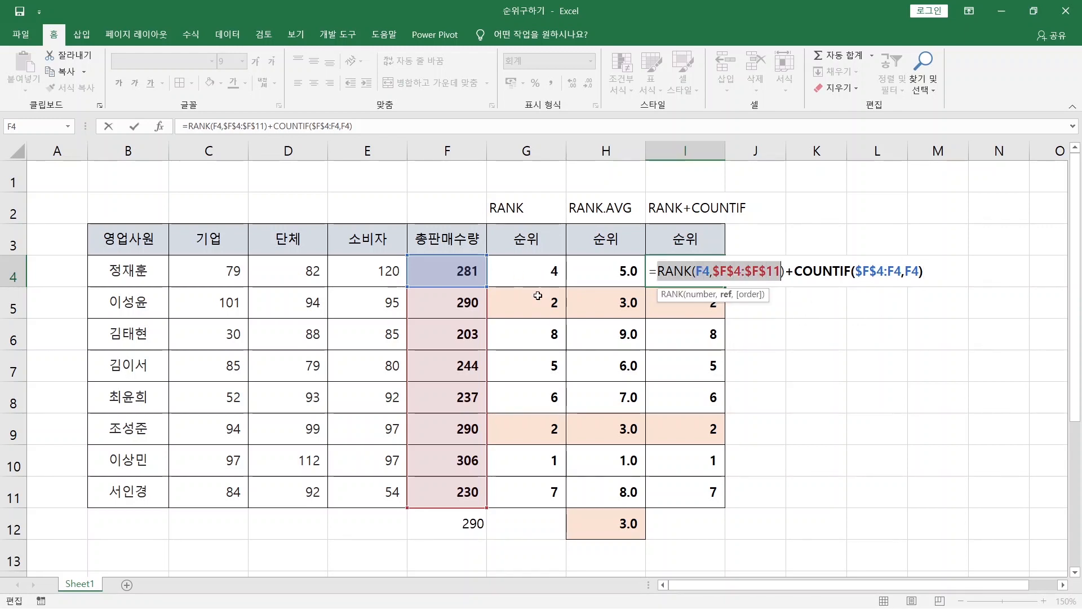
pyautogui.moveTo(794, 271); pyautogui.dragTo(924, 271)
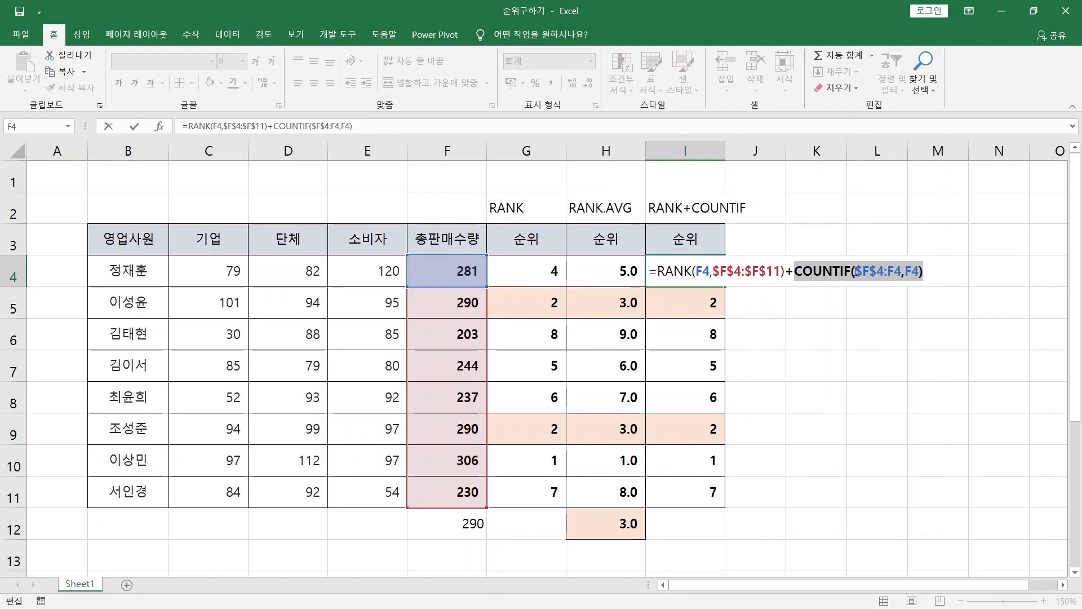
pyautogui.click(945, 271)
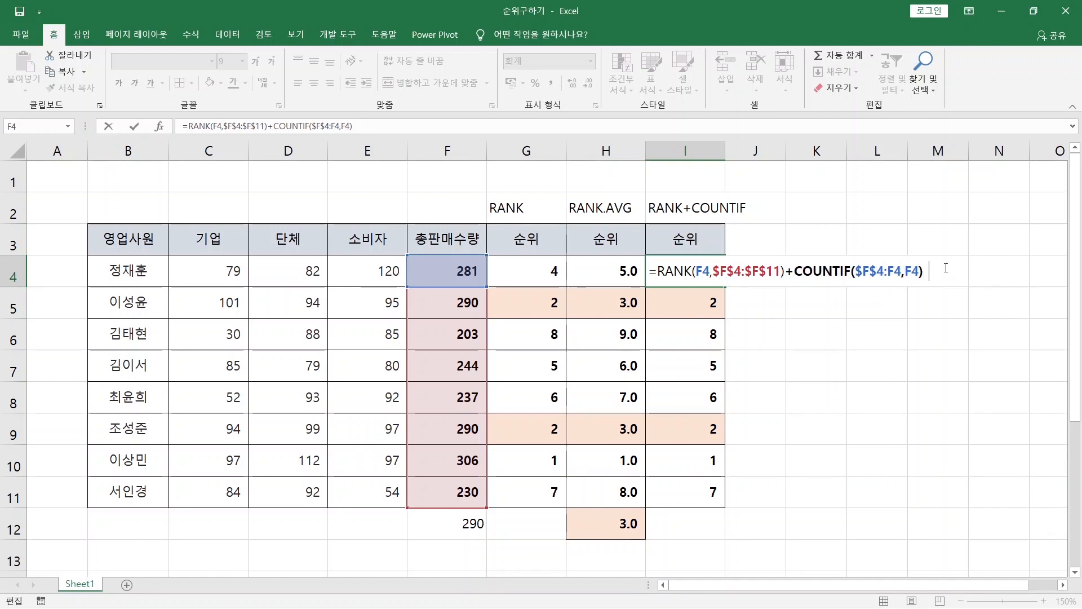
pyautogui.write('-1')
pyautogui.press('Return')
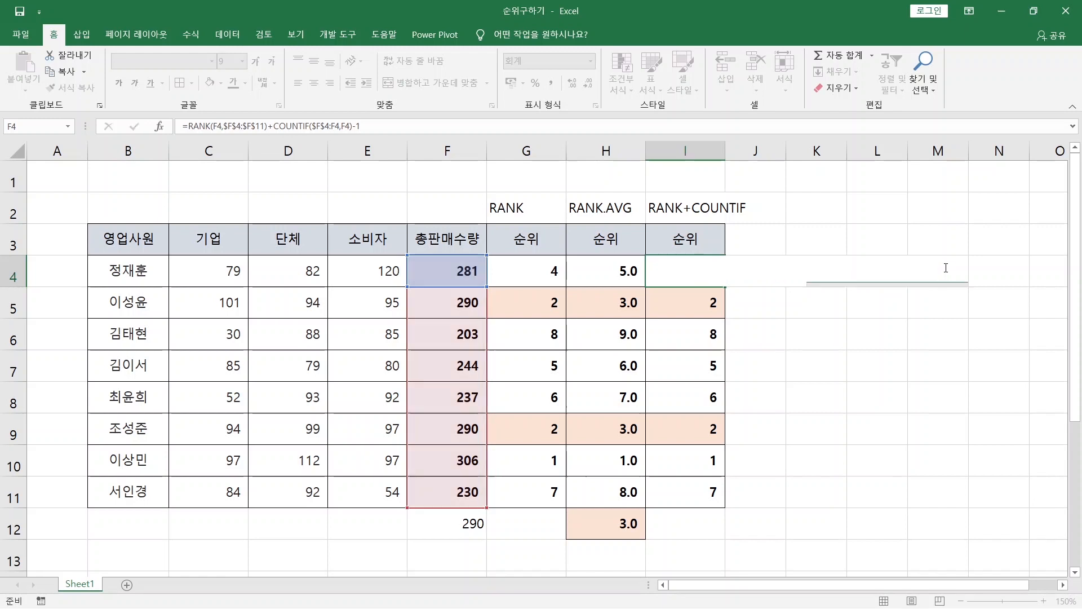
pyautogui.press('Up')
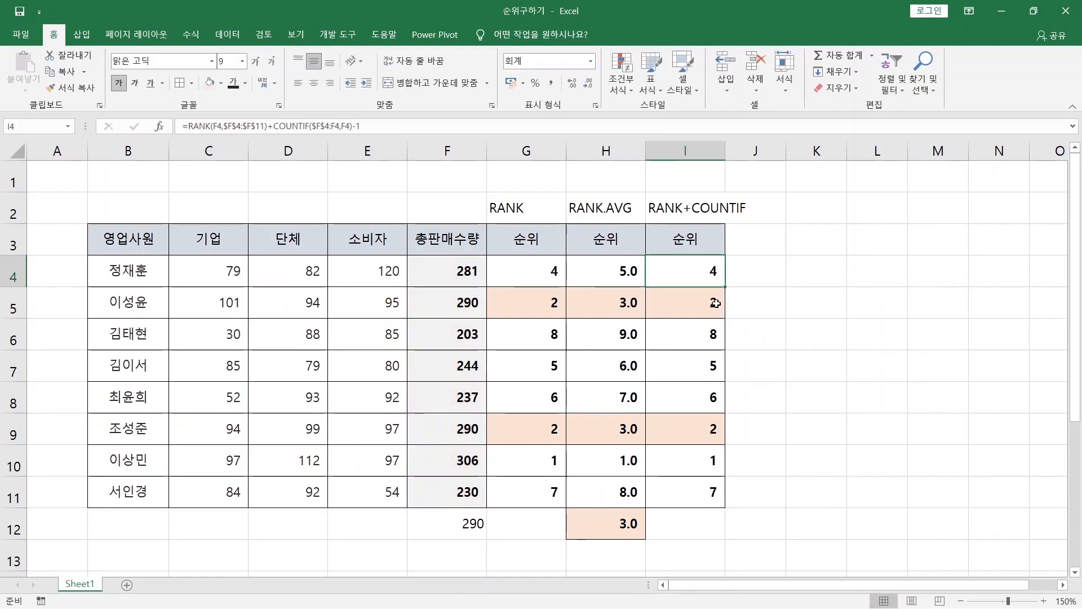
pyautogui.moveTo(724, 286); pyautogui.dragTo(724, 501)
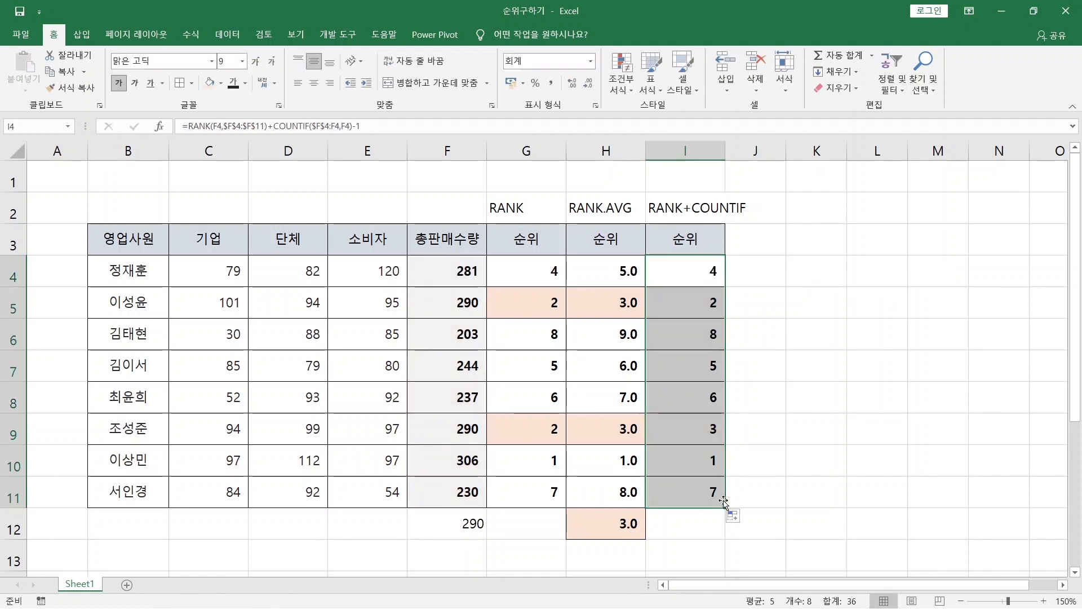
# Shade the ranks in I5 and I9 light orange again
pyautogui.moveTo(418, 298); pyautogui.dragTo(695, 310)
pyautogui.click(694, 310)
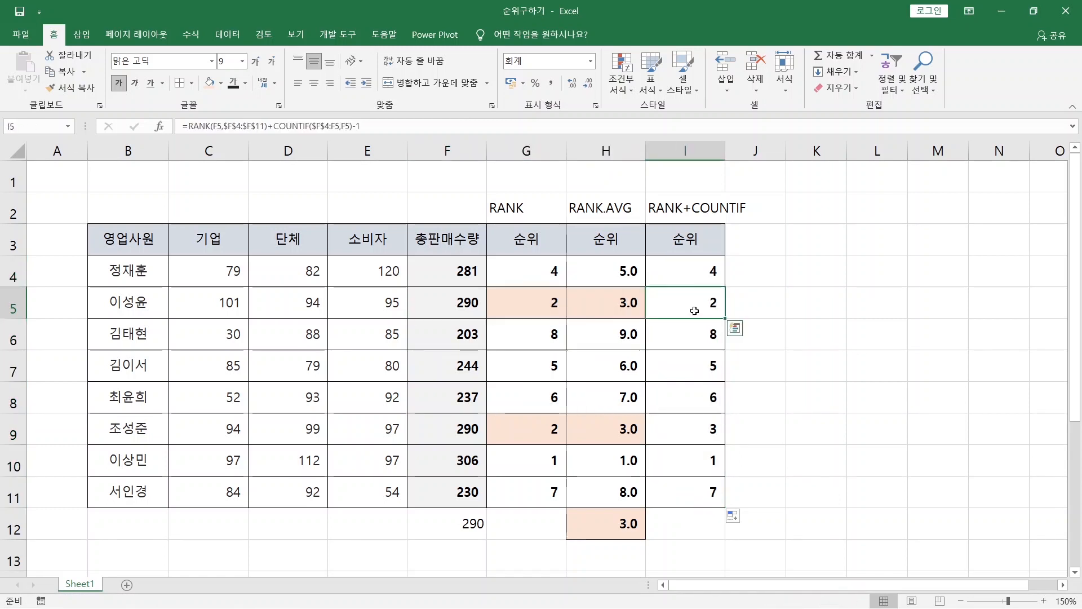
pyautogui.click(682, 430)
pyautogui.click(210, 83)
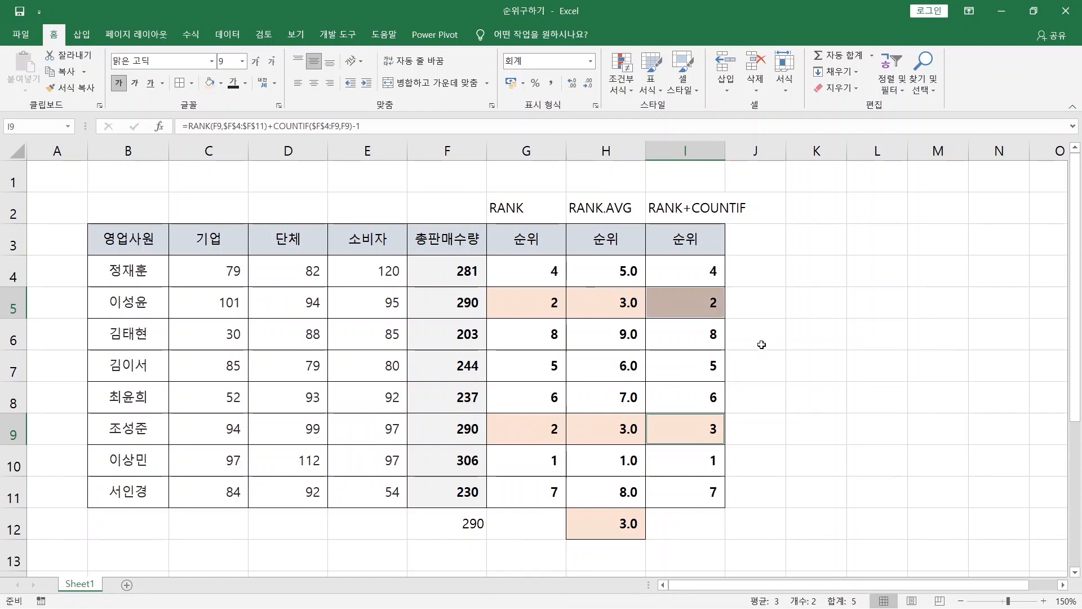
# Compare the RANK+COUNTIF ranks in column I, focusing on I5 and I9 for the tied sales totals
pyautogui.click(706, 316)
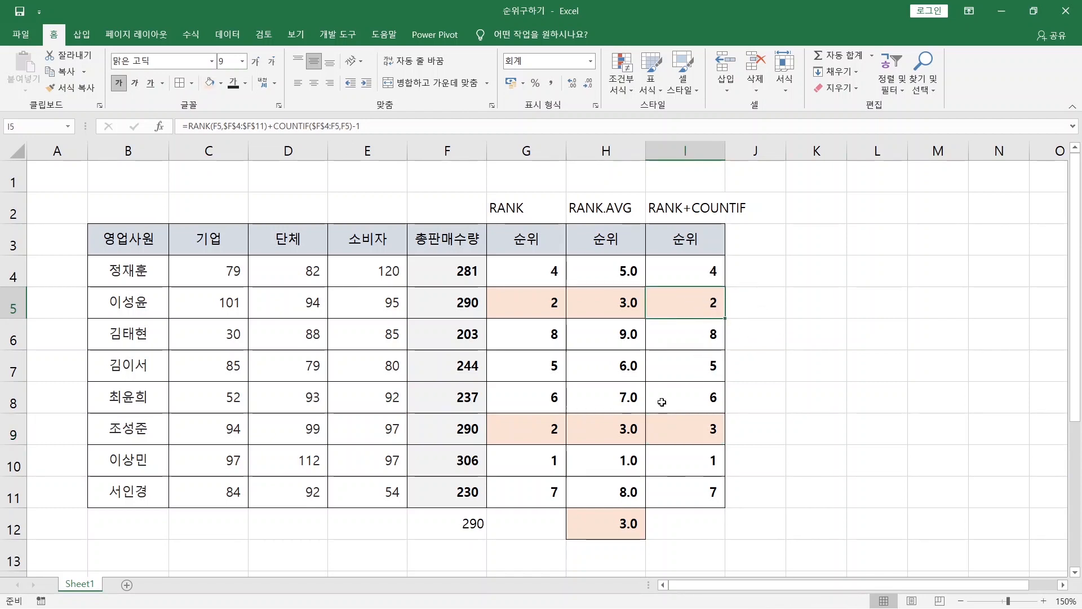
pyautogui.click(711, 431)
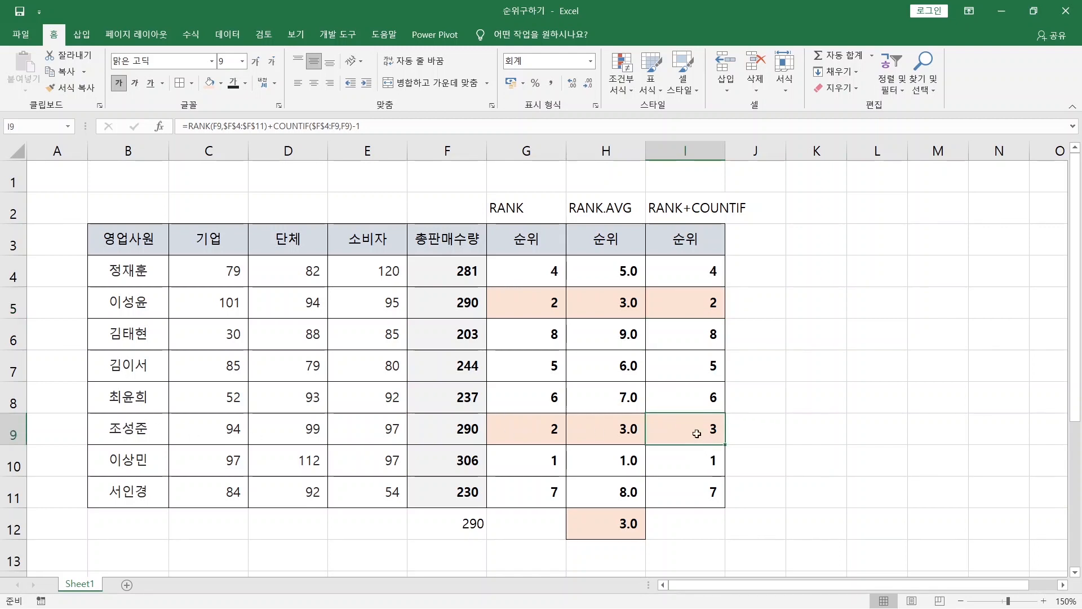
pyautogui.click(707, 310)
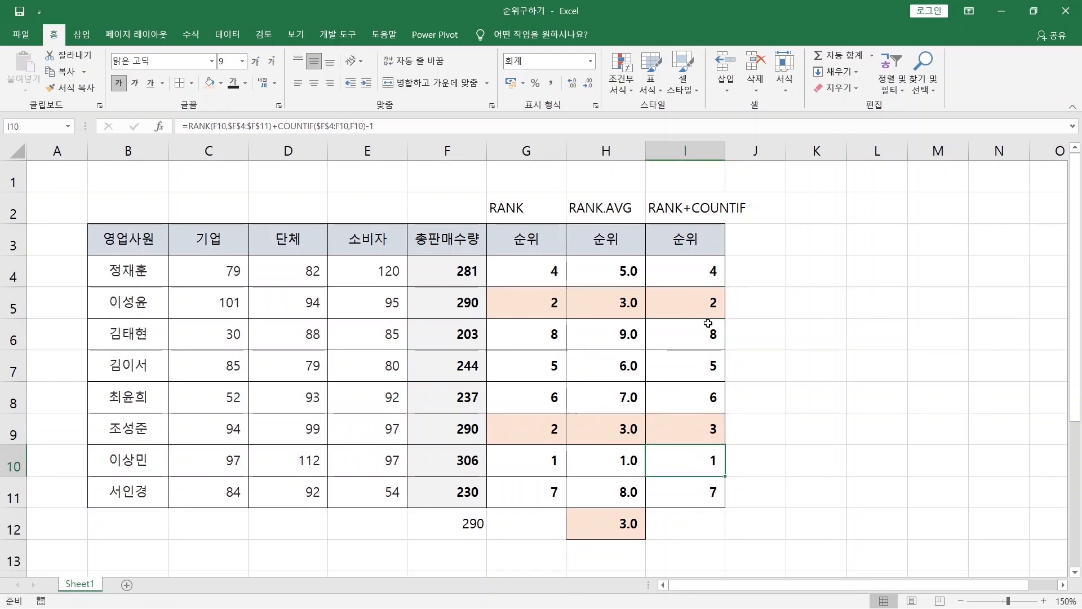
pyautogui.click(696, 426)
pyautogui.click(701, 276)
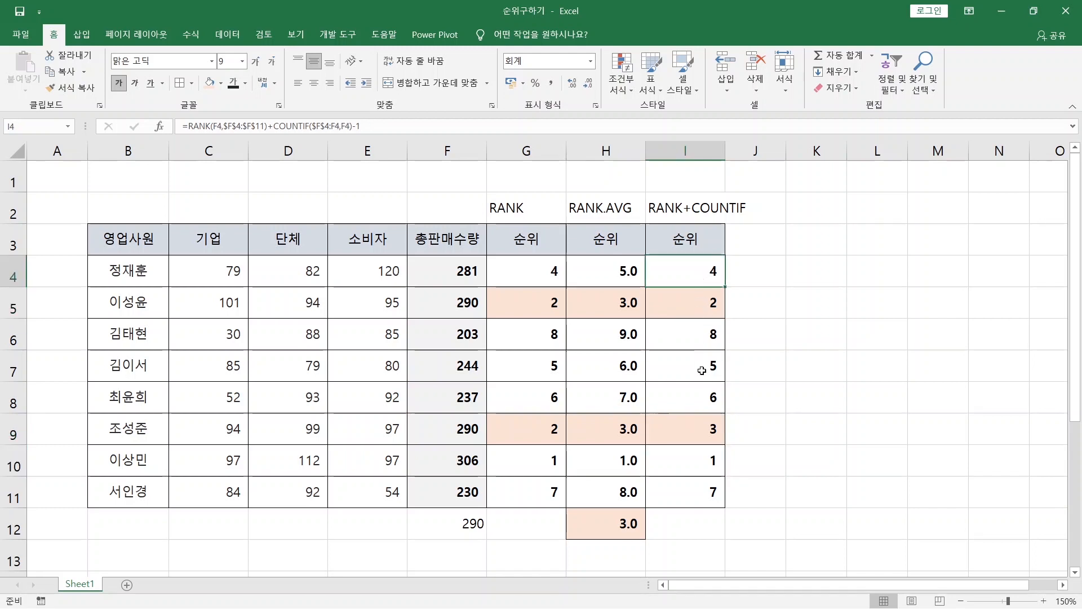
pyautogui.click(698, 364)
pyautogui.click(704, 399)
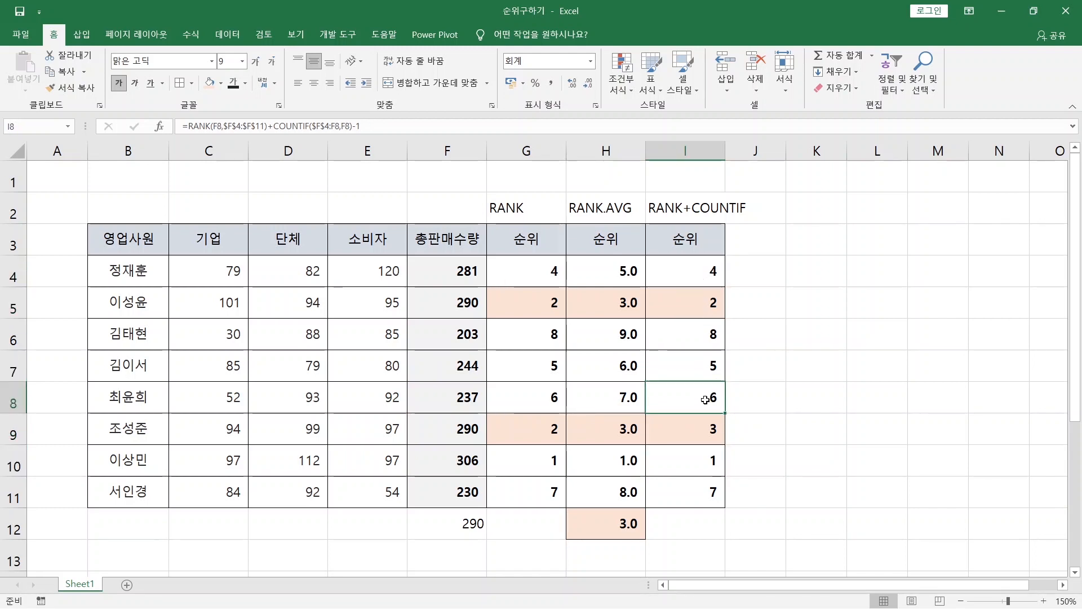
pyautogui.click(702, 428)
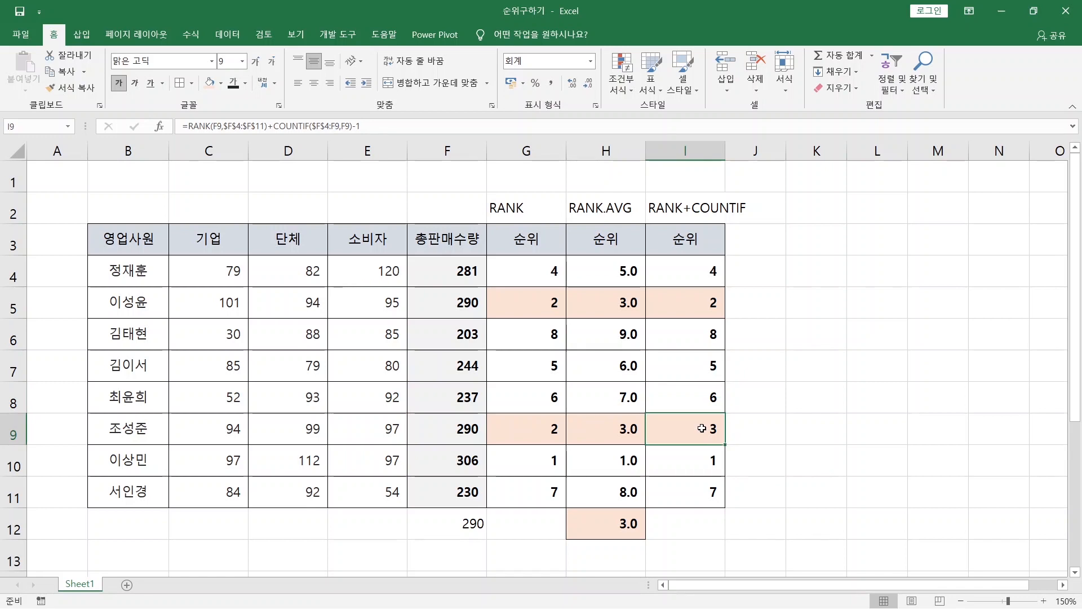
# Review the I9 formula, examining its RANK part, the COUNTIF range starting at $F$4, and the -1 adjustment
pyautogui.doubleClick(702, 428)
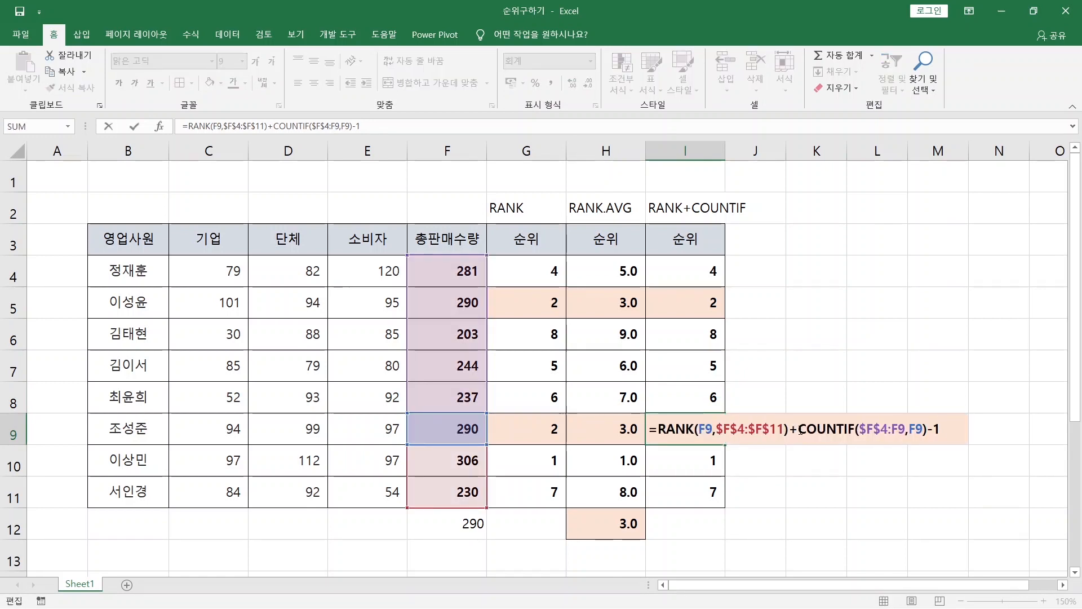
pyautogui.moveTo(801, 432); pyautogui.dragTo(889, 429)
pyautogui.click(863, 427)
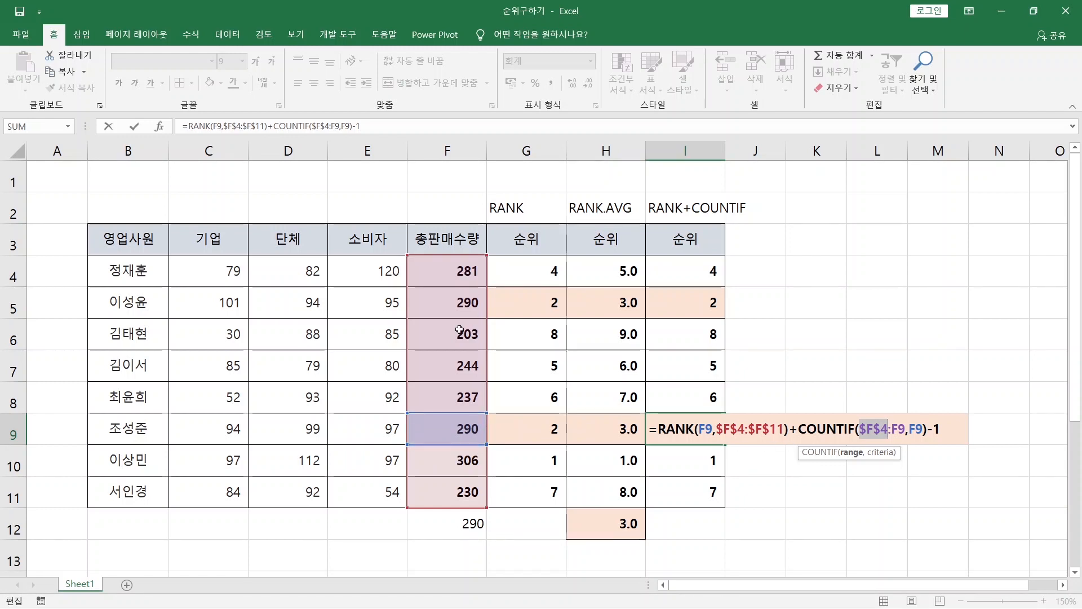
pyautogui.moveTo(801, 432); pyautogui.dragTo(929, 436)
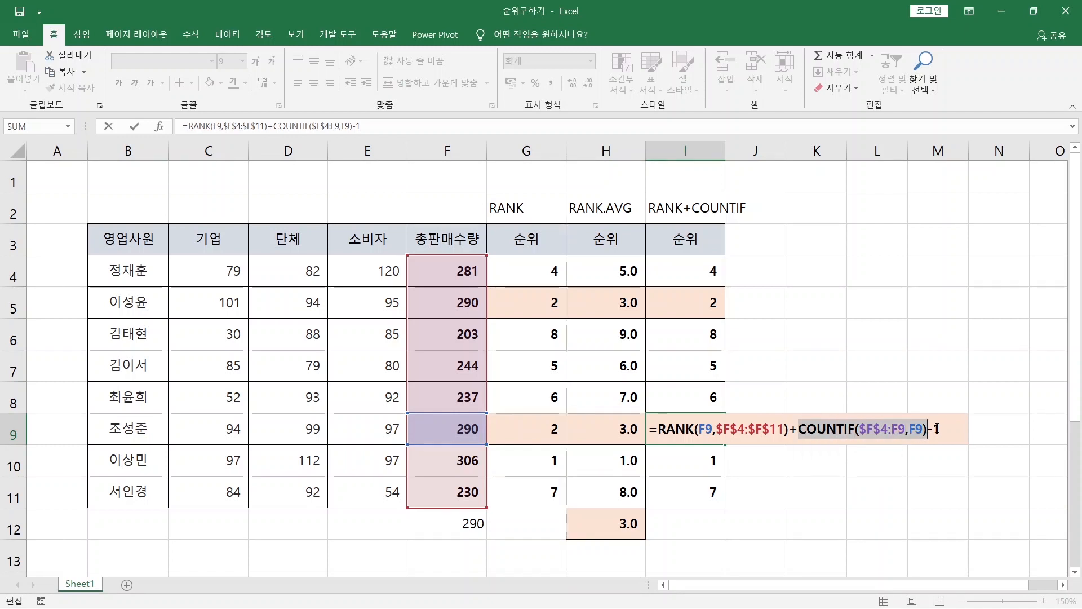
pyautogui.moveTo(932, 428); pyautogui.dragTo(940, 429)
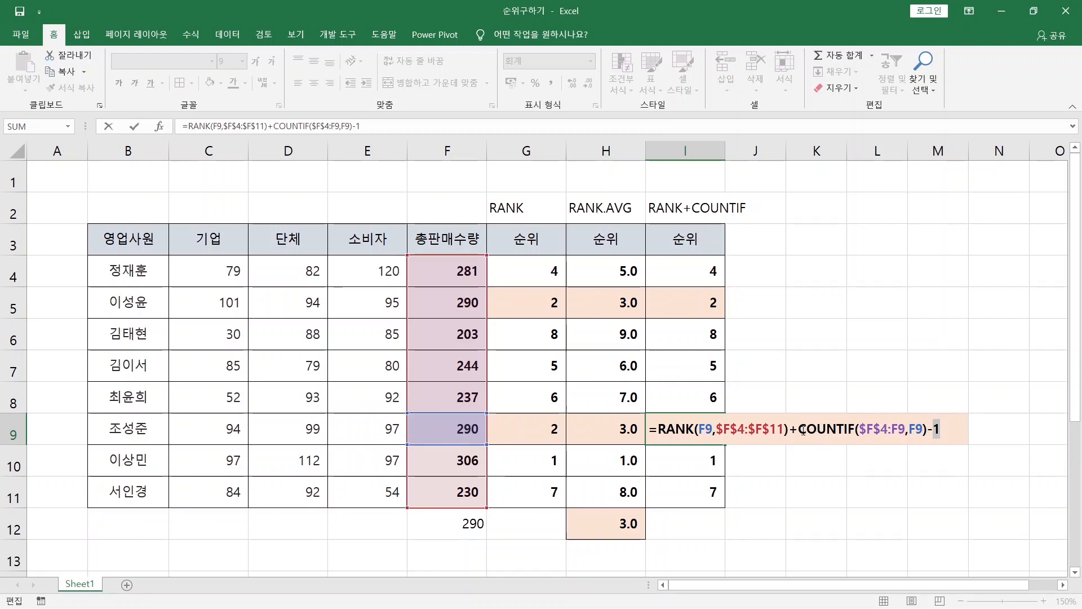
pyautogui.moveTo(800, 428); pyautogui.dragTo(945, 440)
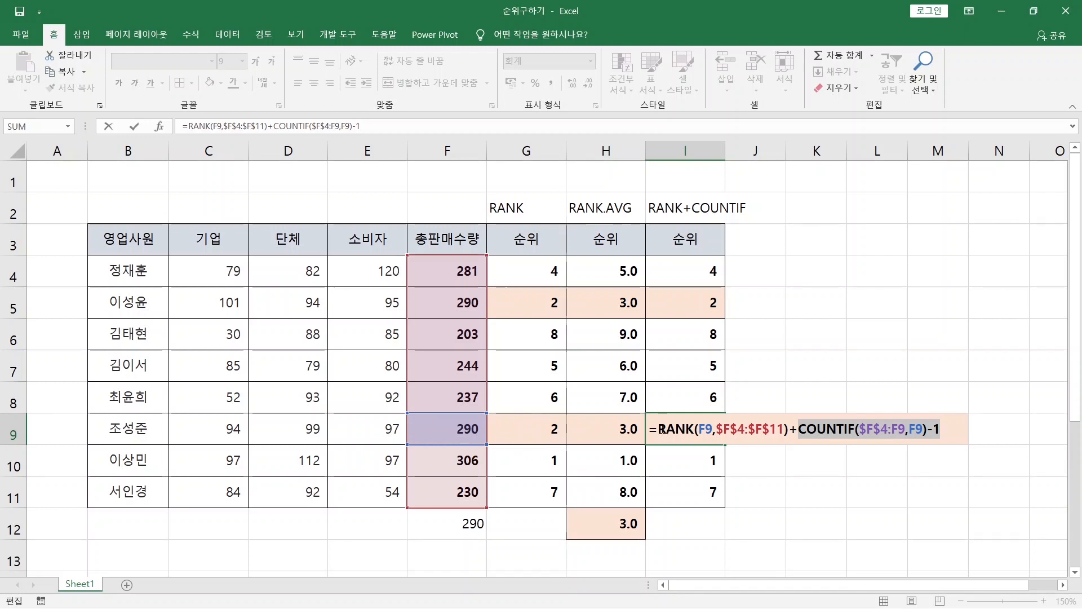
pyautogui.moveTo(658, 430); pyautogui.dragTo(789, 437)
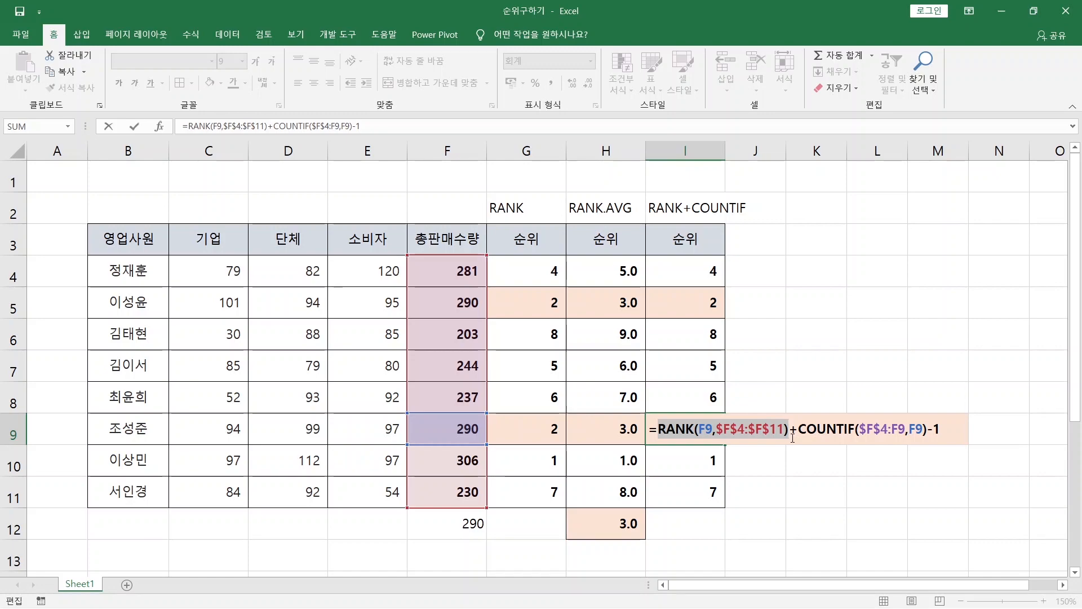
pyautogui.press('Escape')
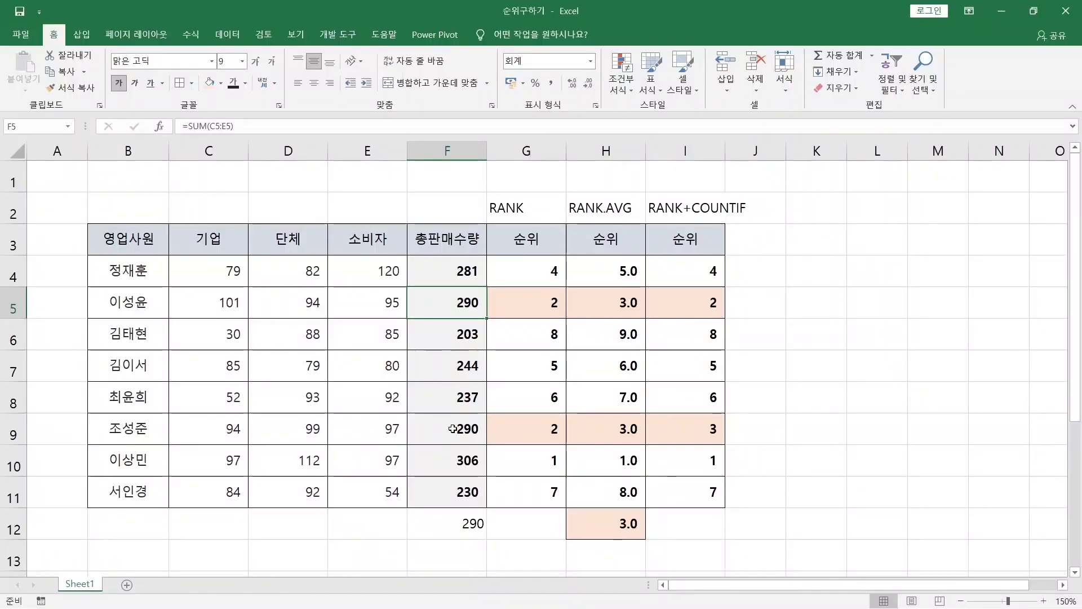
# Compare the tied totals in rows 5 and 9 with their consumer sales in column E and their ranks in column I
pyautogui.keyDown('ctrl'); pyautogui.click(456, 427); pyautogui.keyUp('ctrl')
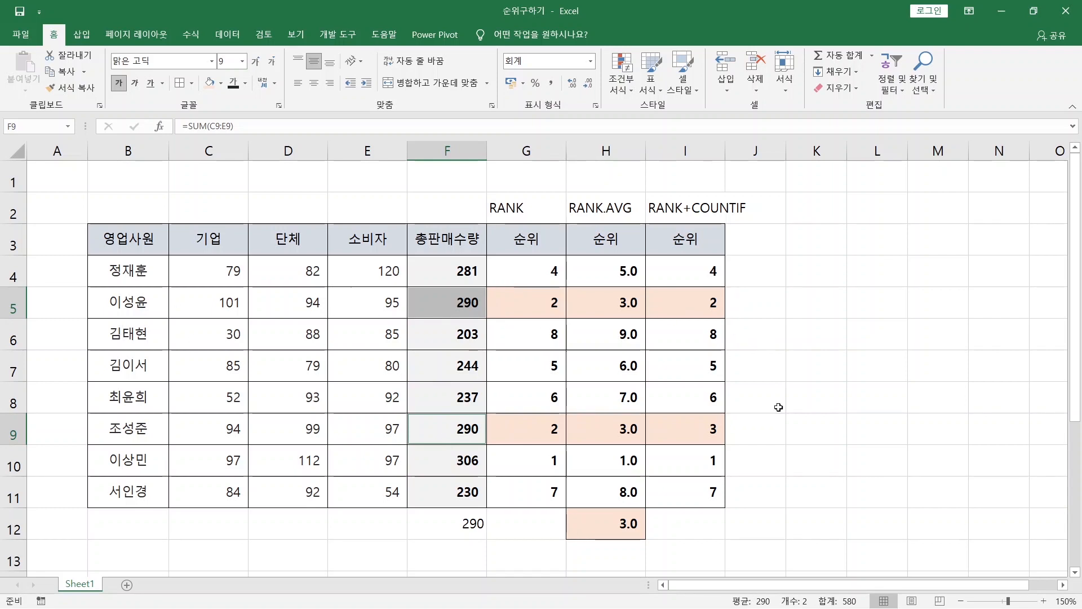
pyautogui.keyDown('ctrl'); pyautogui.click(367, 308); pyautogui.keyUp('ctrl')
pyautogui.keyDown('ctrl'); pyautogui.click(382, 433); pyautogui.keyUp('ctrl')
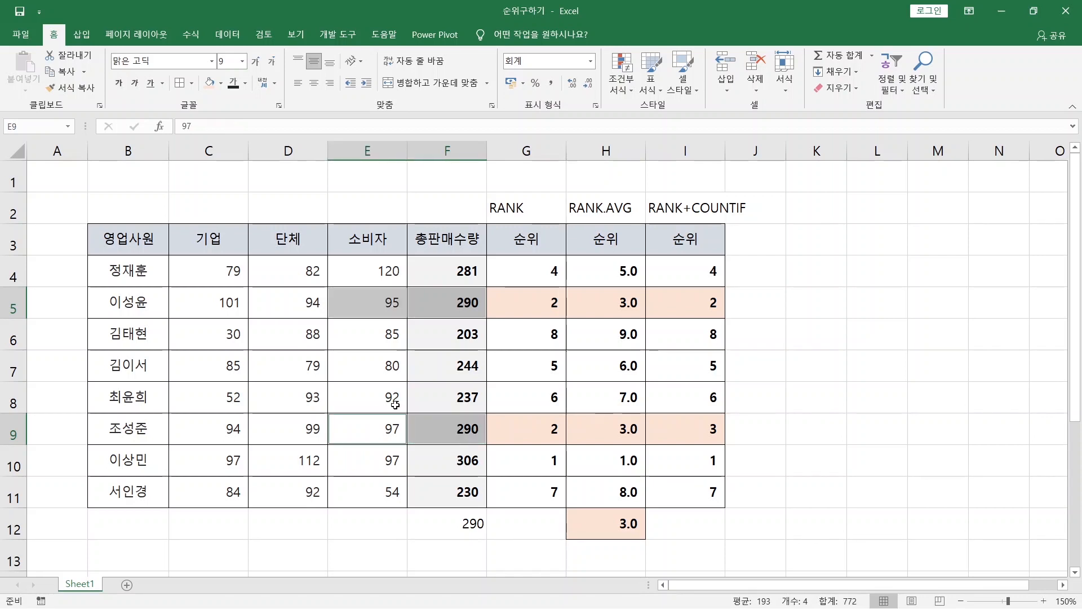
pyautogui.moveTo(129, 303); pyautogui.dragTo(711, 297)
pyautogui.click(712, 300)
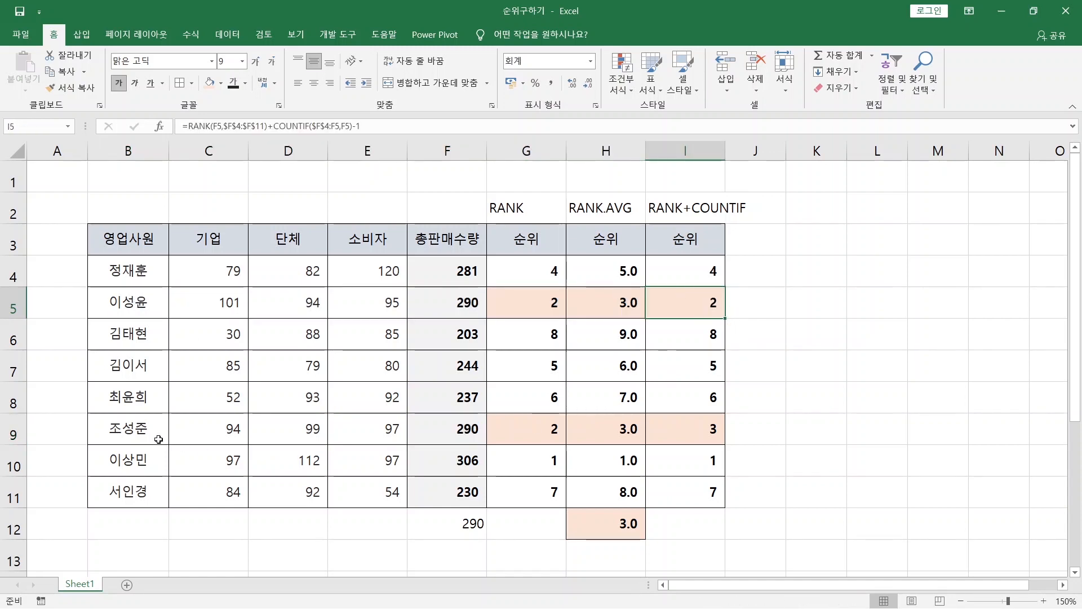
pyautogui.moveTo(141, 430); pyautogui.dragTo(693, 424)
pyautogui.click(693, 426)
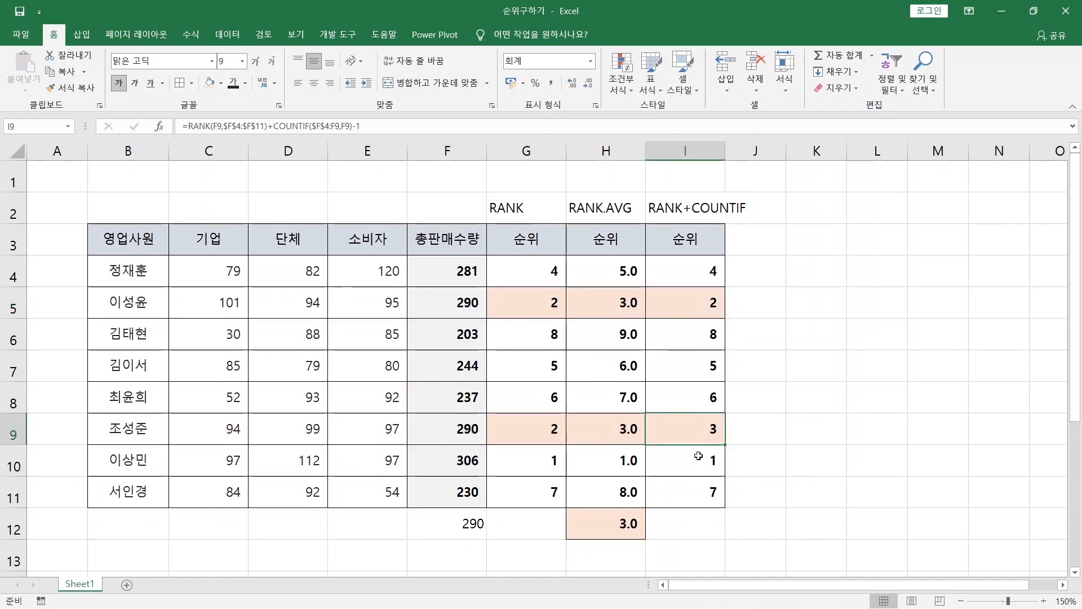
pyautogui.click(386, 428)
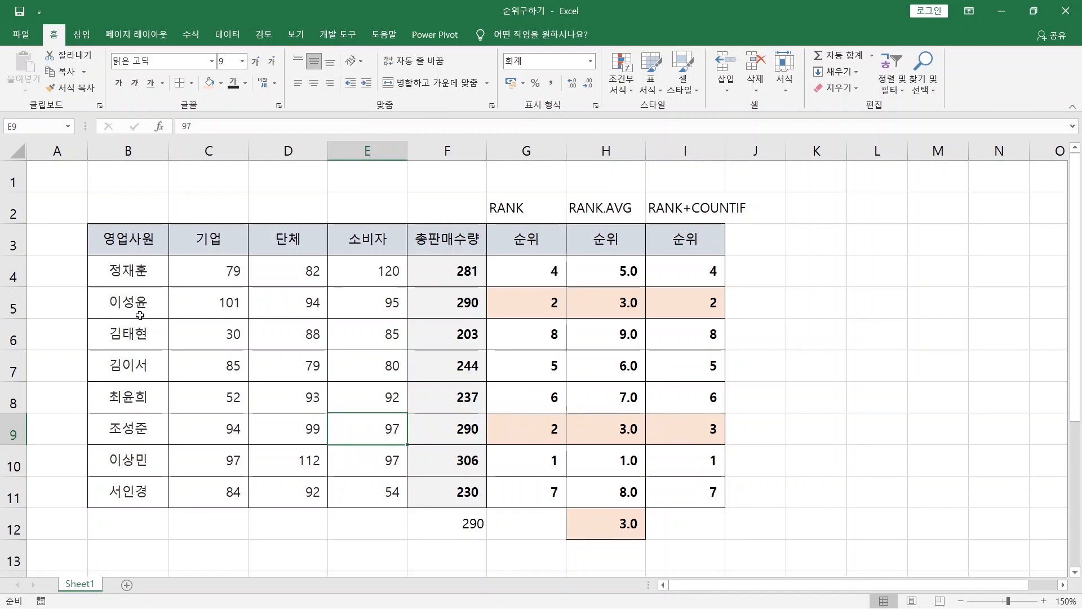
pyautogui.moveTo(147, 304); pyautogui.dragTo(402, 303)
pyautogui.click(710, 307)
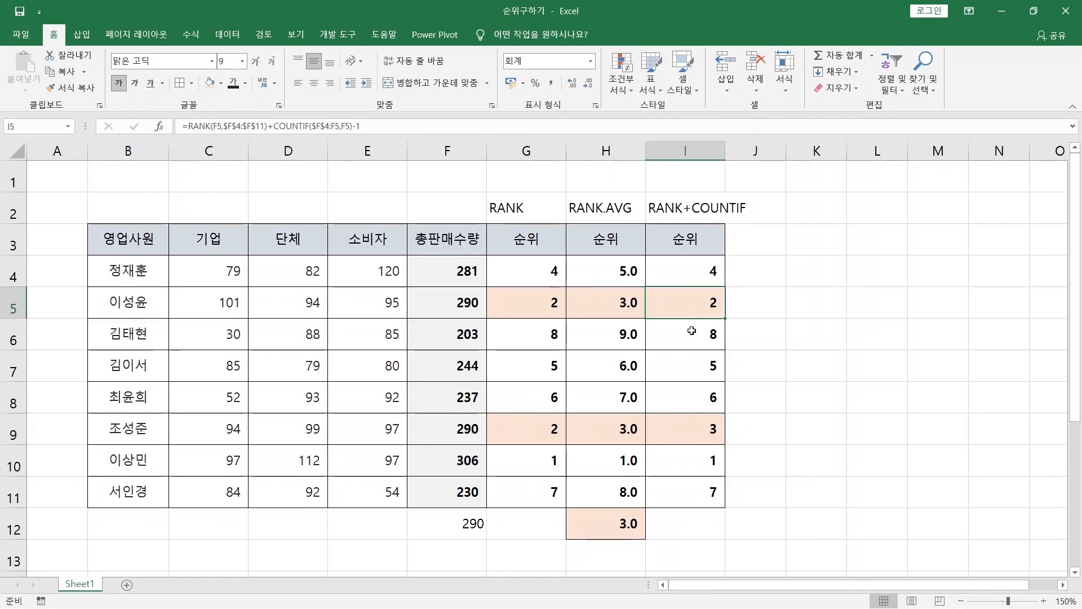
# Copy the RANK+COUNTIF column I into column J
pyautogui.click(685, 150)
pyautogui.hotkey('ctrl', 'c')
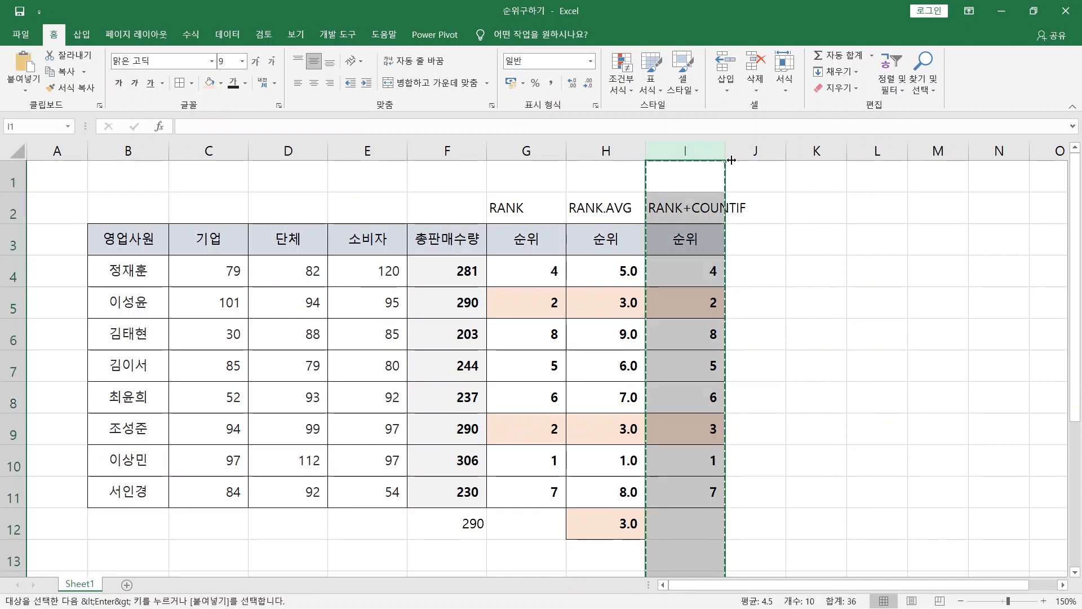
pyautogui.click(746, 150)
pyautogui.hotkey('ctrl', 'v')
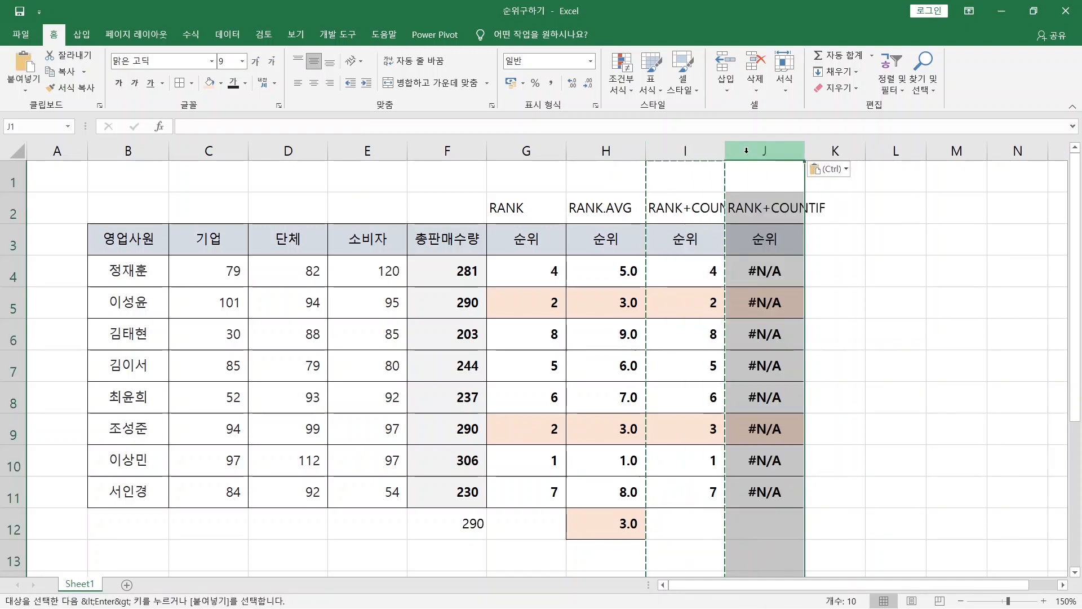
# Widen column I to fit its label and change the J2 label to RANK+COUNTIFS
pyautogui.click(765, 216)
pyautogui.moveTo(726, 151); pyautogui.dragTo(752, 156)
pyautogui.press('Escape')
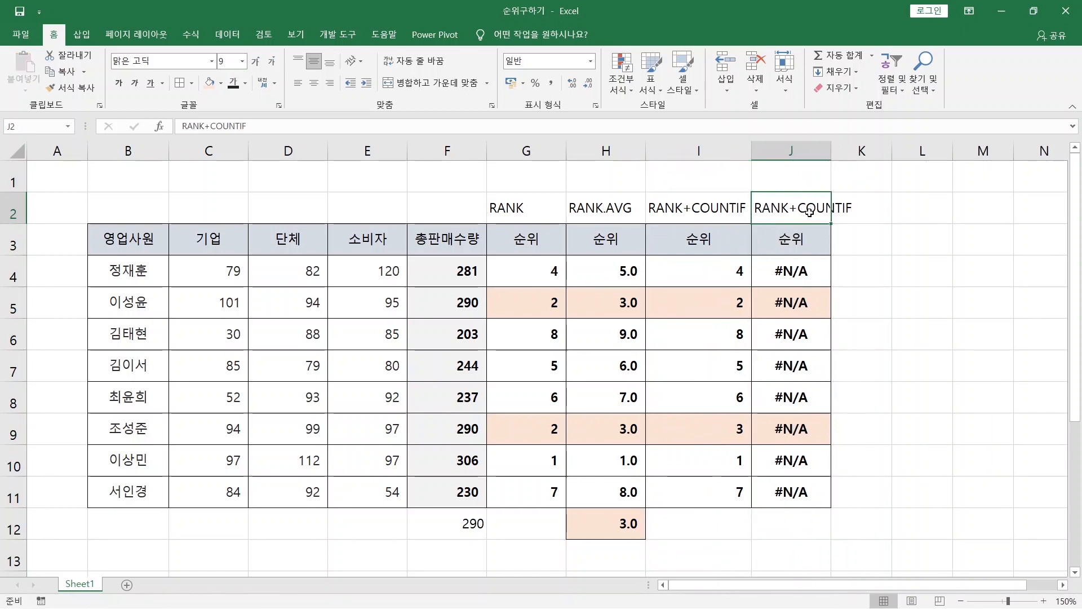
pyautogui.press('F2')
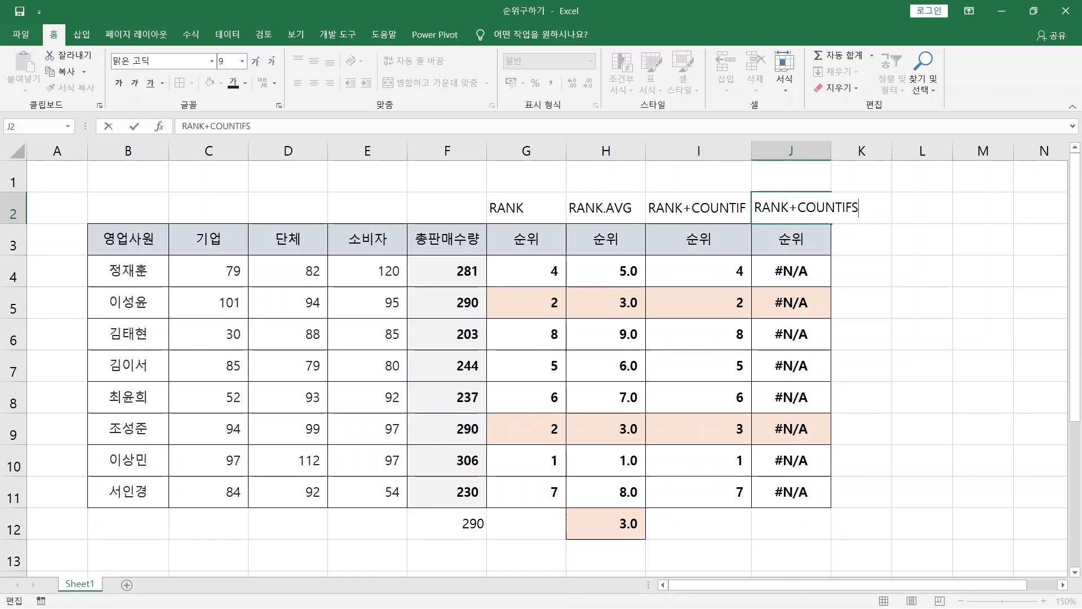
pyautogui.press('Return')
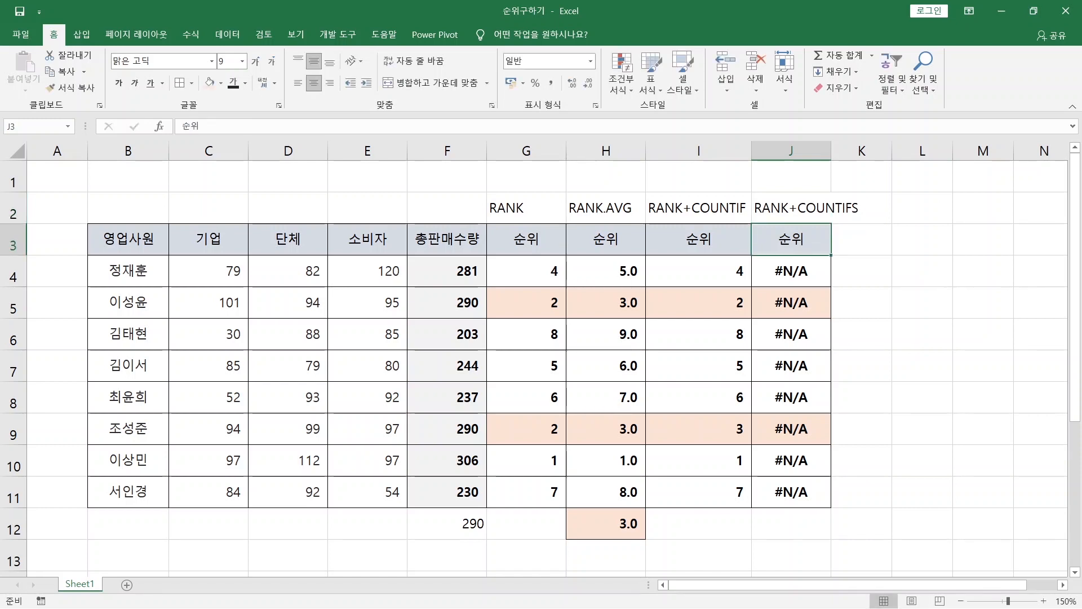
# In the J4 formula, change the RANK number argument to F4
pyautogui.click(782, 270)
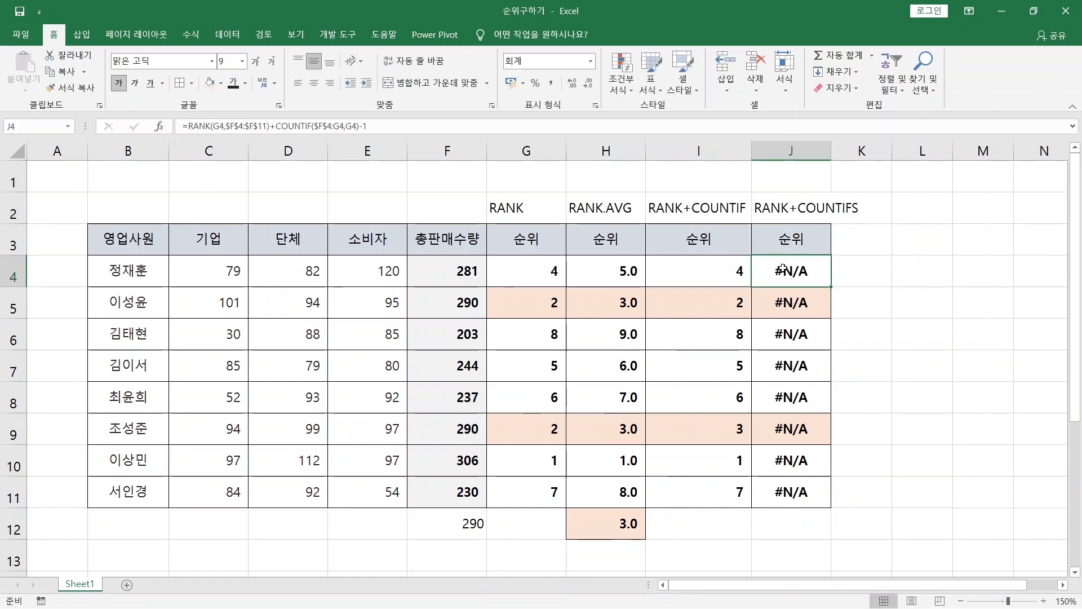
pyautogui.doubleClick(782, 269)
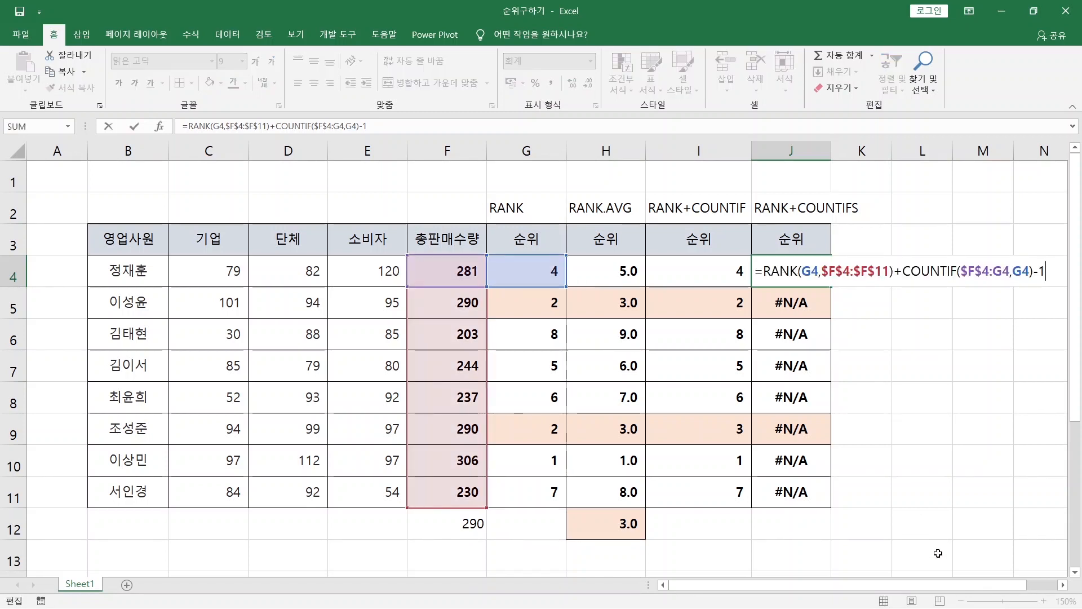
pyautogui.press('Escape')
pyautogui.click(1062, 584)
pyautogui.click(1062, 585)
pyautogui.click(1063, 585)
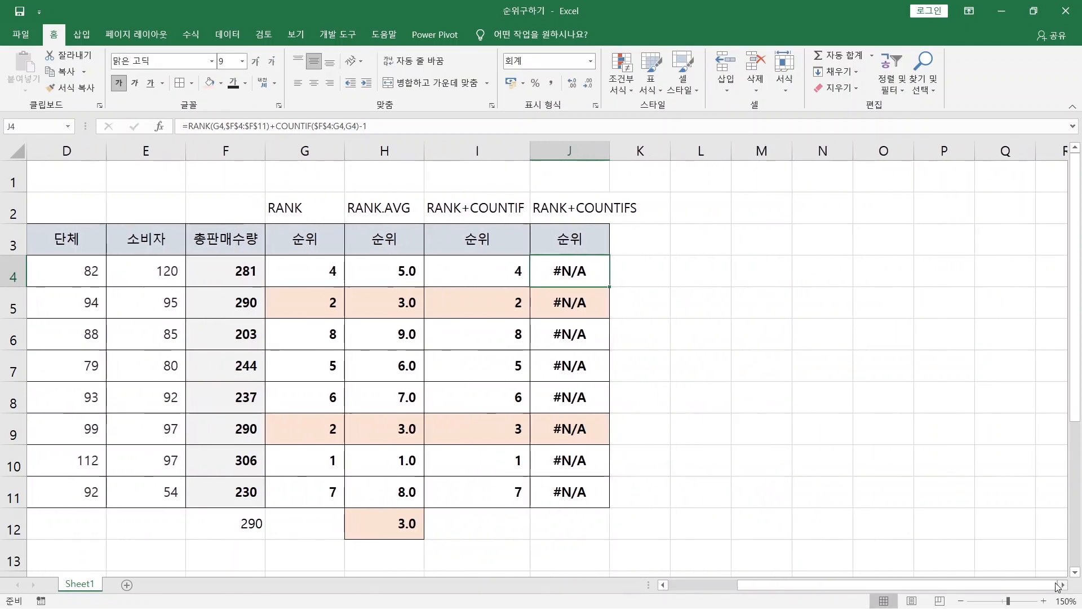
pyautogui.doubleClick(546, 271)
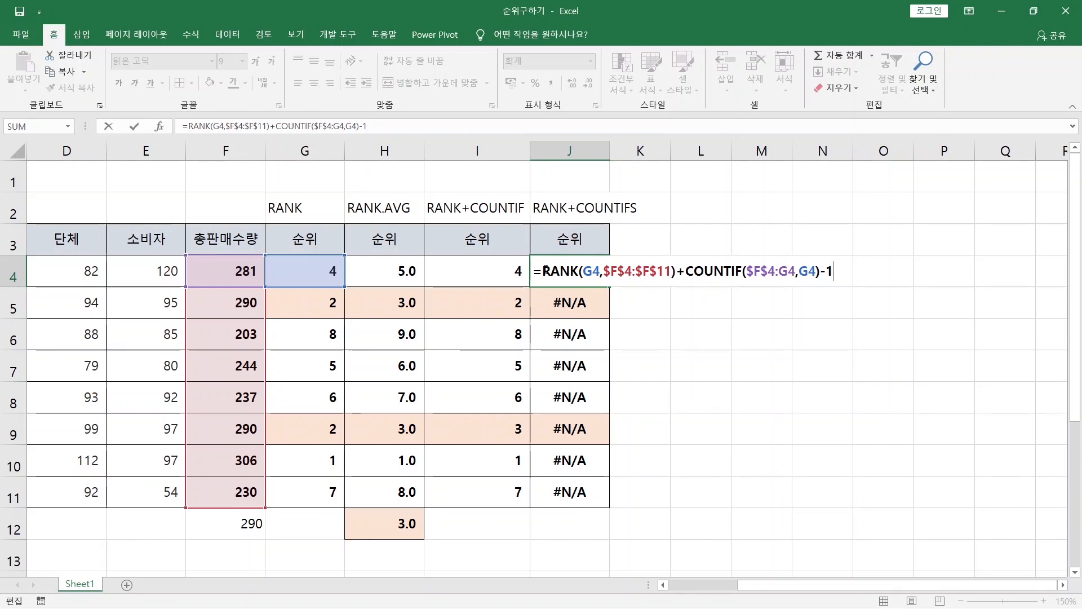
pyautogui.moveTo(546, 272); pyautogui.dragTo(665, 271)
pyautogui.moveTo(583, 271); pyautogui.dragTo(601, 271)
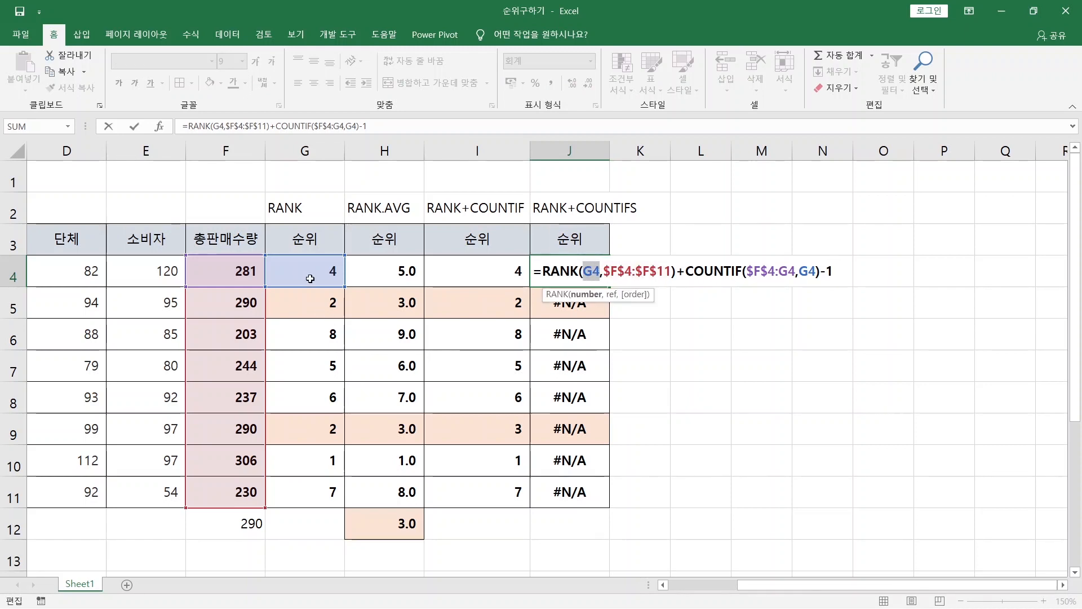
pyautogui.write('F4')
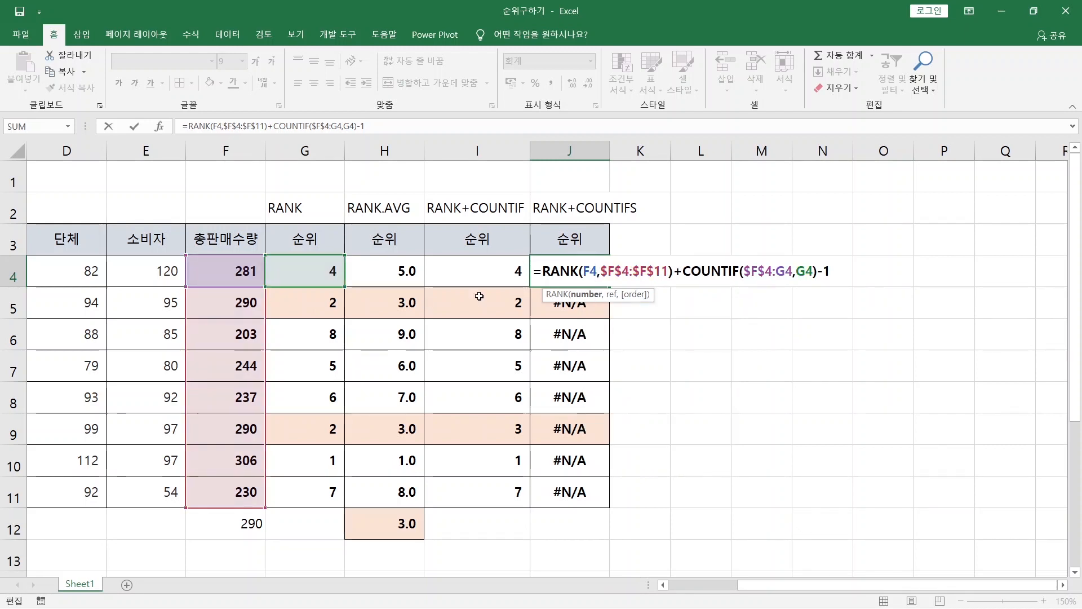
# Replace the COUNTIF part and its -1 in the J4 formula with the start of a COUNTIFS function
pyautogui.moveTo(683, 271); pyautogui.dragTo(834, 278)
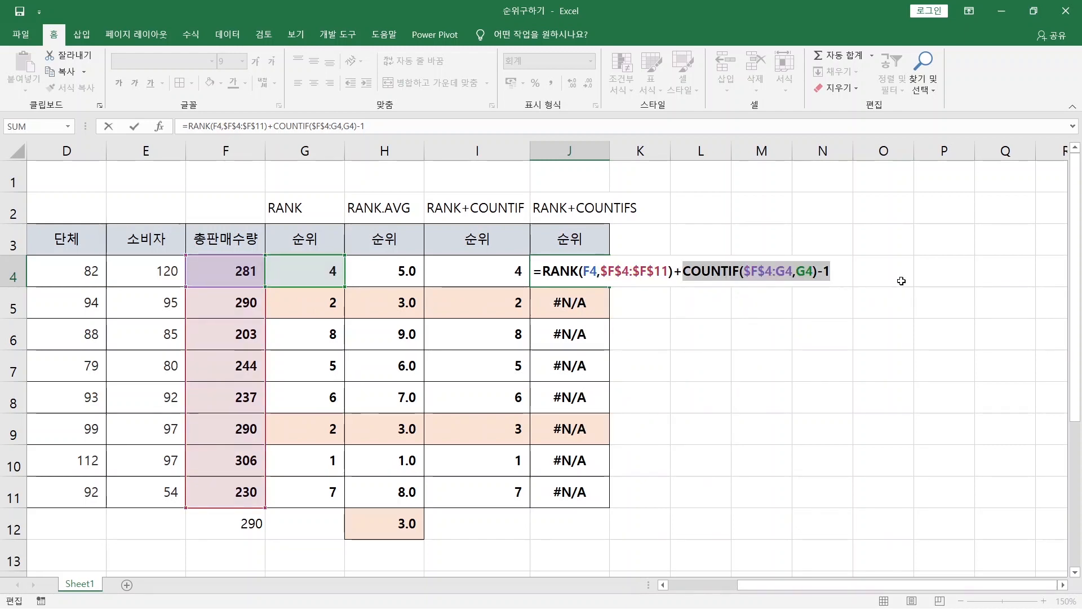
pyautogui.press('BackSpace')
pyautogui.write('COU')
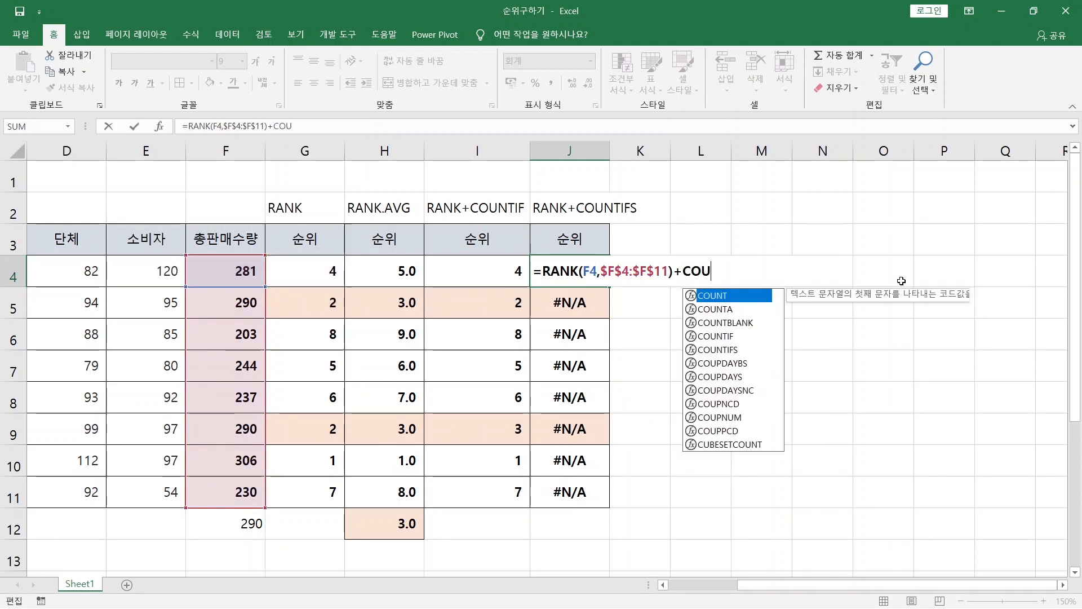
pyautogui.write('NTIFS(')
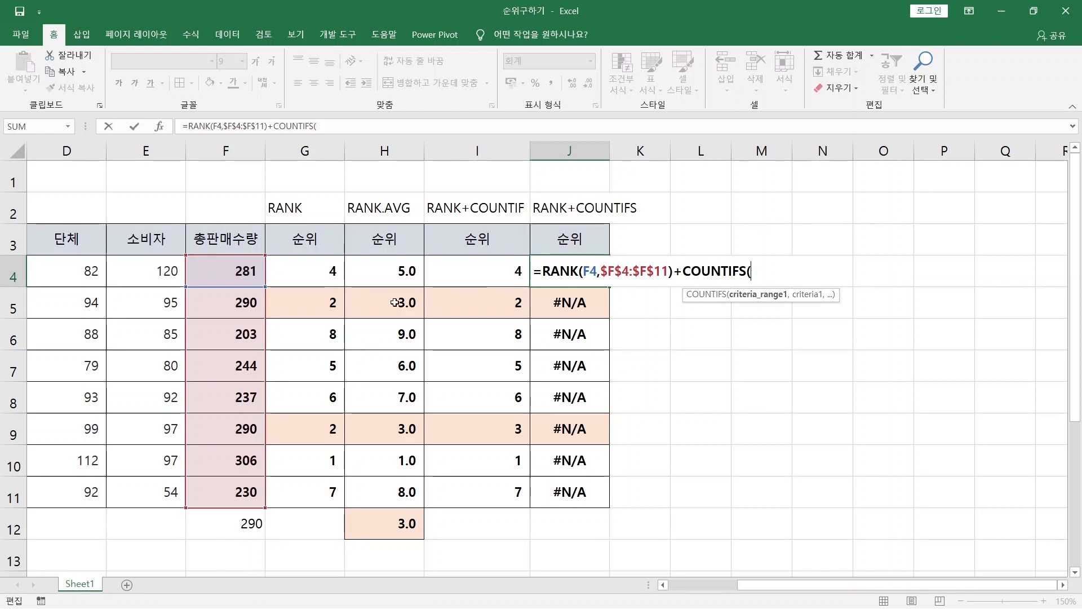
# Give COUNTIFS the absolute range $F$4:$F$11 as its first criteria range and F4 as its first criterion
pyautogui.moveTo(226, 272); pyautogui.dragTo(231, 491)
pyautogui.press('F4')
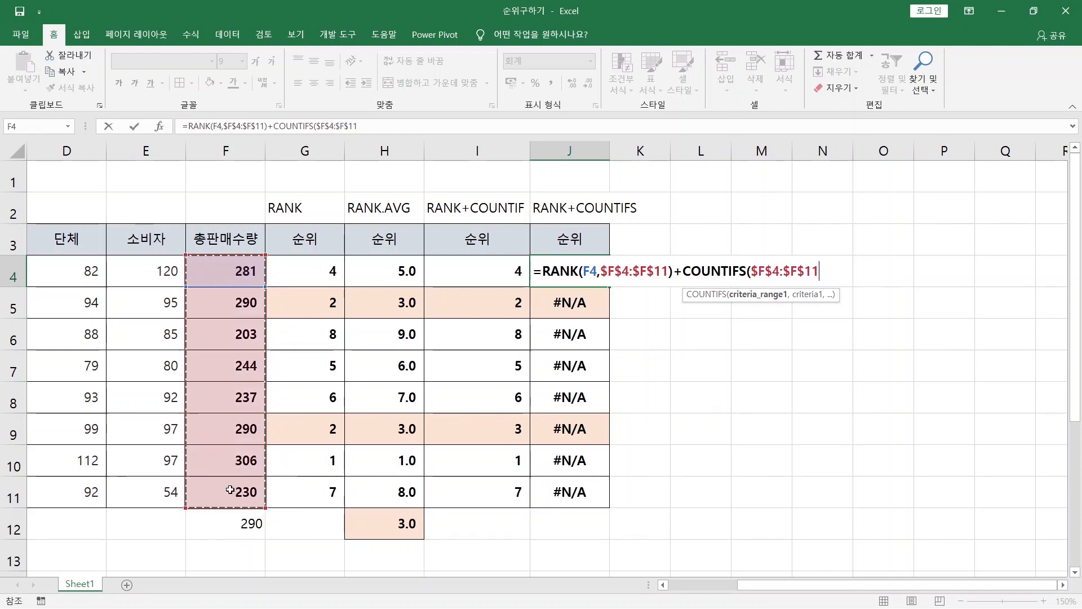
pyautogui.write(',')
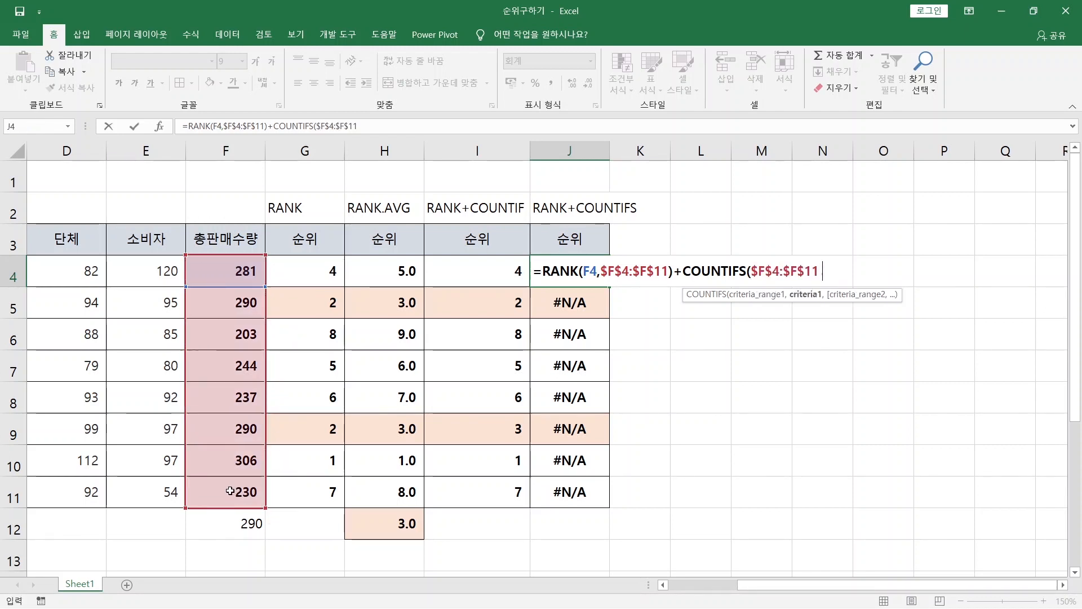
pyautogui.write(',')
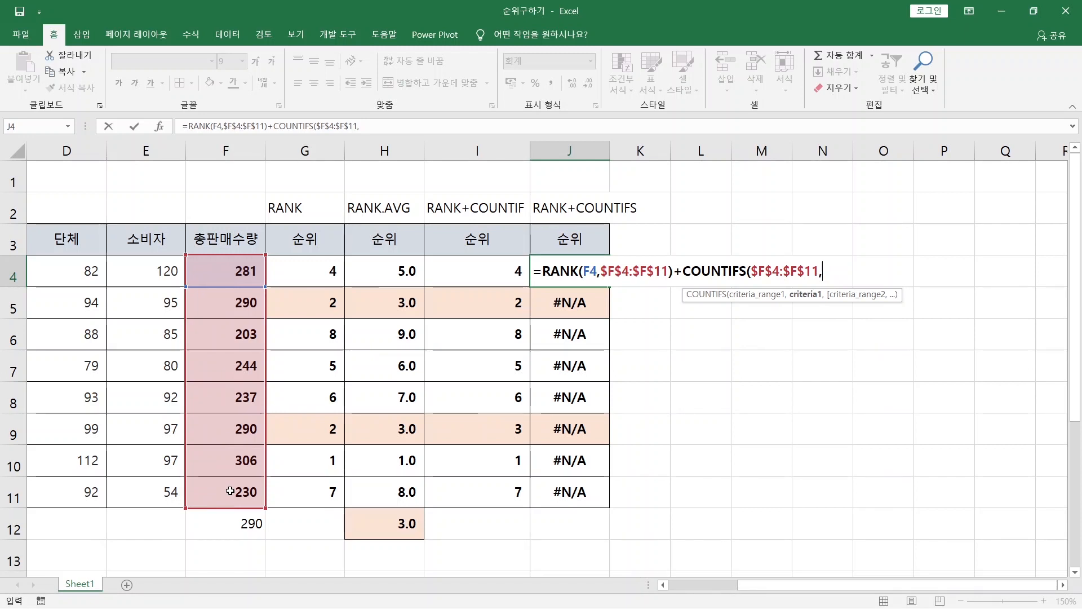
pyautogui.click(246, 271)
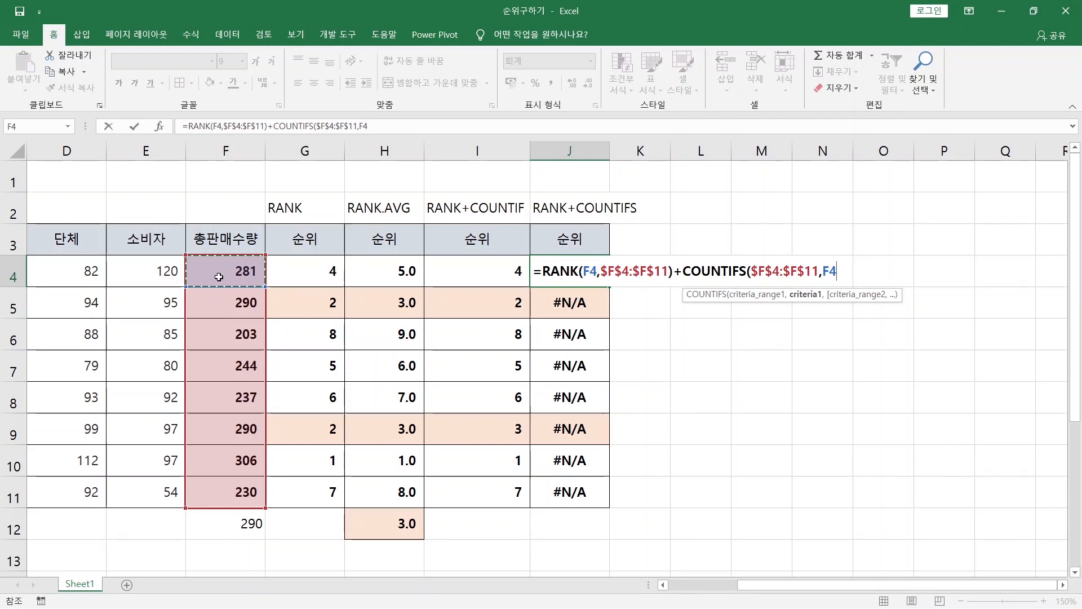
# Add the consumer sales cells $E$4:$E$11 as the second COUNTIFS criteria range, using absolute references
pyautogui.write(',')
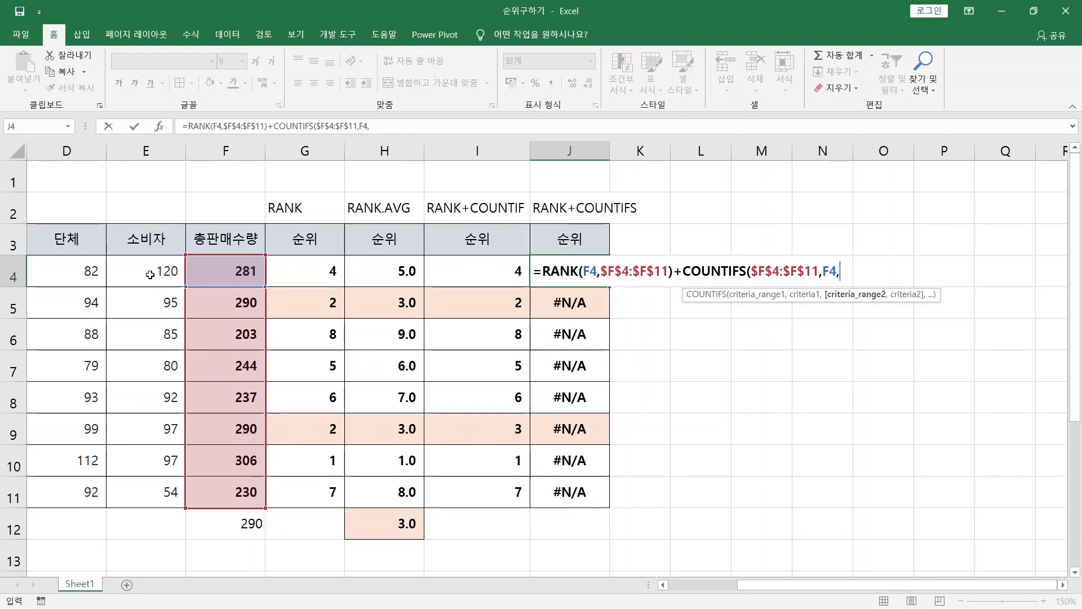
pyautogui.moveTo(150, 275); pyautogui.dragTo(158, 502)
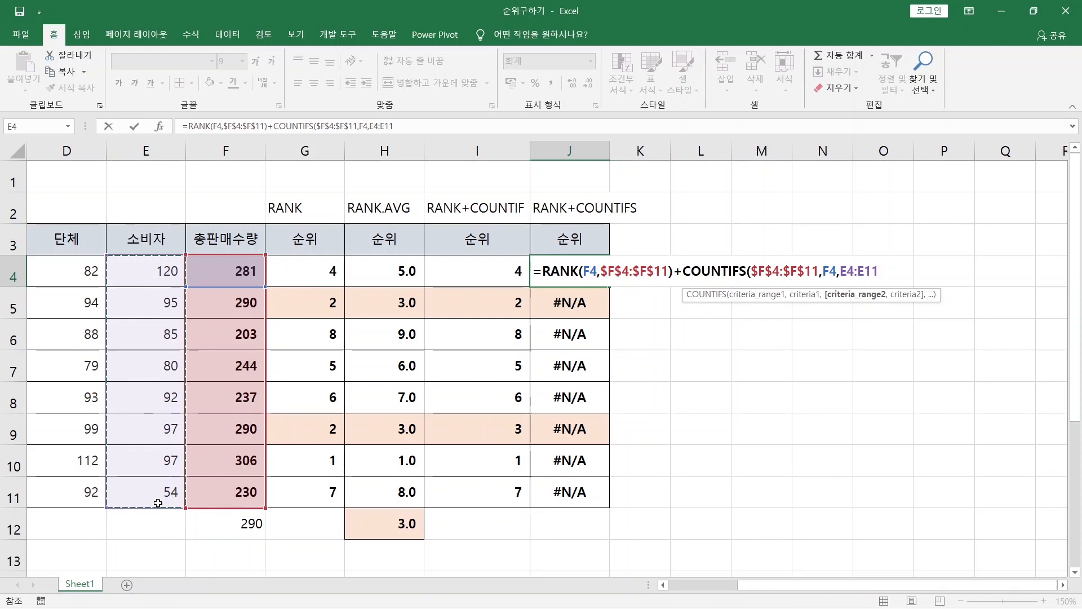
pyautogui.press('F4')
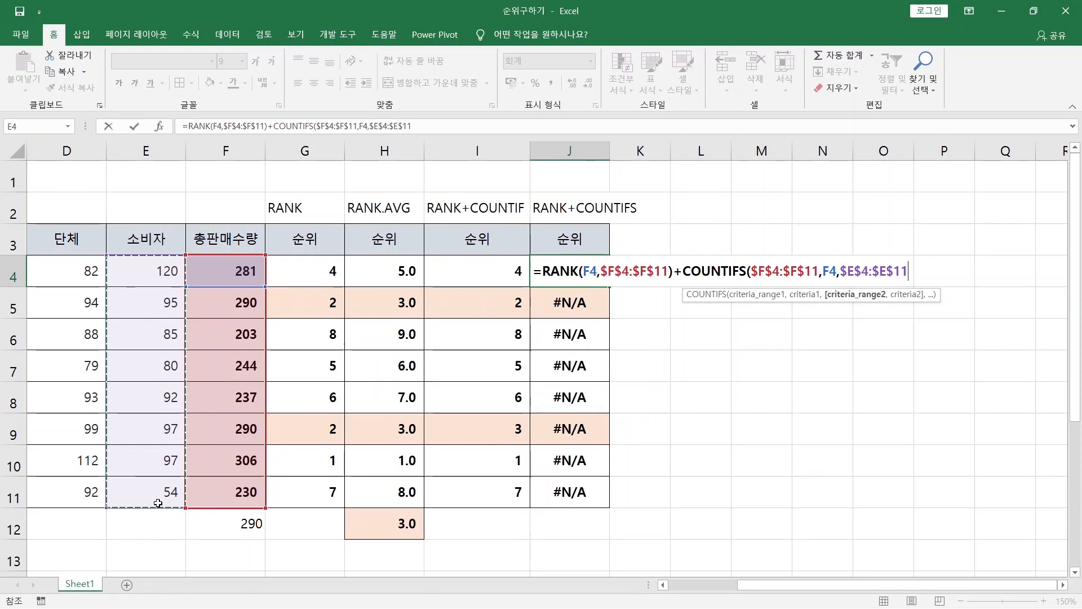
# Complete COUNTIFS with ">"&E4 as its second criterion and copy the J4 formula down through J11
pyautogui.write(',')
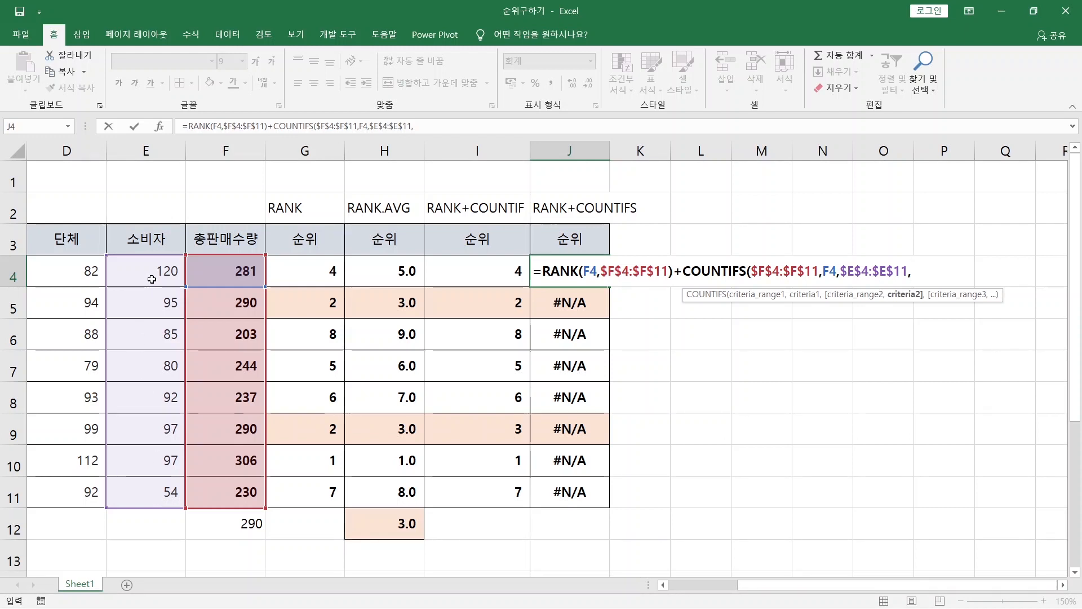
pyautogui.write('">')
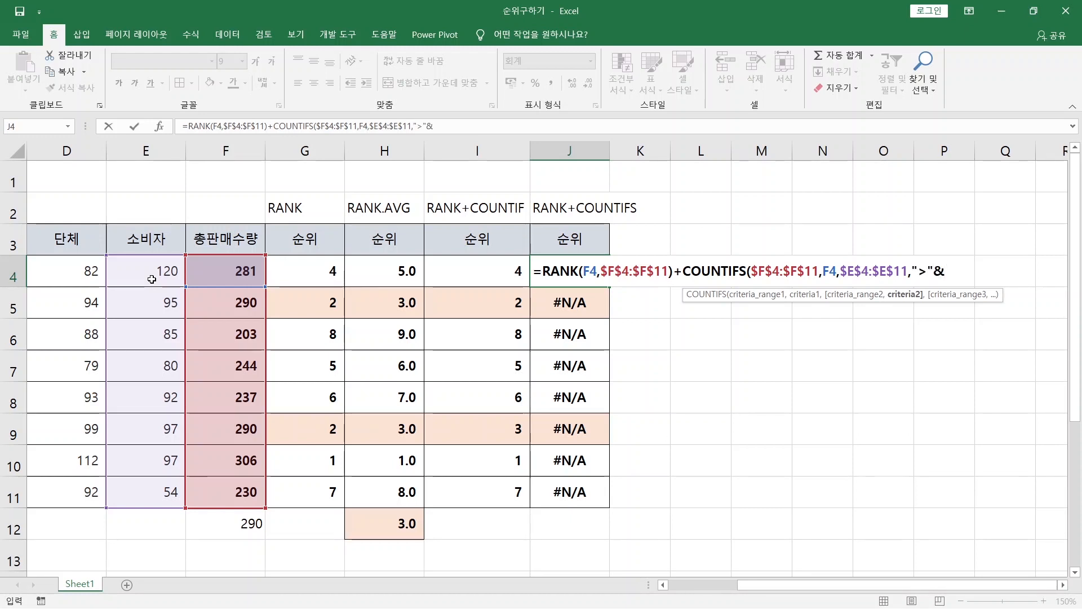
pyautogui.write('&')
pyautogui.click(160, 280)
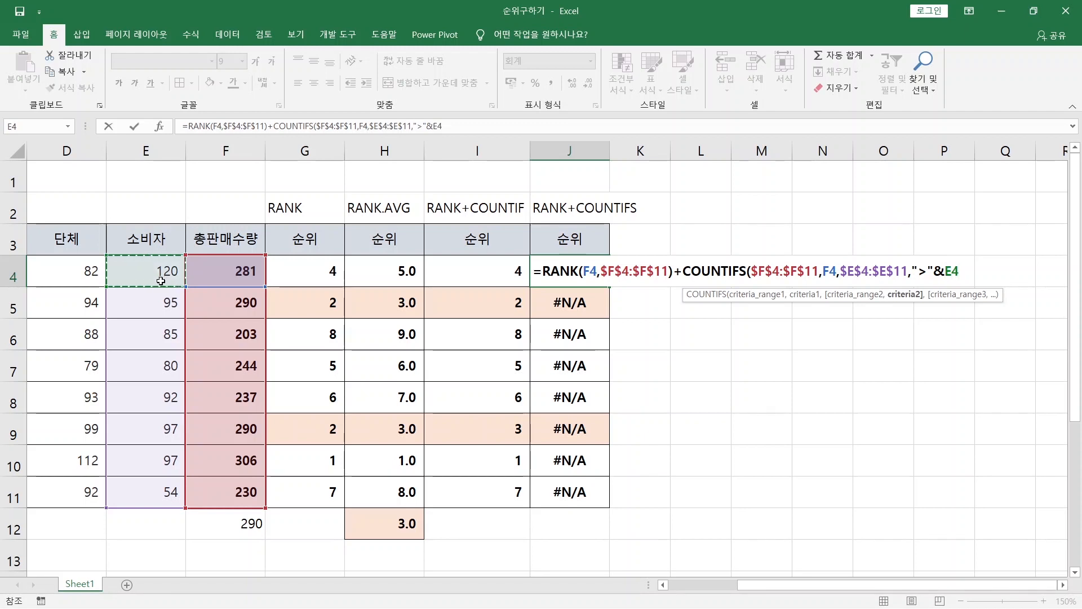
pyautogui.write(')')
pyautogui.hotkey('ctrl', 'Return')
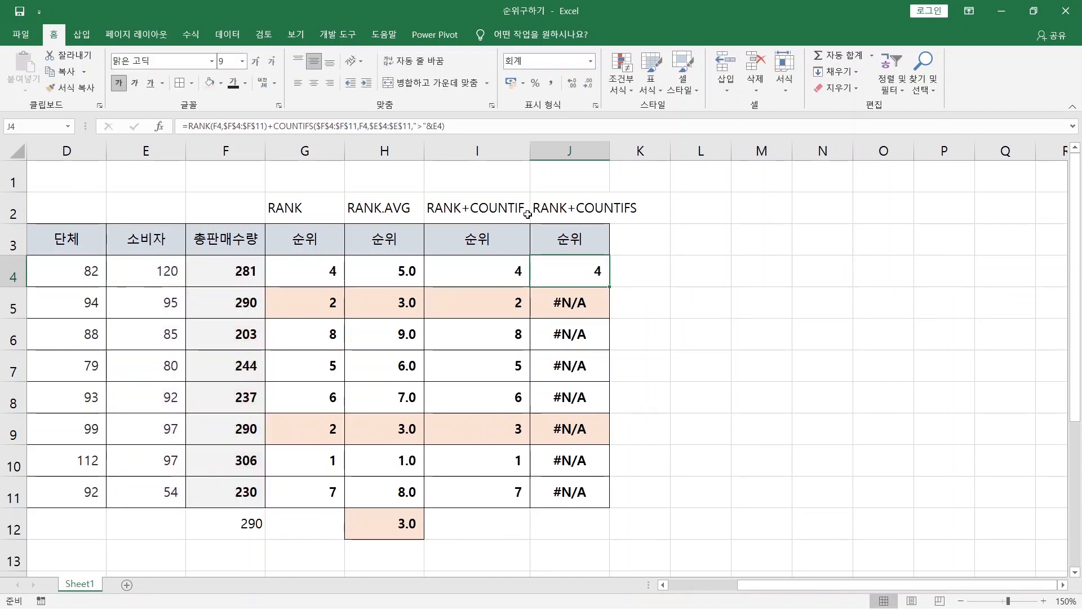
pyautogui.moveTo(605, 291); pyautogui.dragTo(594, 498)
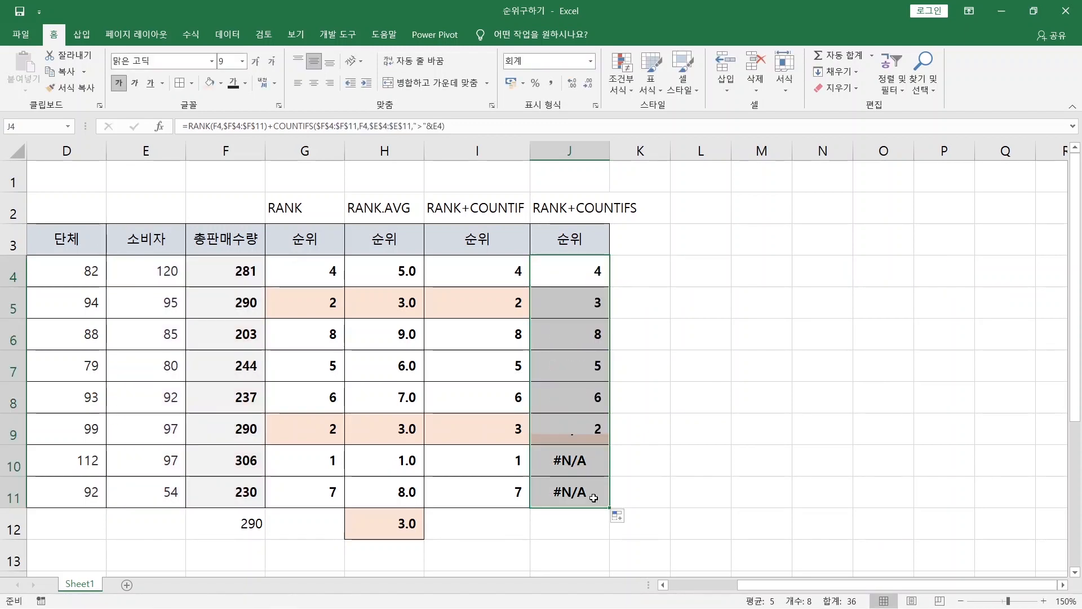
# Shade the tied ranks in J5 and J9 with the same light orange fill as the neighbouring rank columns
pyautogui.click(560, 305)
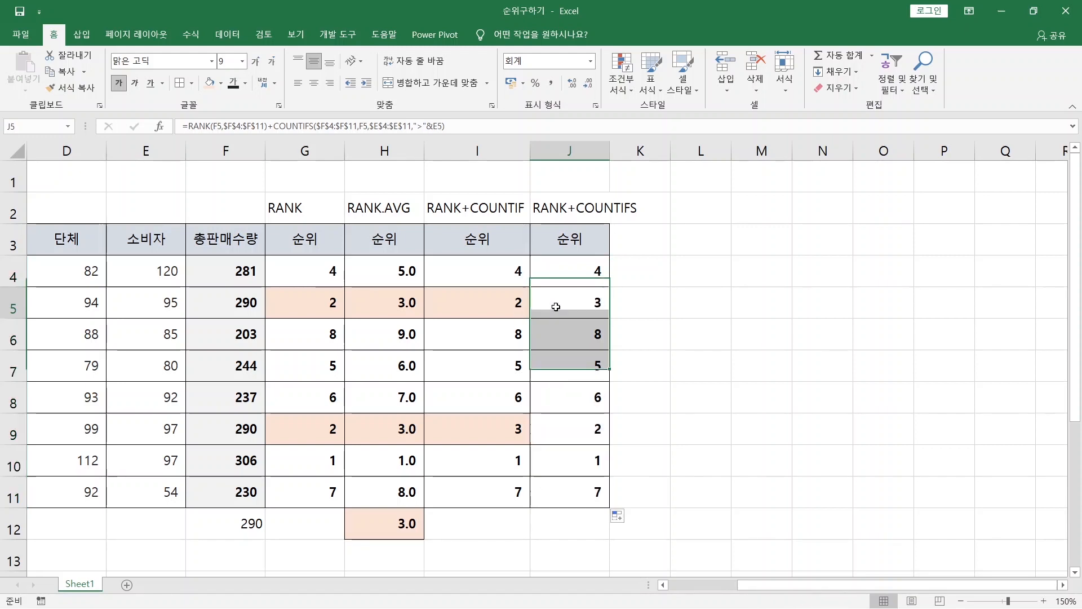
pyautogui.keyDown('ctrl'); pyautogui.click(578, 430); pyautogui.keyUp('ctrl')
pyautogui.click(209, 83)
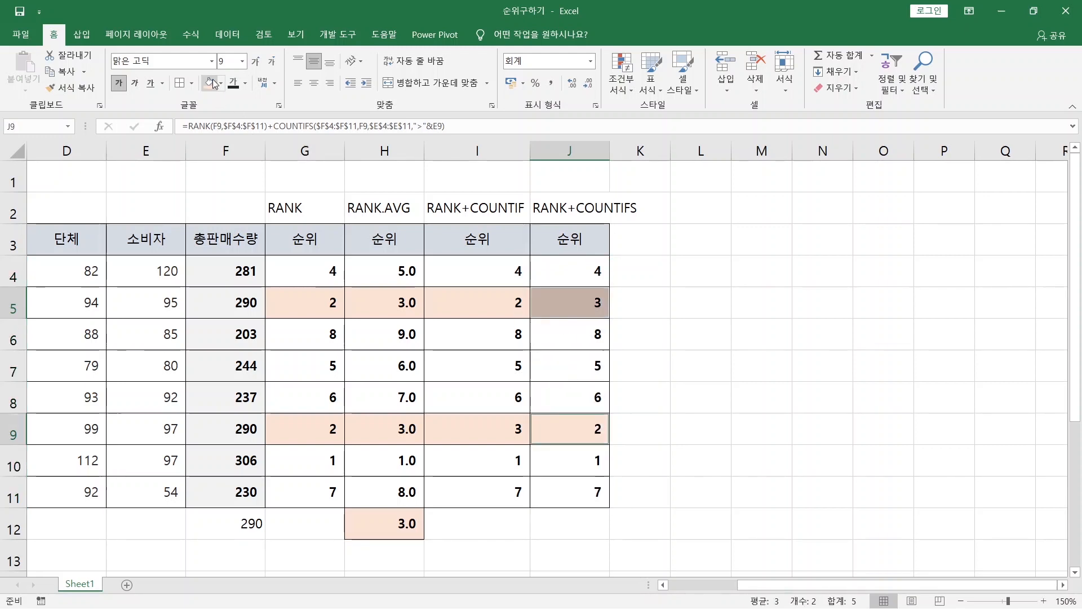
# Compare the total and consumer sales in rows 5 and 9 with the tie-broken rank in J9
pyautogui.click(238, 304)
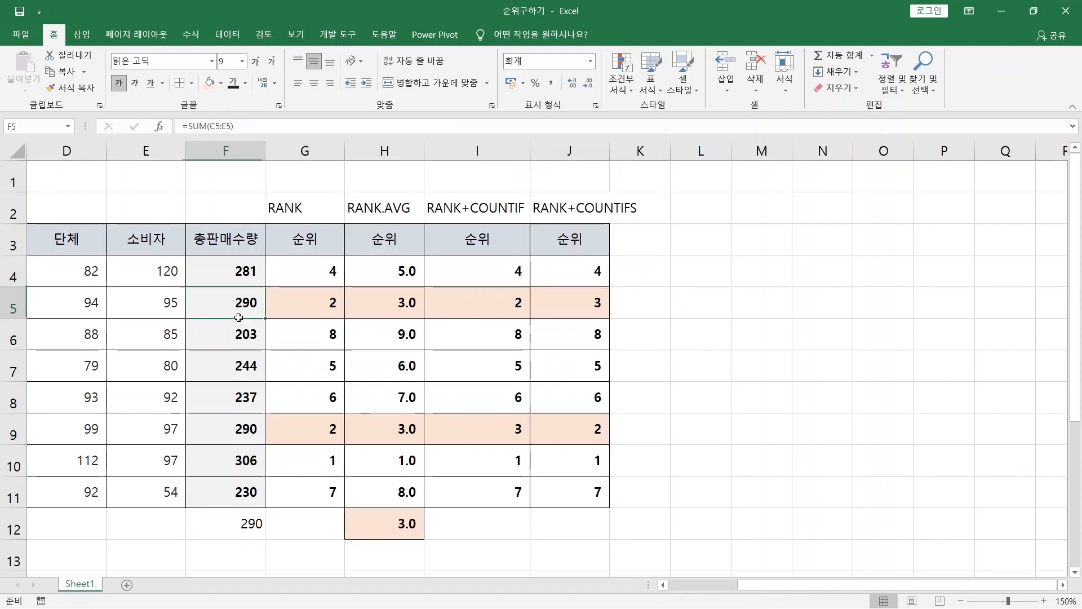
pyautogui.keyDown('ctrl'); pyautogui.click(242, 428); pyautogui.keyUp('ctrl')
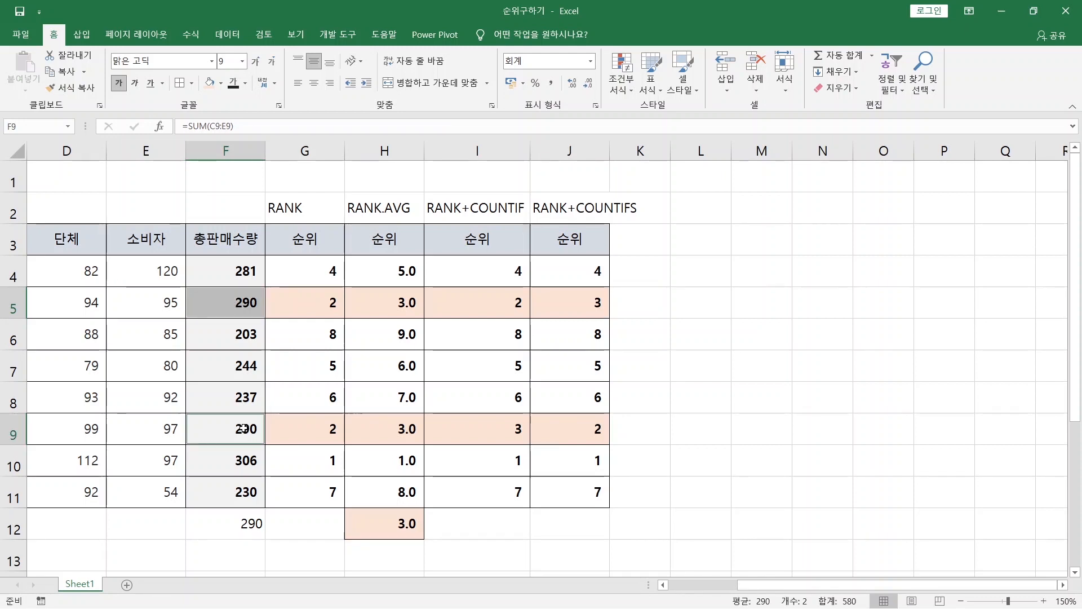
pyautogui.keyDown('ctrl'); pyautogui.click(150, 303); pyautogui.keyUp('ctrl')
pyautogui.keyDown('ctrl'); pyautogui.click(167, 428); pyautogui.keyUp('ctrl')
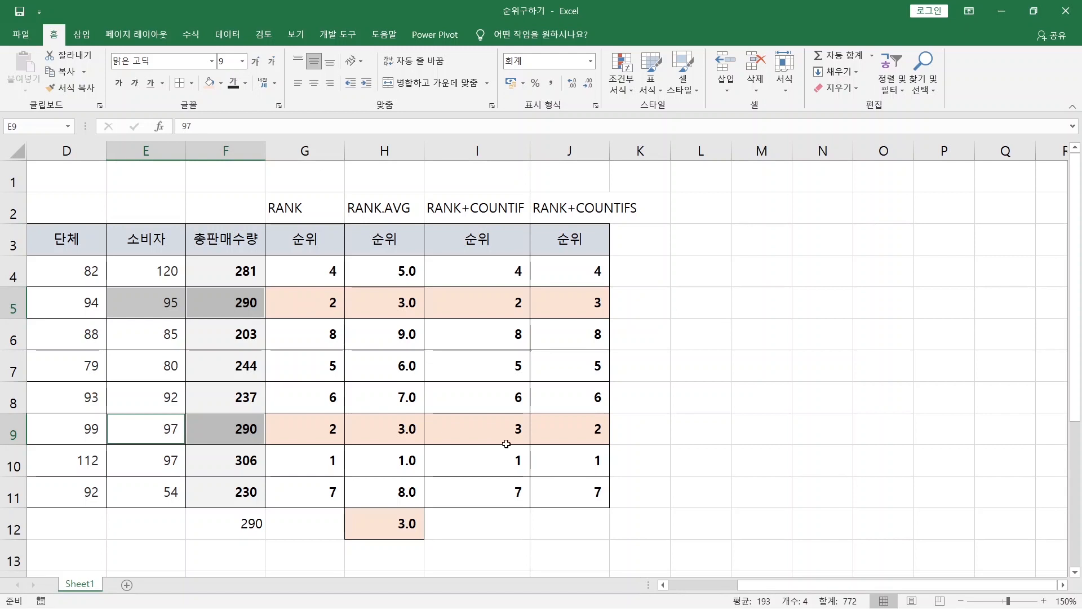
pyautogui.click(572, 438)
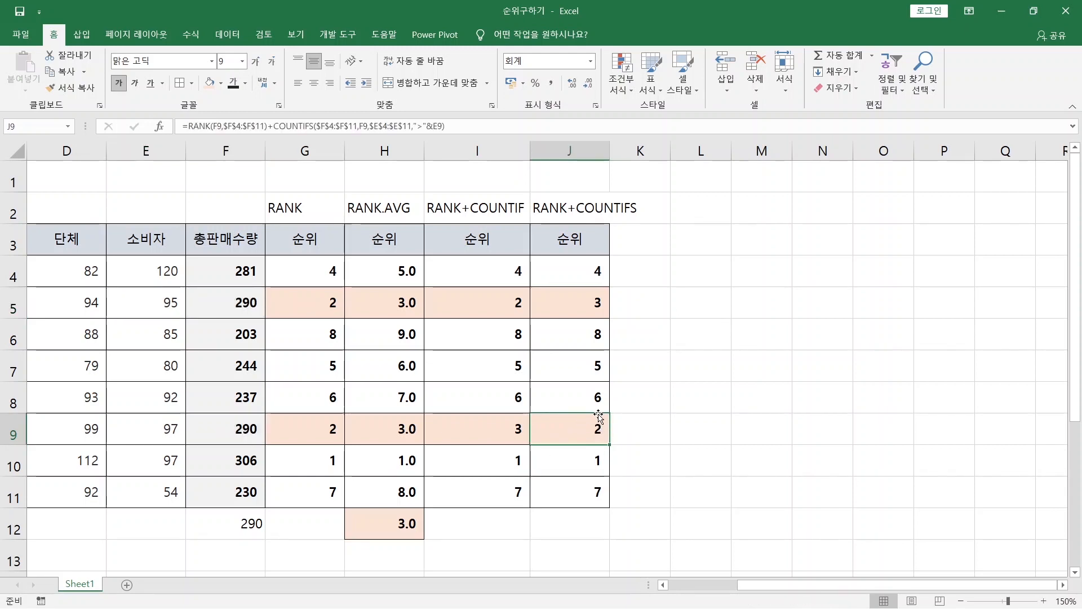